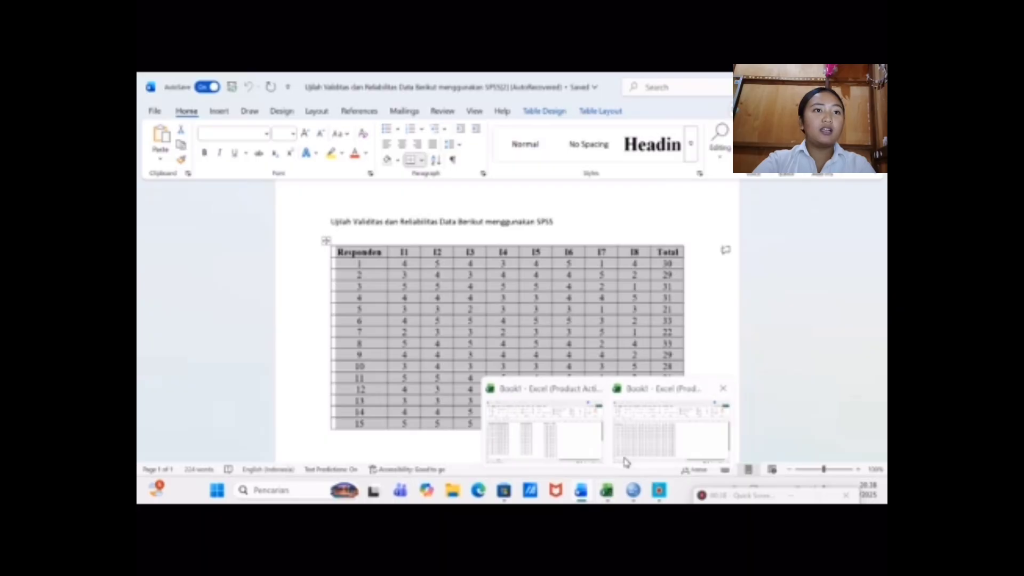
Switch to the Excel workbook and copy the I1 to I8 scores and Total values of all 15 respondents, cells B2:J16.
mouse_move(627, 462)
left_click(644, 422)
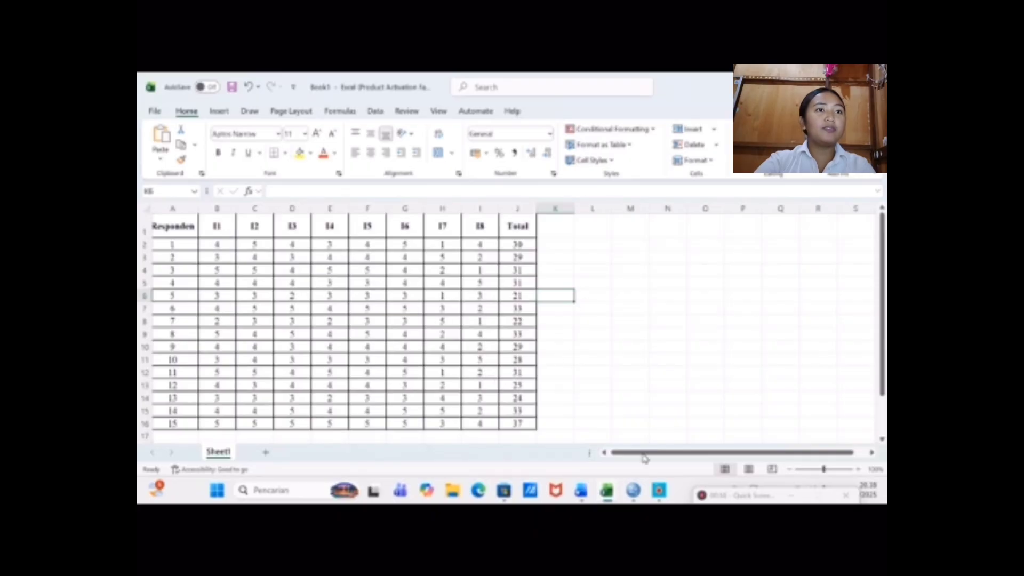
left_click(214, 249)
left_click_drag(214, 249, 520, 425)
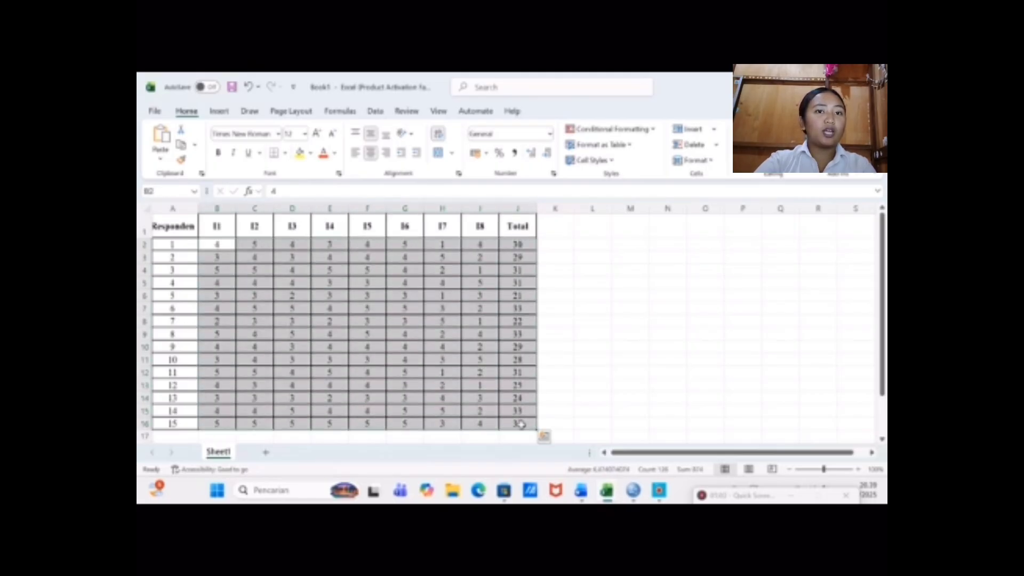
key("ctrl+c")
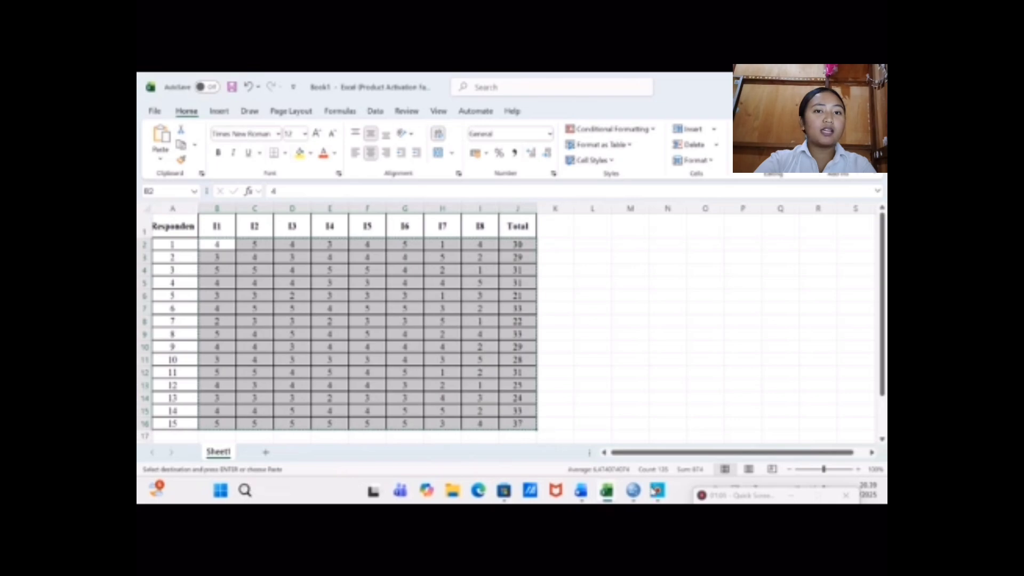
Switch to the empty SPSS Statistics Data Editor and paste the copied scores starting at the first cell of row 1.
mouse_move(626, 497)
left_click(564, 439)
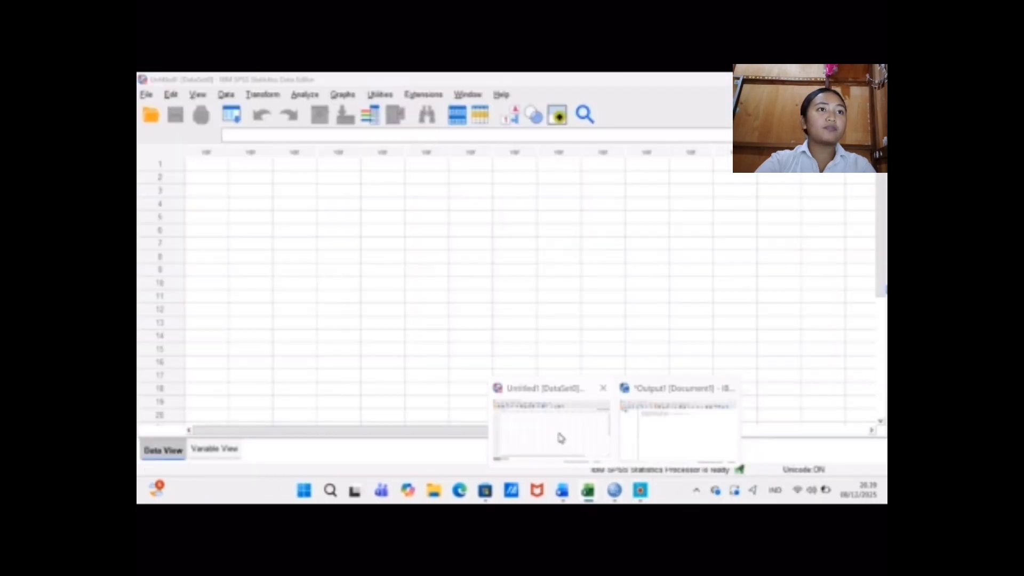
left_click(206, 166)
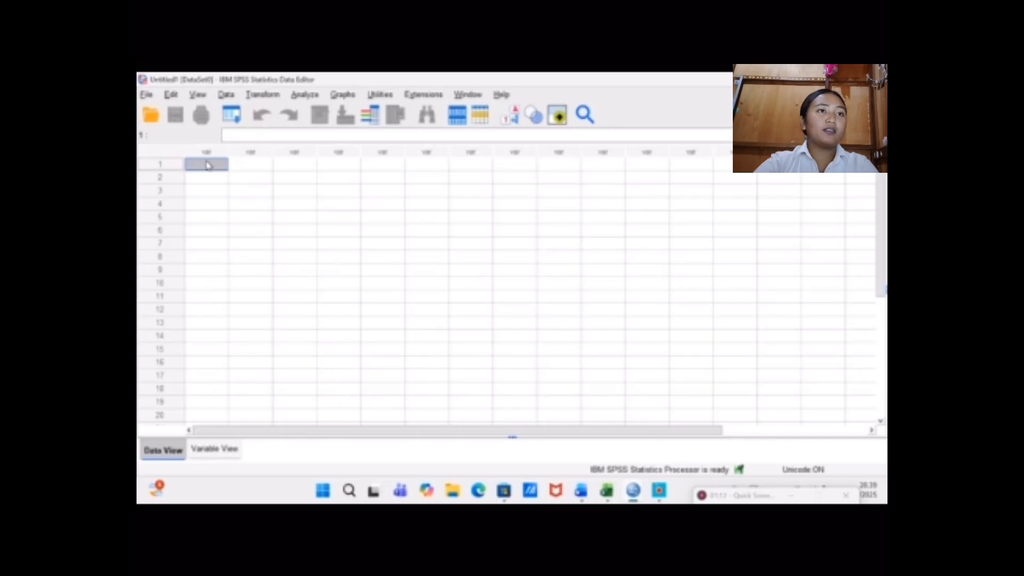
key("ctrl+v")
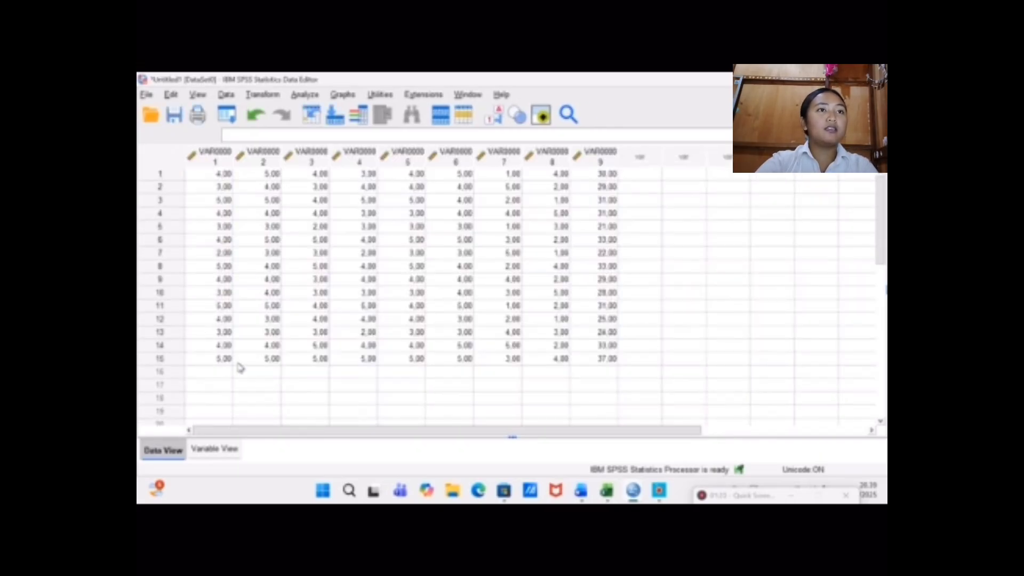
Replace VAR000 with P in all variable names using Find and Replace on the Name column.
left_click(221, 454)
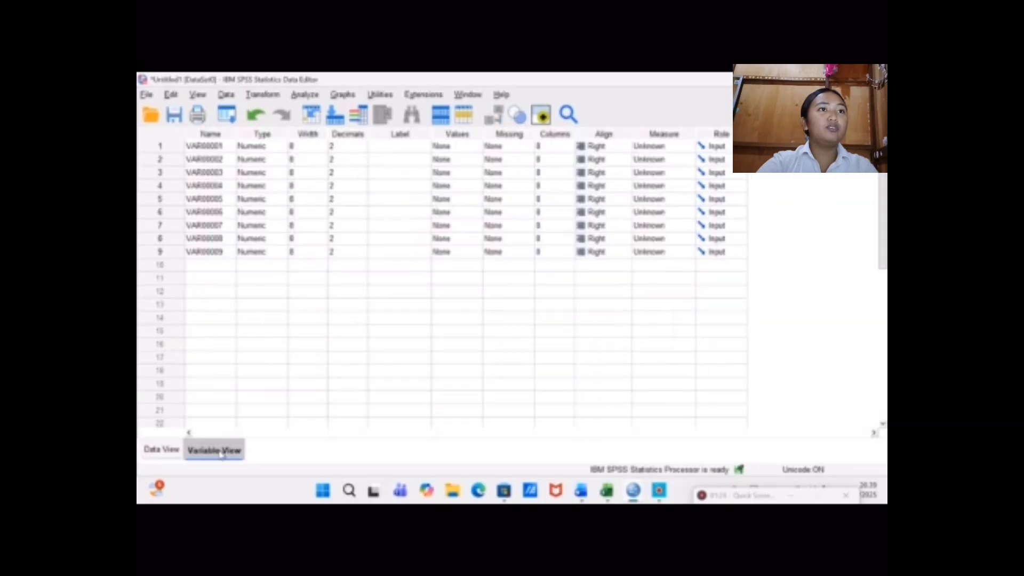
left_click(211, 134)
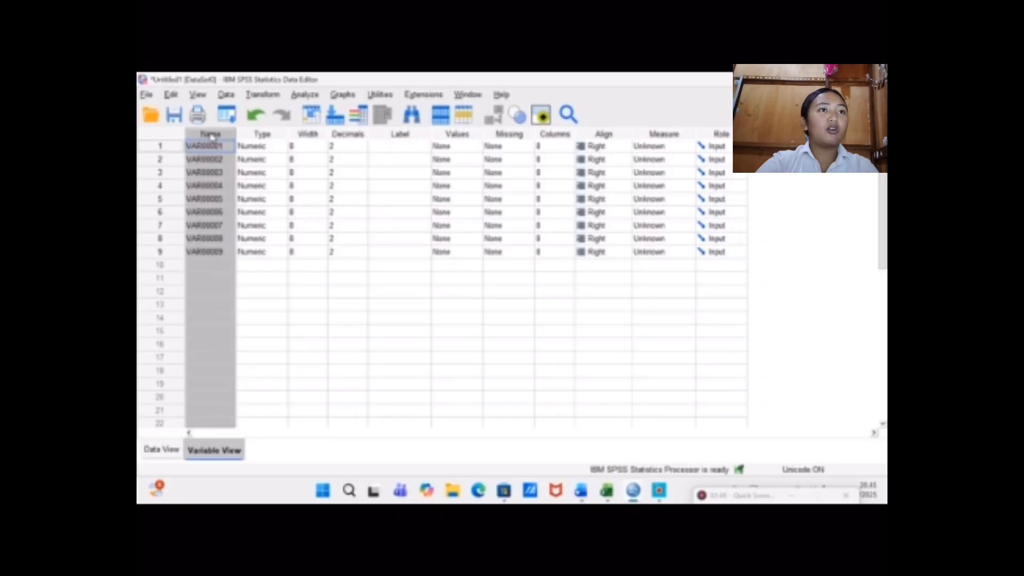
key("ctrl+f")
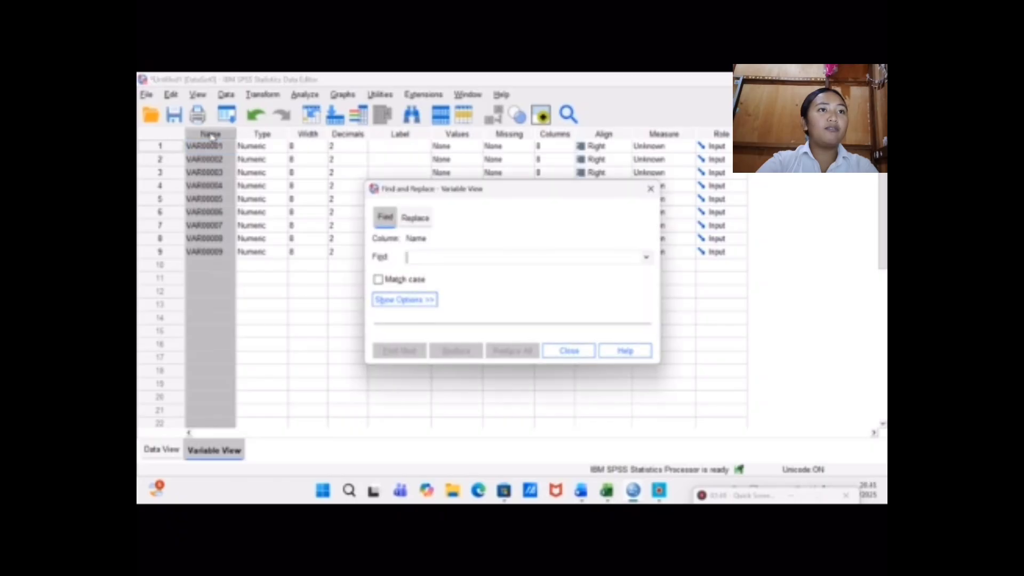
left_click(415, 218)
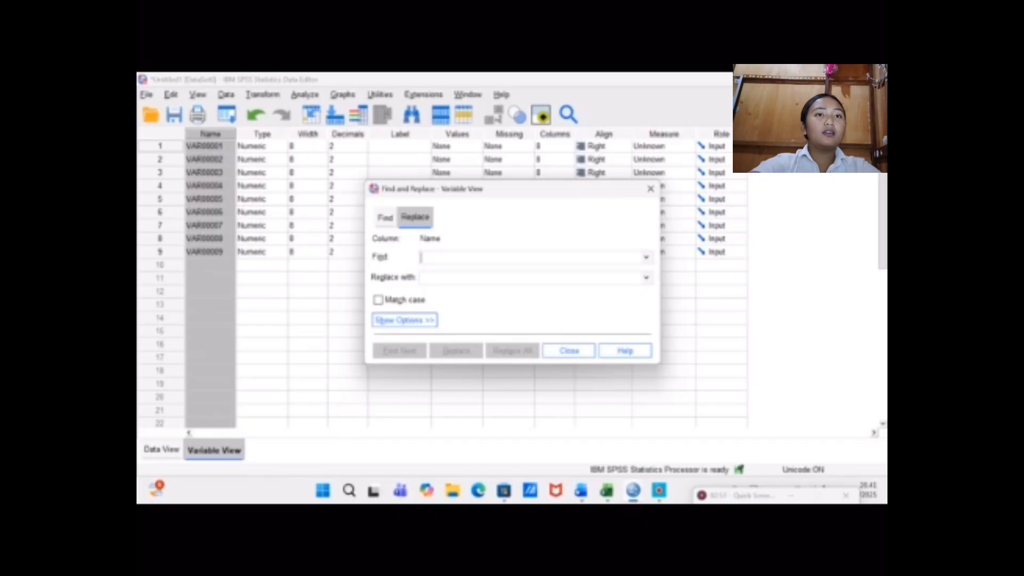
type("V")
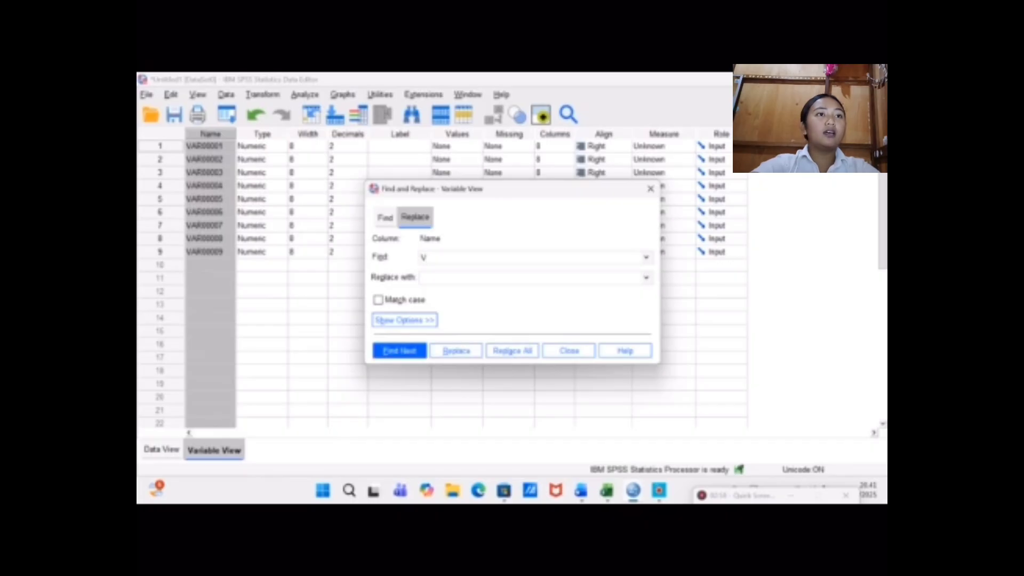
type("AR000")
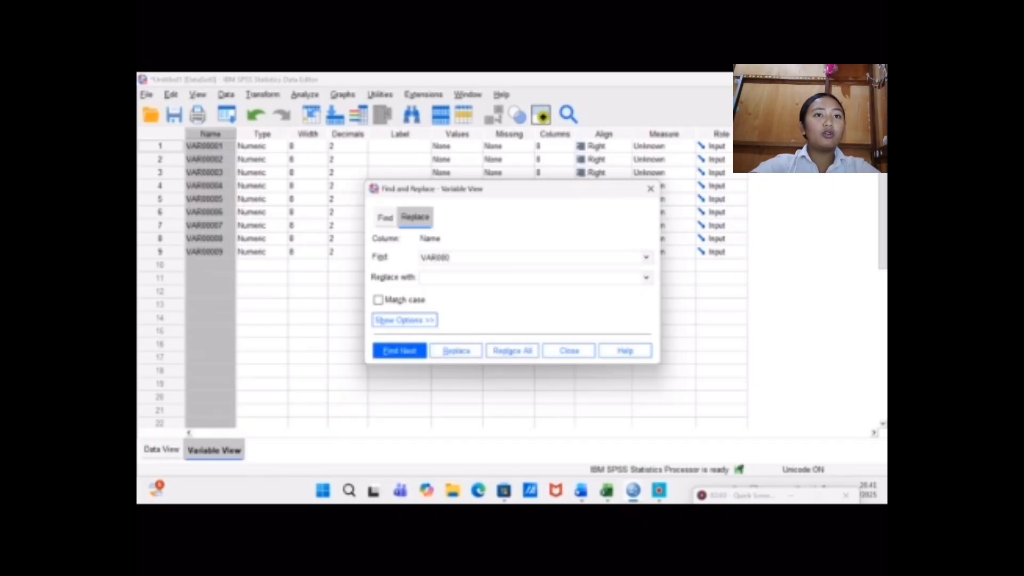
left_click(421, 278)
type("p")
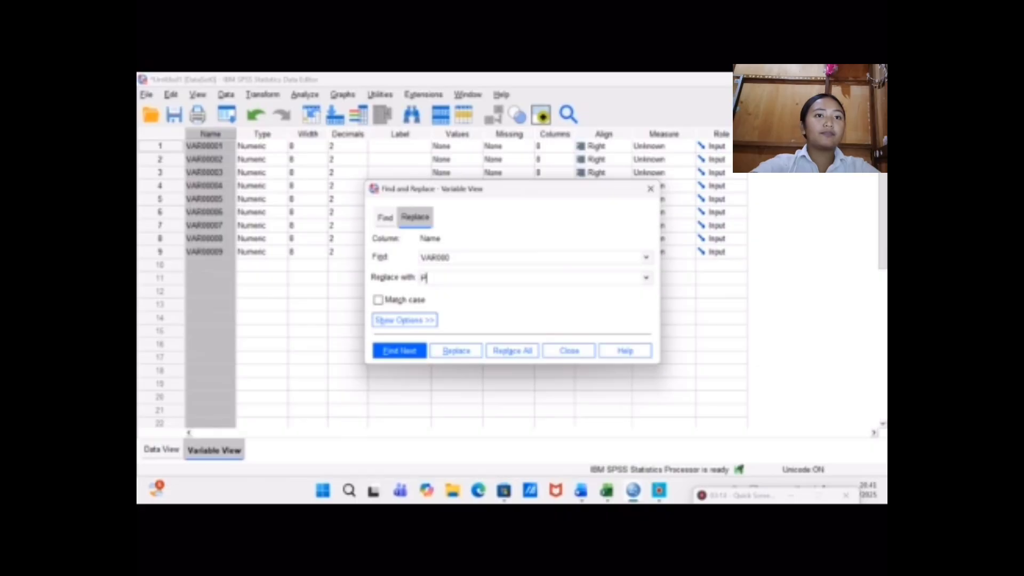
left_click(510, 352)
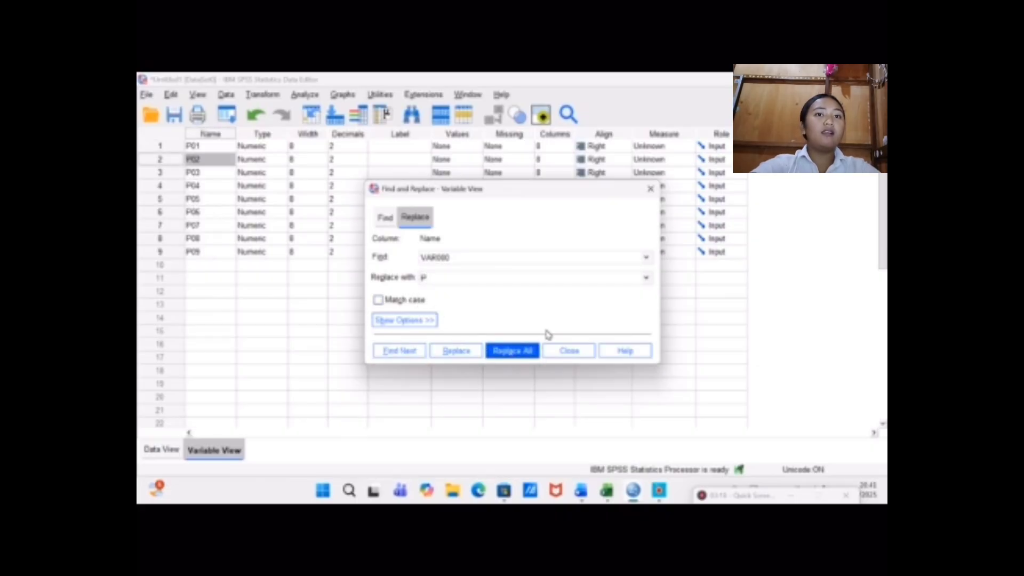
left_click(651, 190)
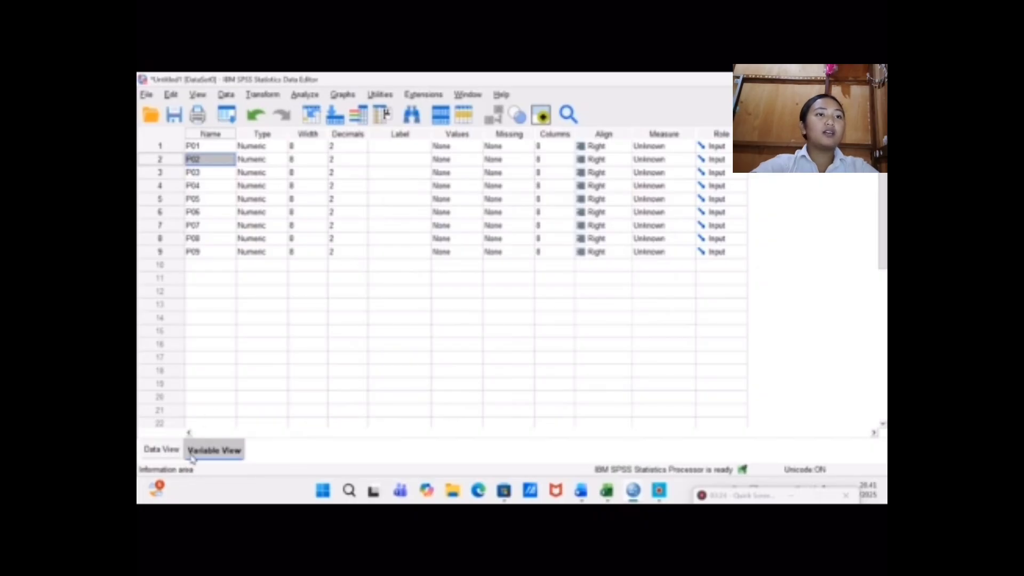
Rename the ninth variable as Total and return to the data grid.
left_click(193, 252)
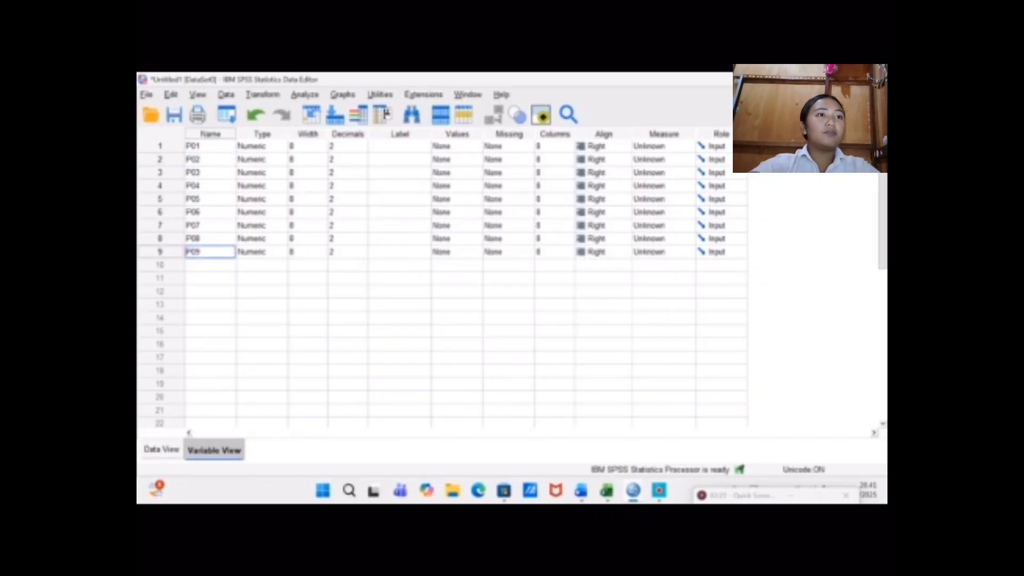
double_click(193, 252)
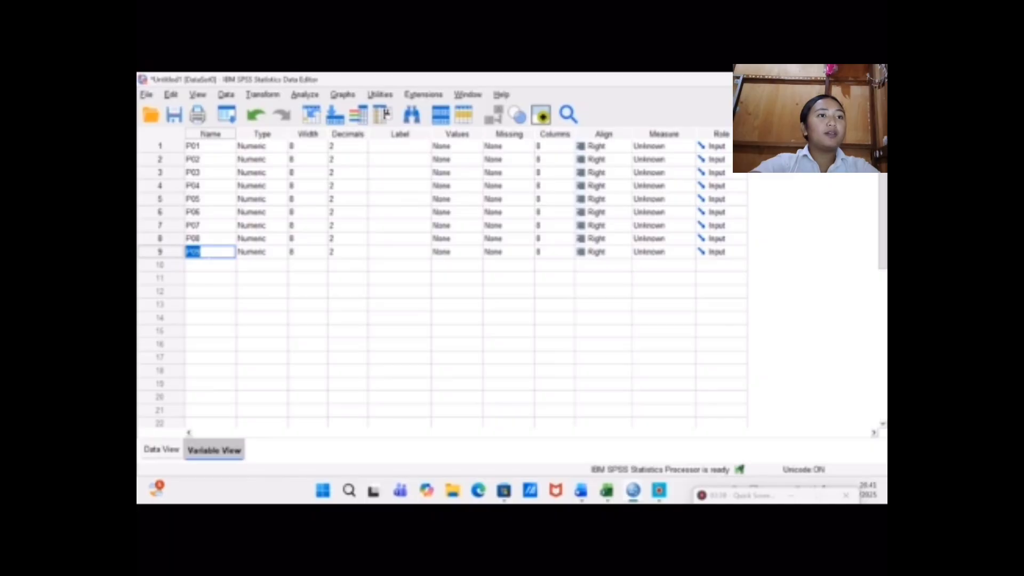
key("BackSpace")
type("Yat")
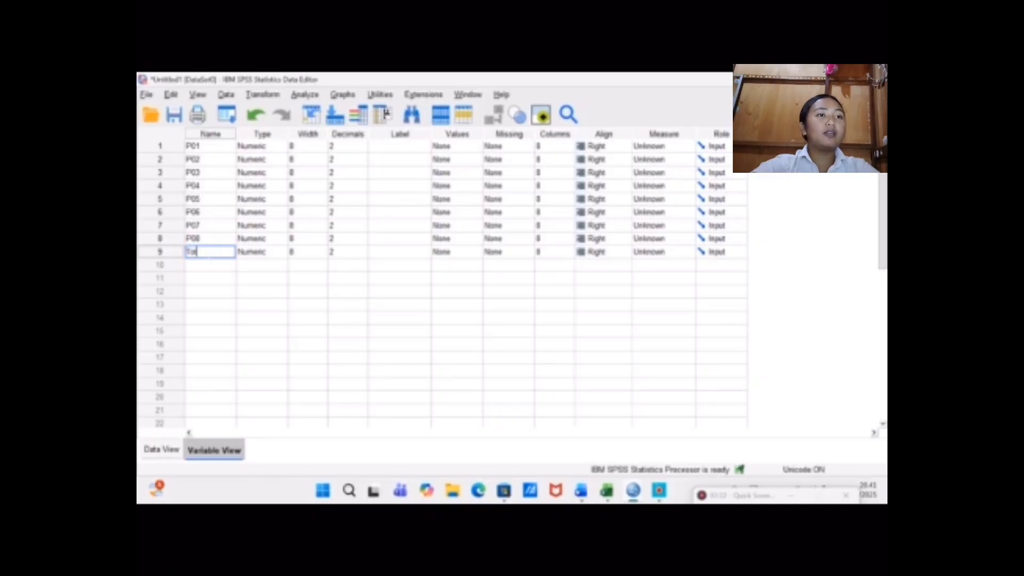
type("al")
left_click(159, 452)
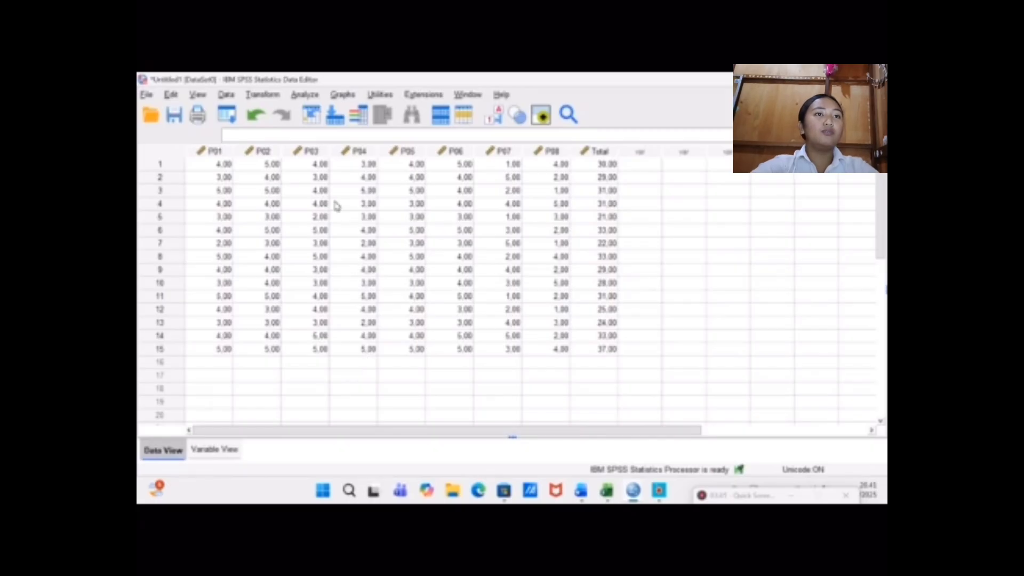
Run a Bivariate Correlation on P01 to P08 and Total with Pearson coefficients, a two-tailed test and significant correlations flagged.
left_click(303, 94)
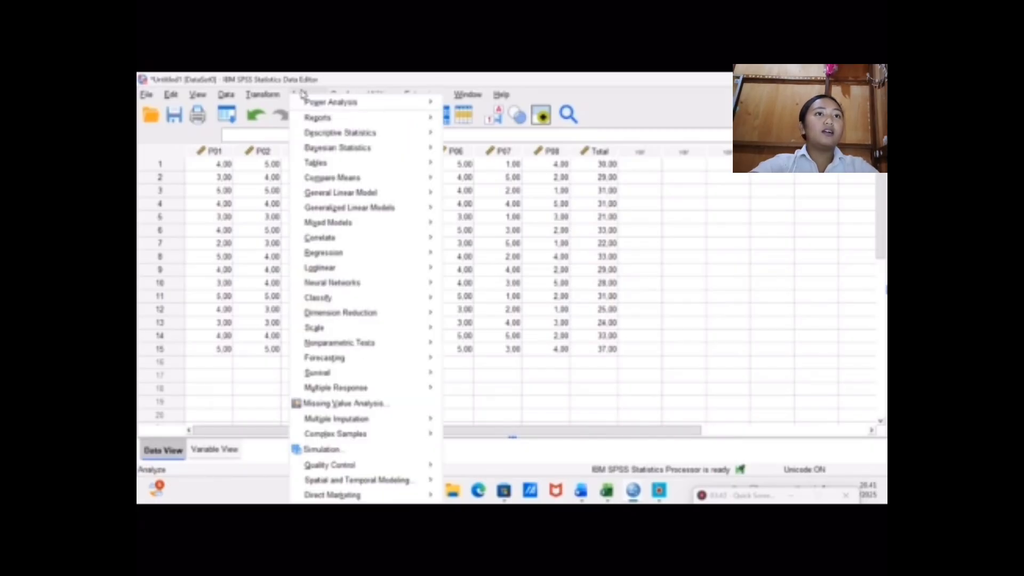
mouse_move(343, 243)
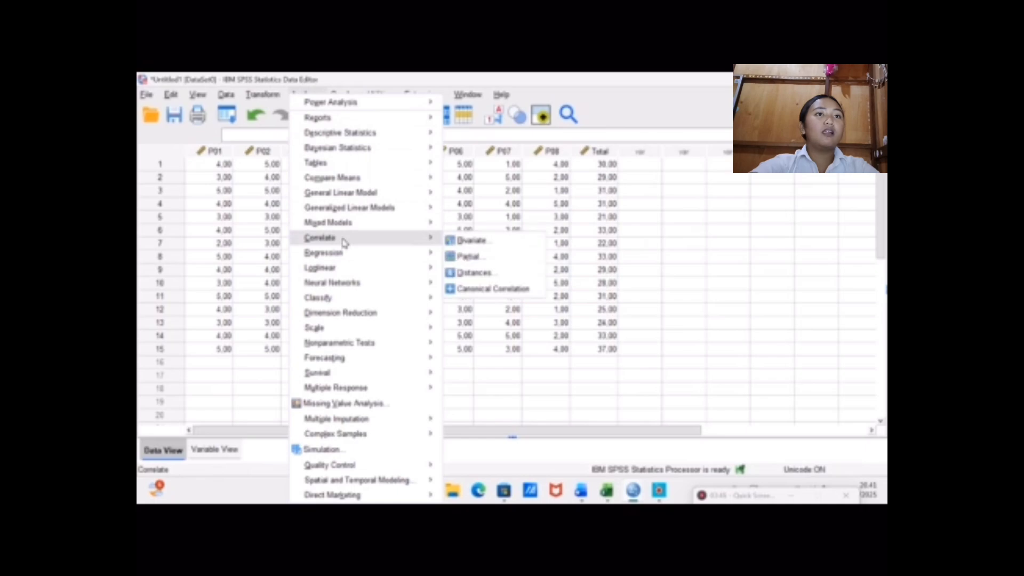
left_click(486, 243)
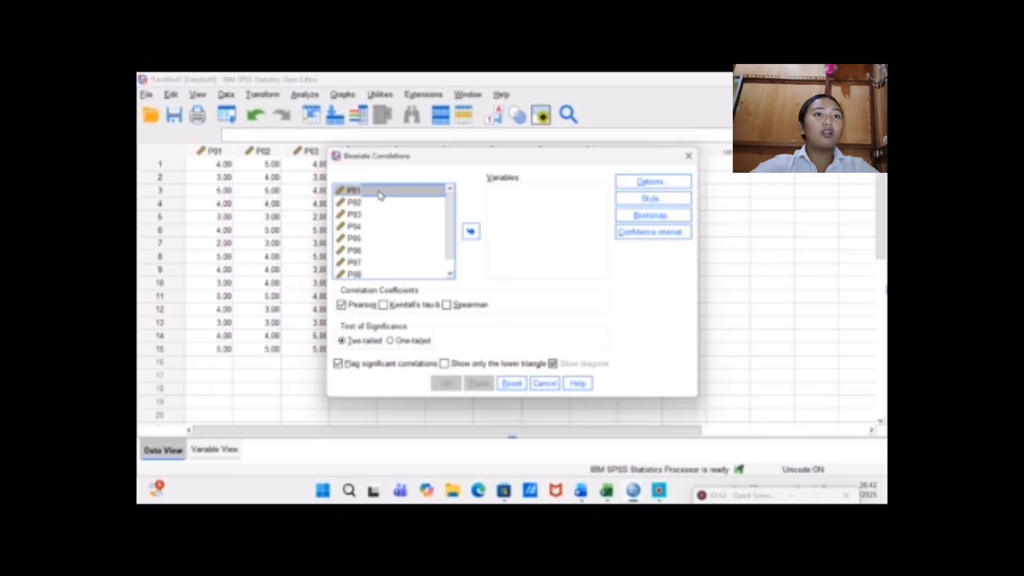
key("ctrl+a")
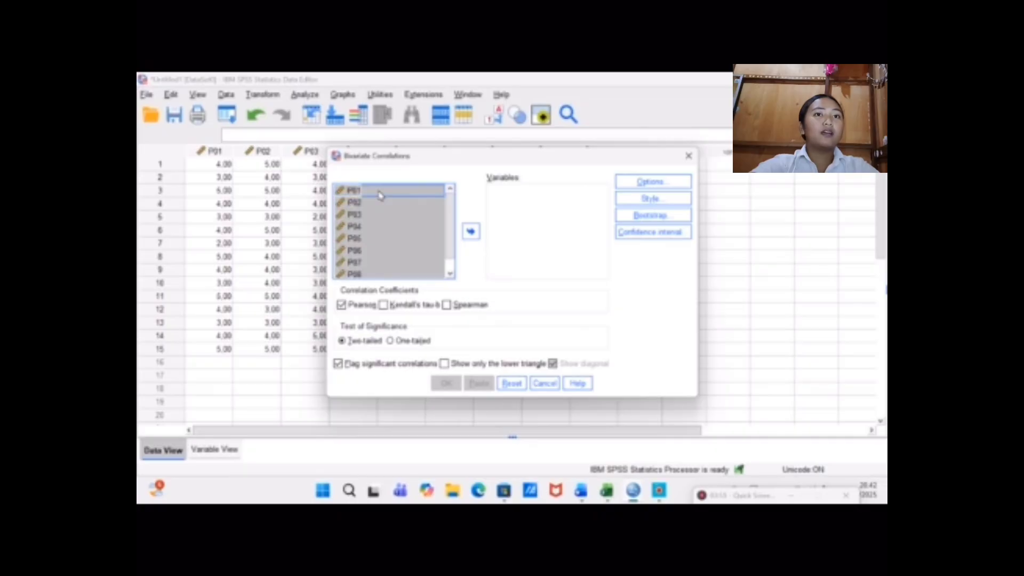
left_click(470, 231)
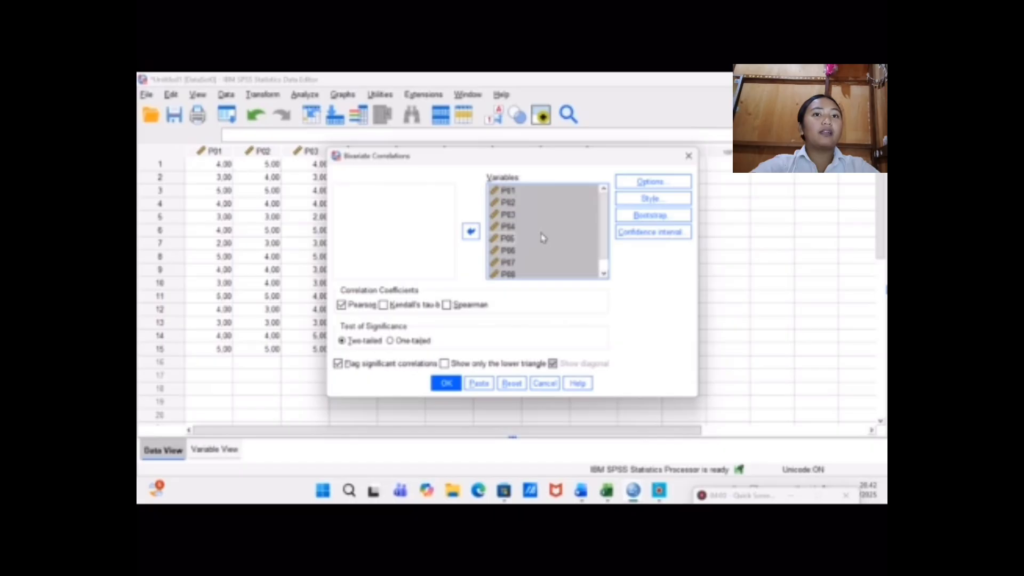
scroll(525, 256, "down", 1)
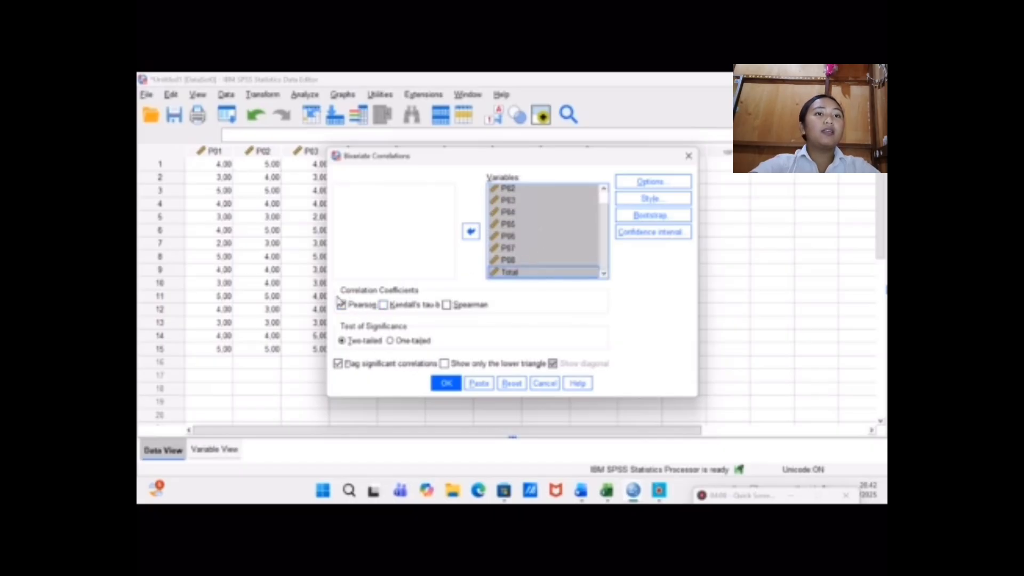
left_click(447, 384)
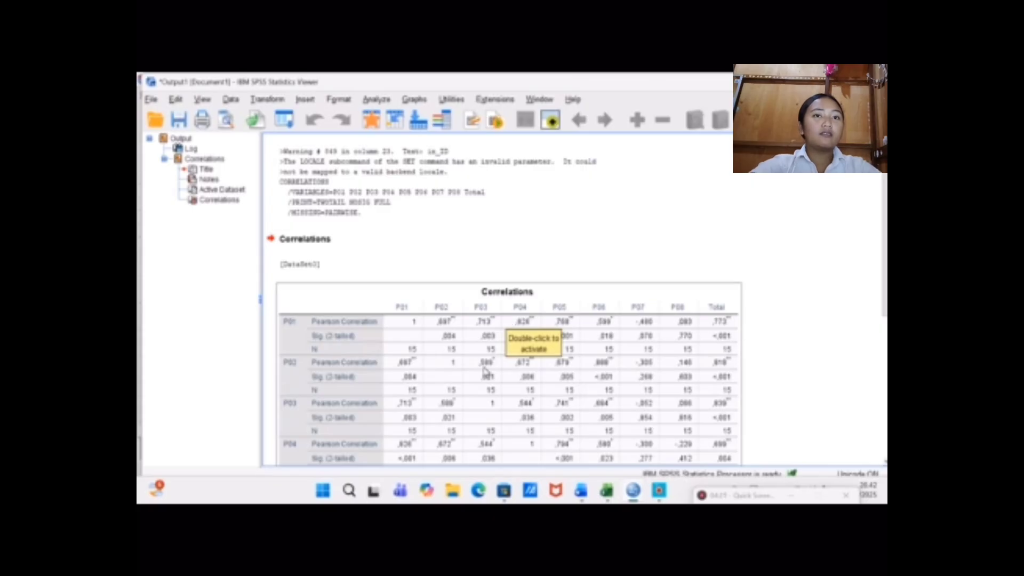
Examine the Correlations table for each item's Pearson correlation and two-tailed significance against Total.
scroll(487, 372, "down", 2)
scroll(672, 357, "down", 4)
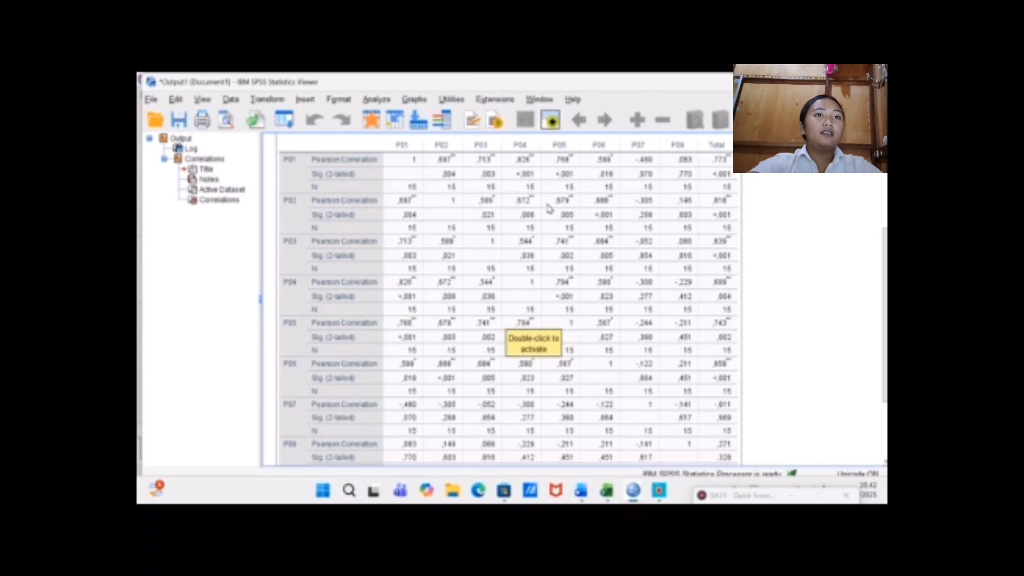
scroll(549, 209, "up", 2)
scroll(651, 302, "down", 3)
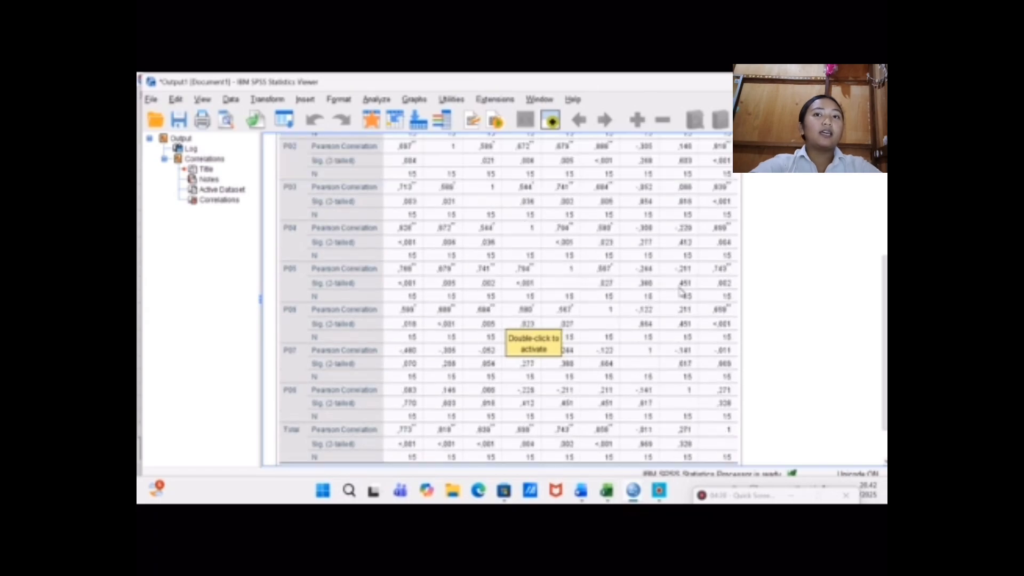
scroll(683, 299, "down", 3)
scroll(686, 319, "up", 4)
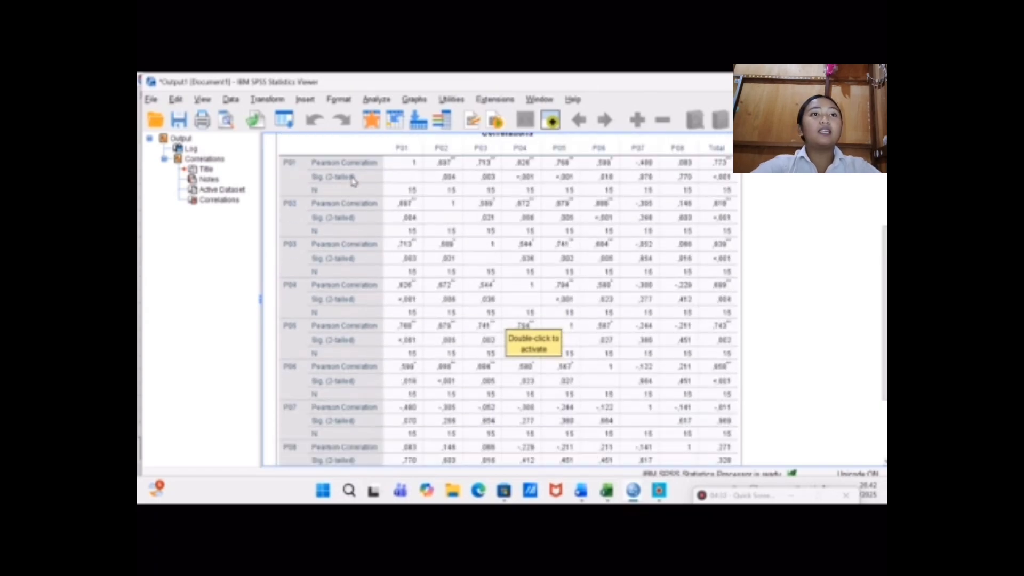
scroll(340, 183, "up", 2)
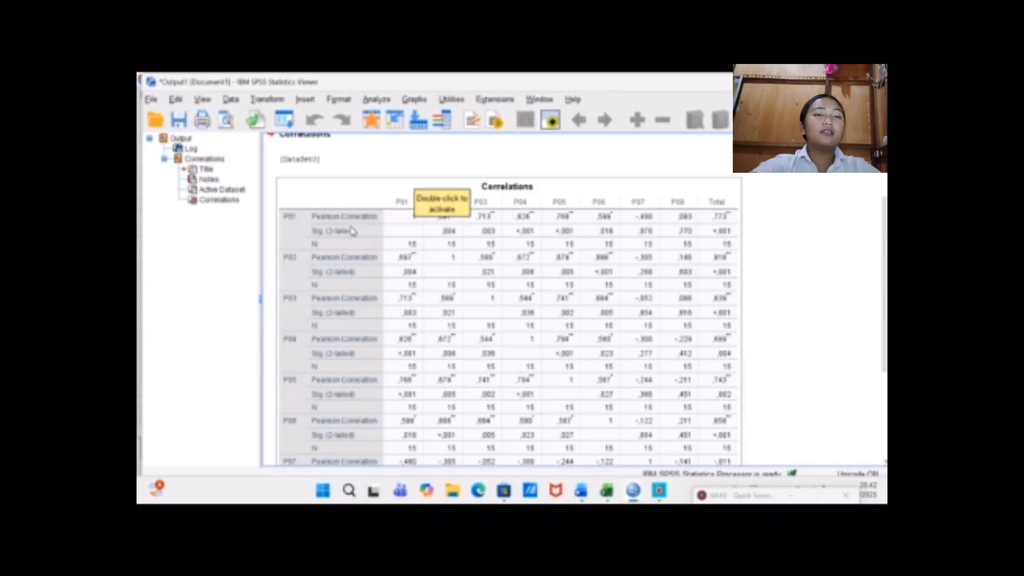
scroll(392, 212, "up", 3)
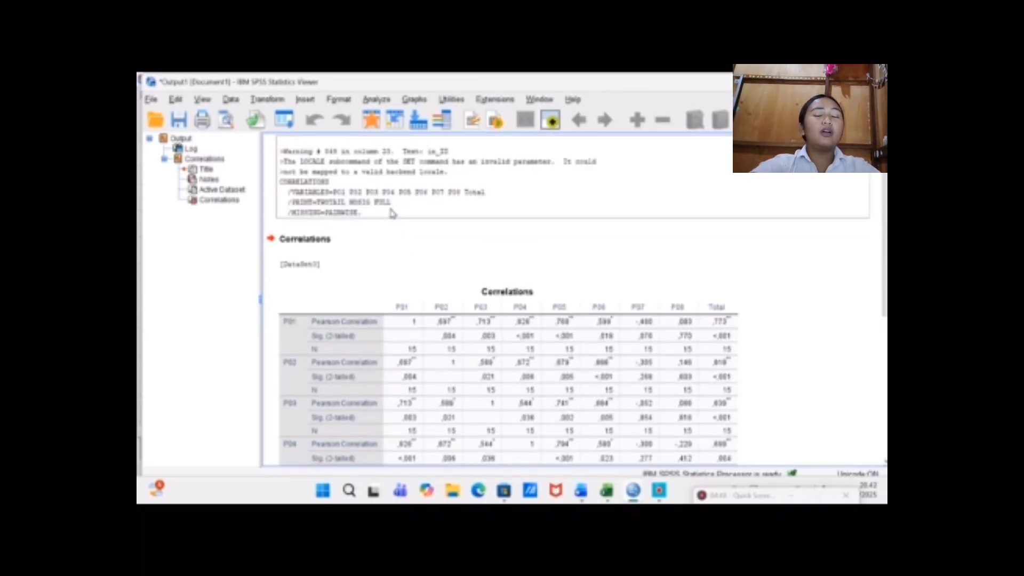
left_click(326, 336)
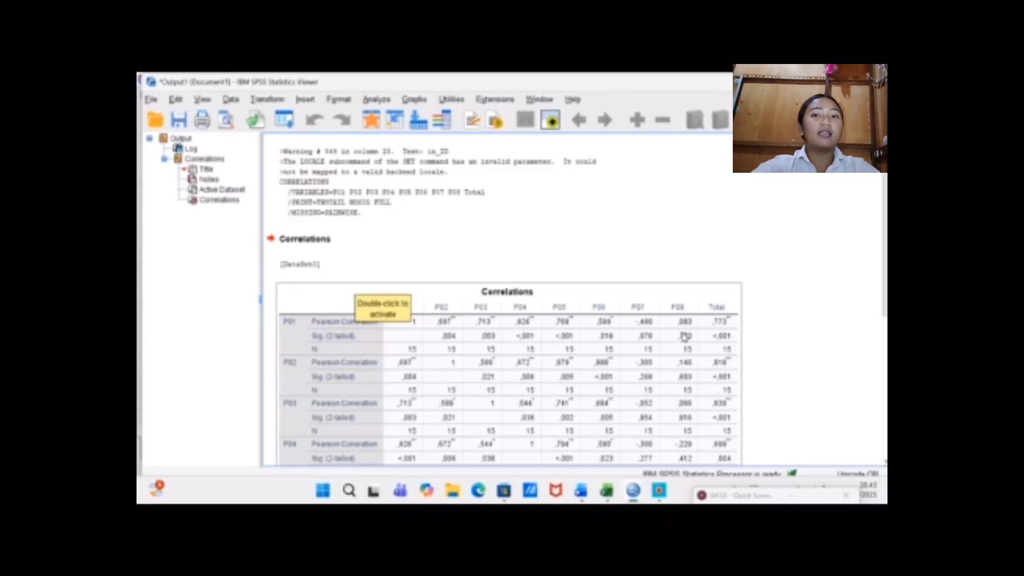
scroll(695, 338, "down", 3)
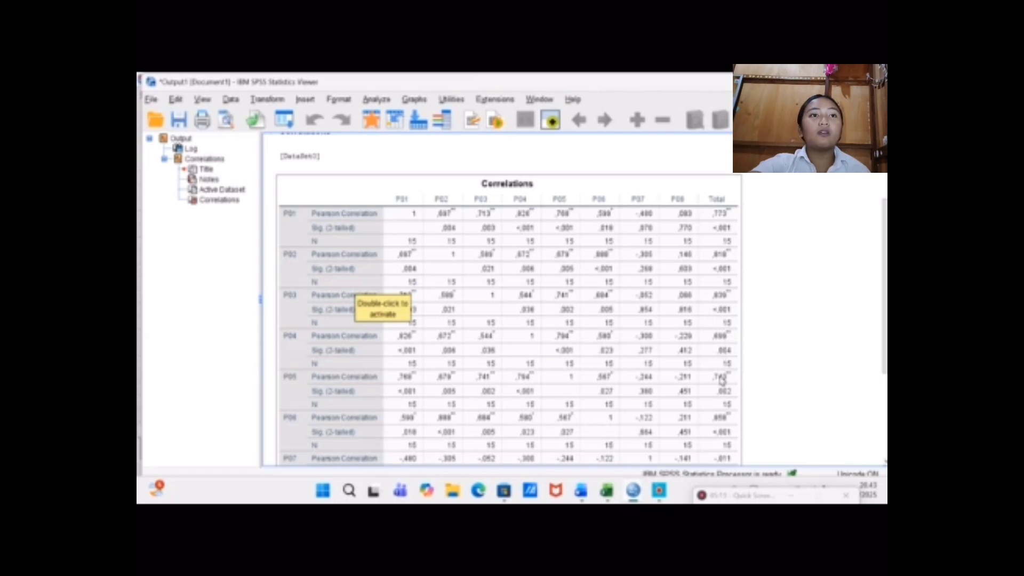
scroll(724, 381, "down", 3)
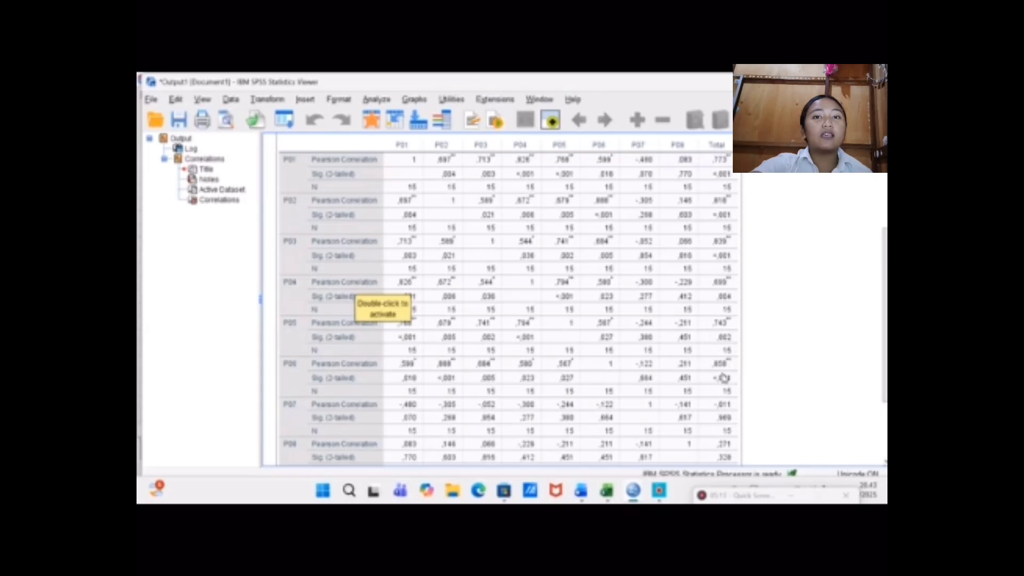
scroll(727, 416, "down", 3)
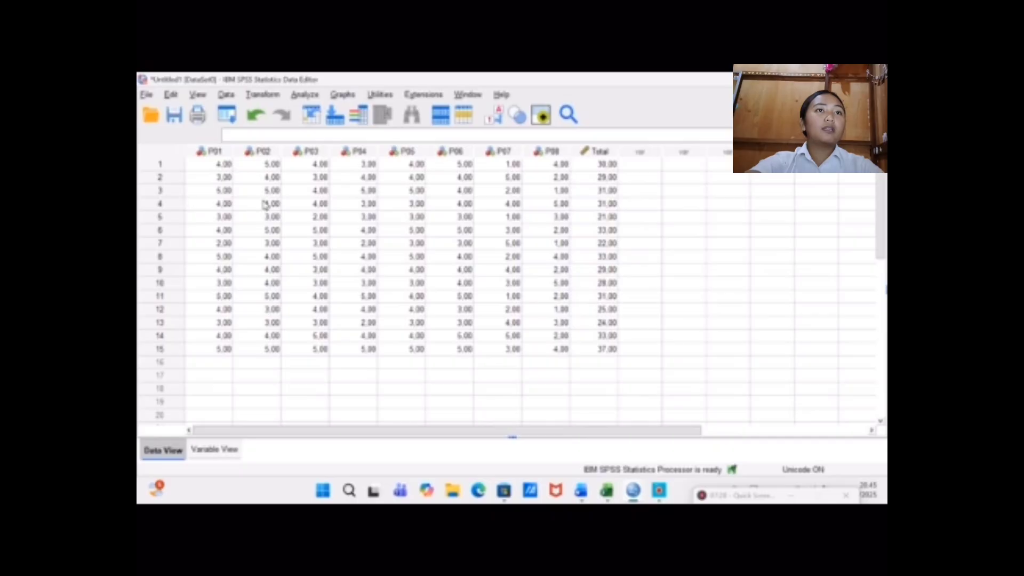
Start a scale Reliability Analysis and add all variables, P01 to P08 and Total, as items.
left_click(304, 96)
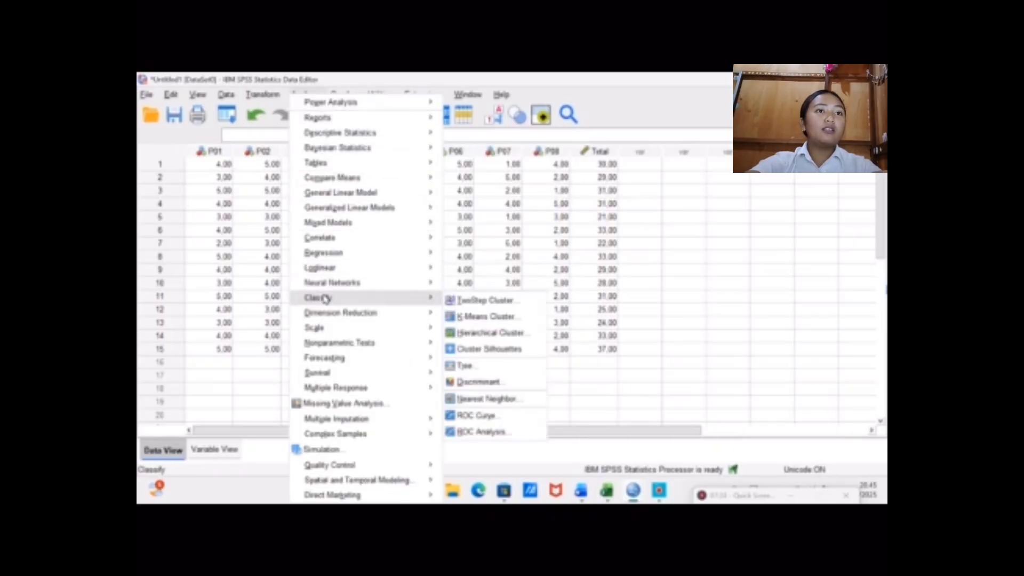
mouse_move(323, 329)
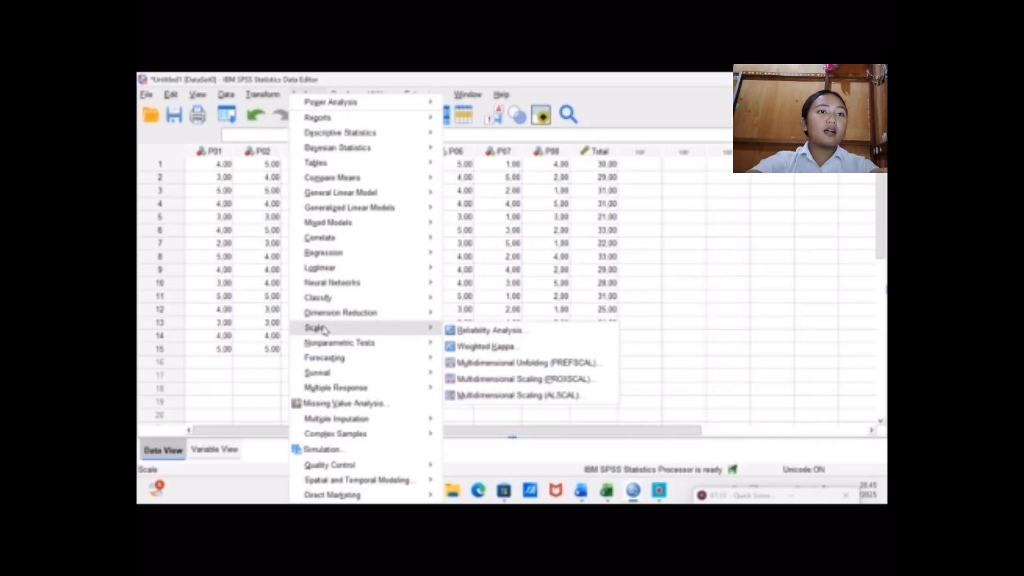
left_click(491, 330)
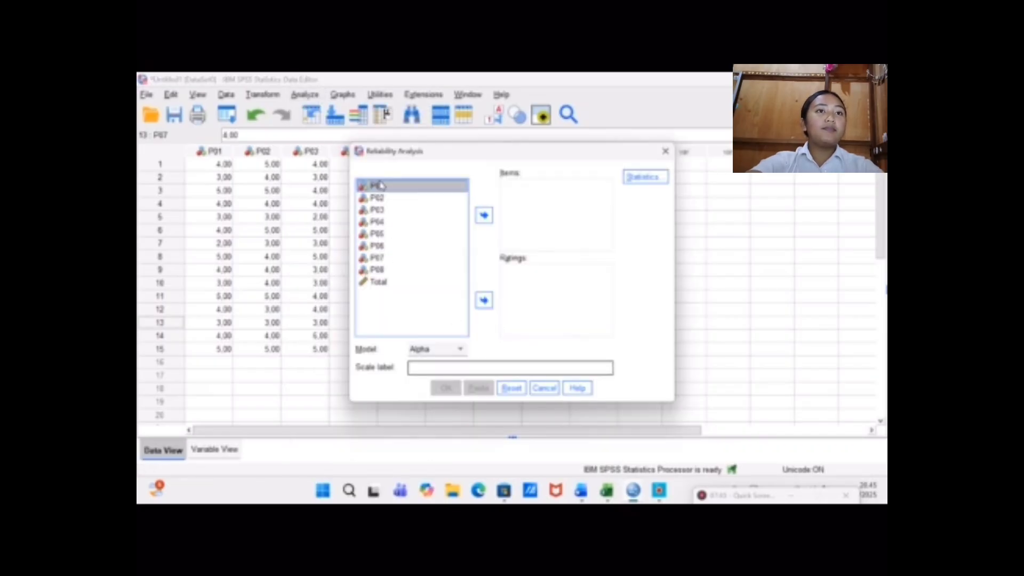
key("ctrl+a")
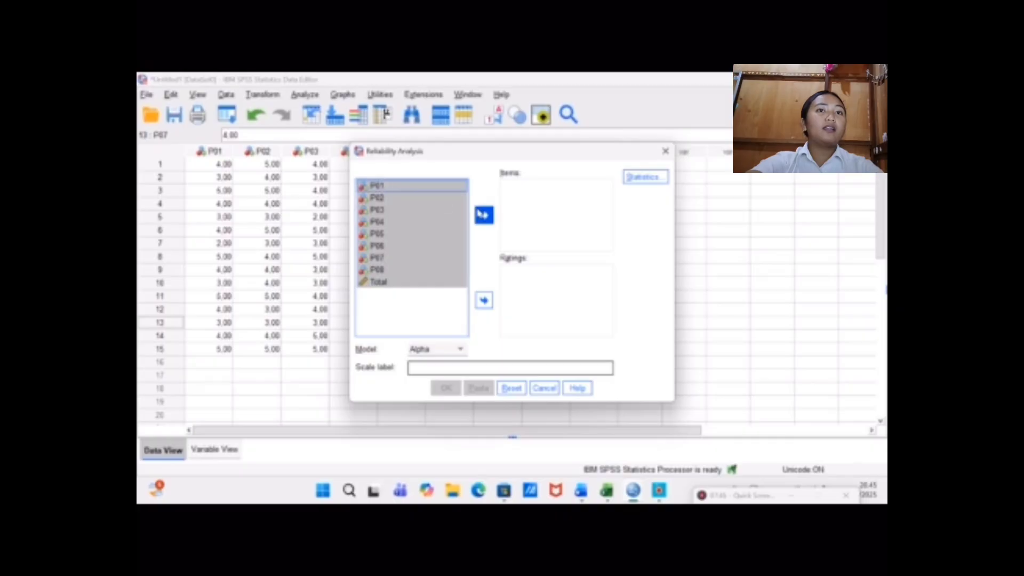
left_click(483, 215)
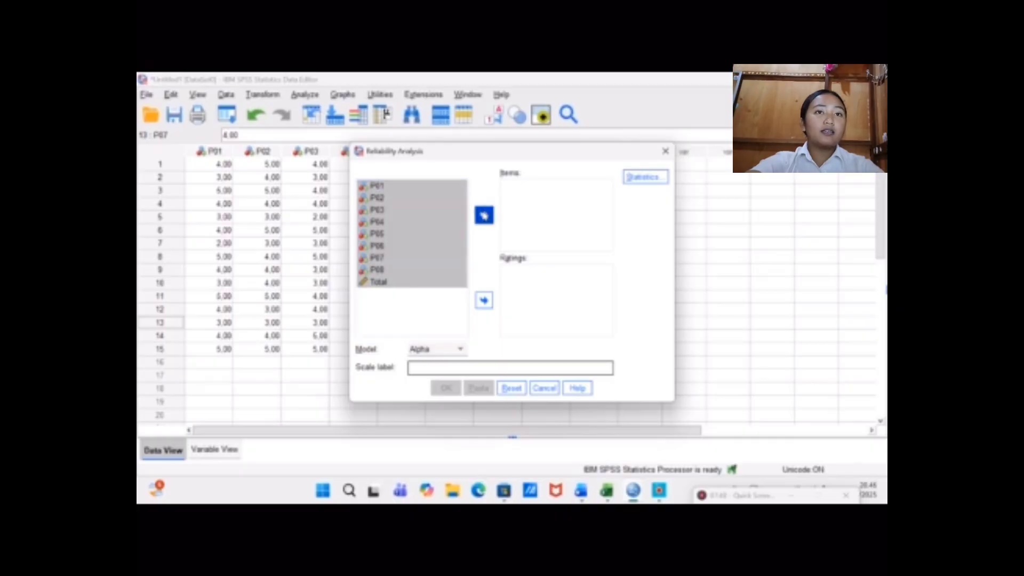
Remove Total, P08 and P07 from the reliability items, keeping P01 to P06.
scroll(566, 221, "down", 1)
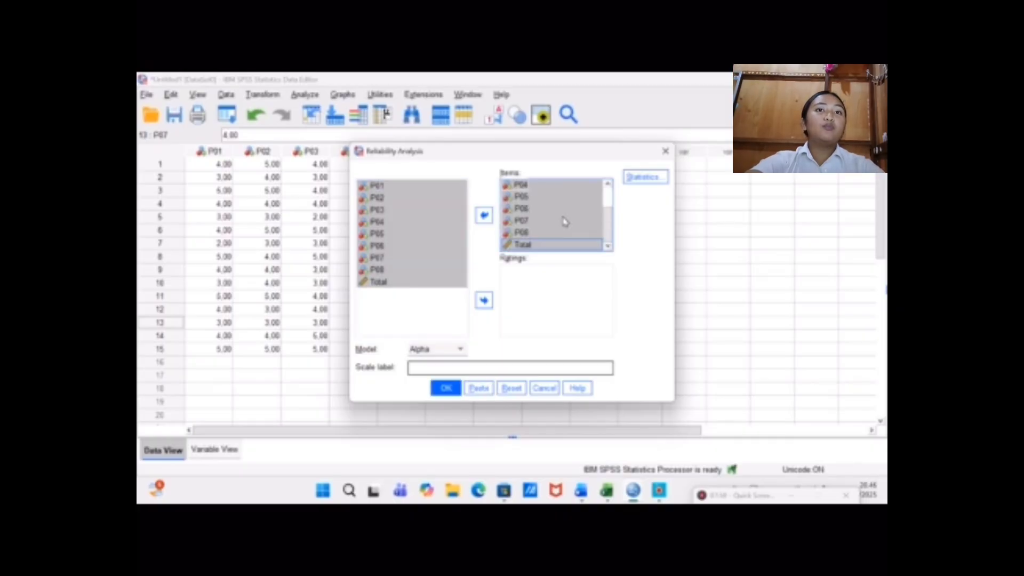
left_click(540, 244)
left_click(484, 216)
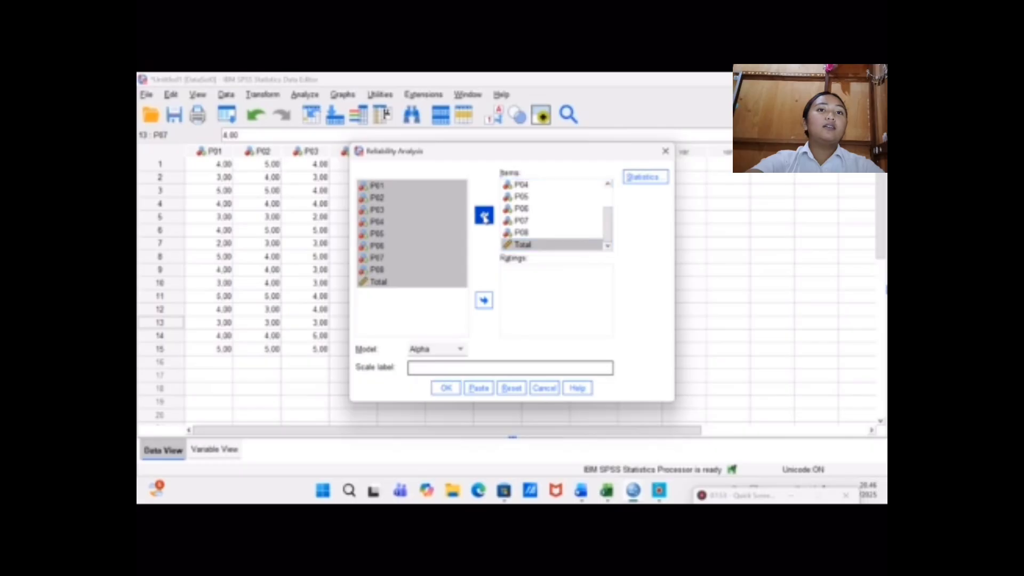
left_click(526, 244)
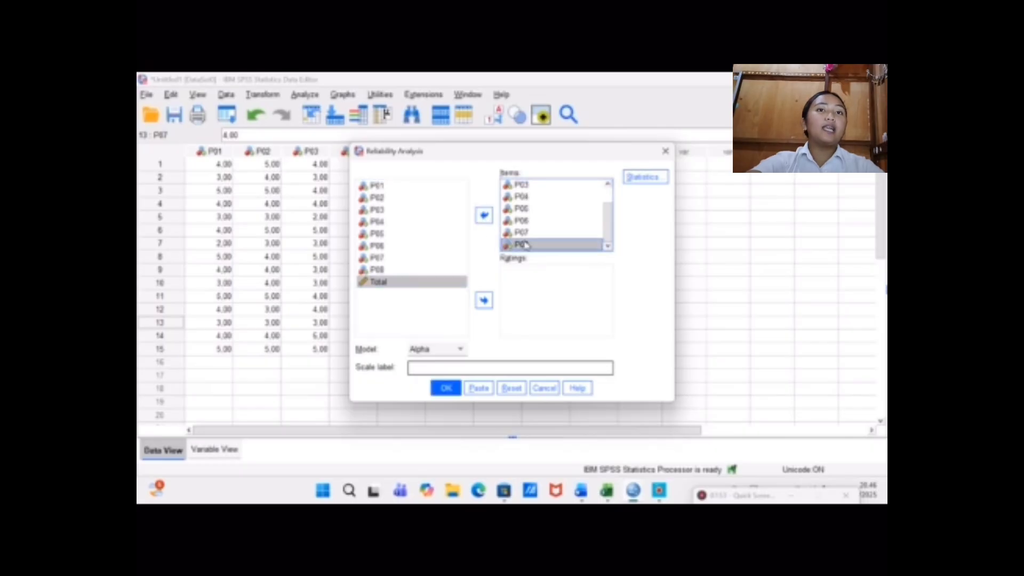
left_click(484, 215)
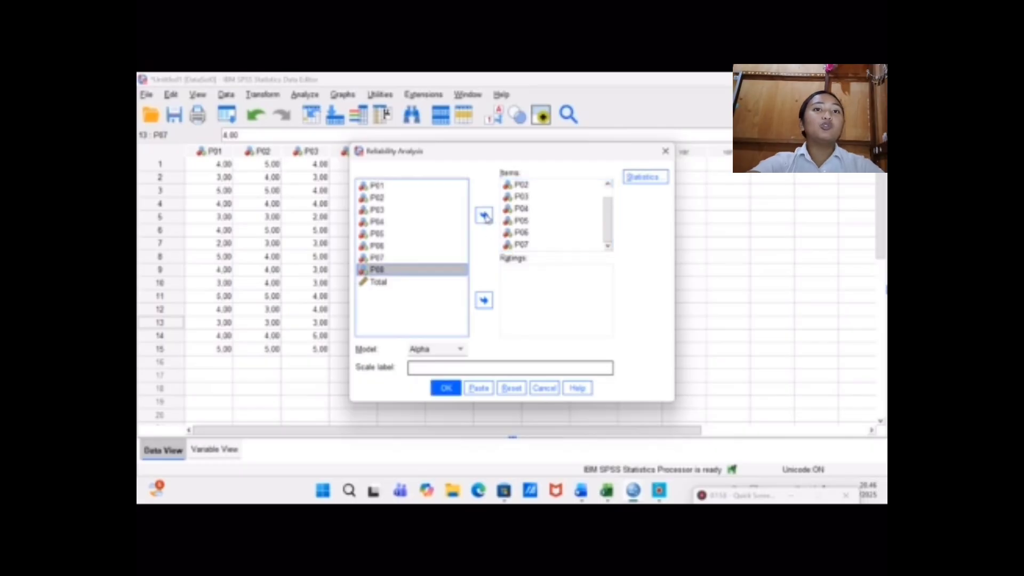
left_click(541, 245)
left_click(485, 215)
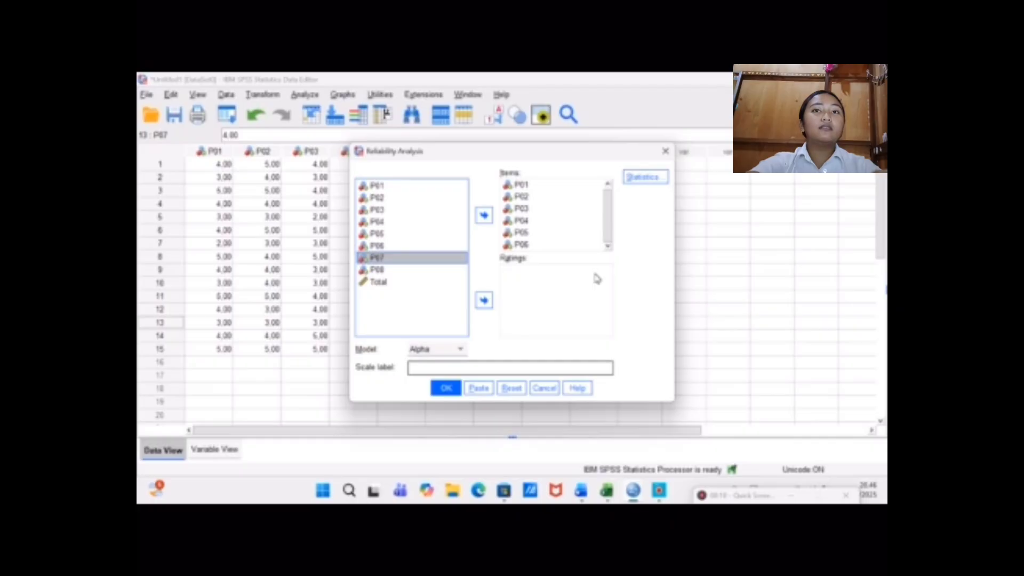
Request the Scale if item deleted descriptives and run the reliability analysis with the Alpha model.
left_click(646, 176)
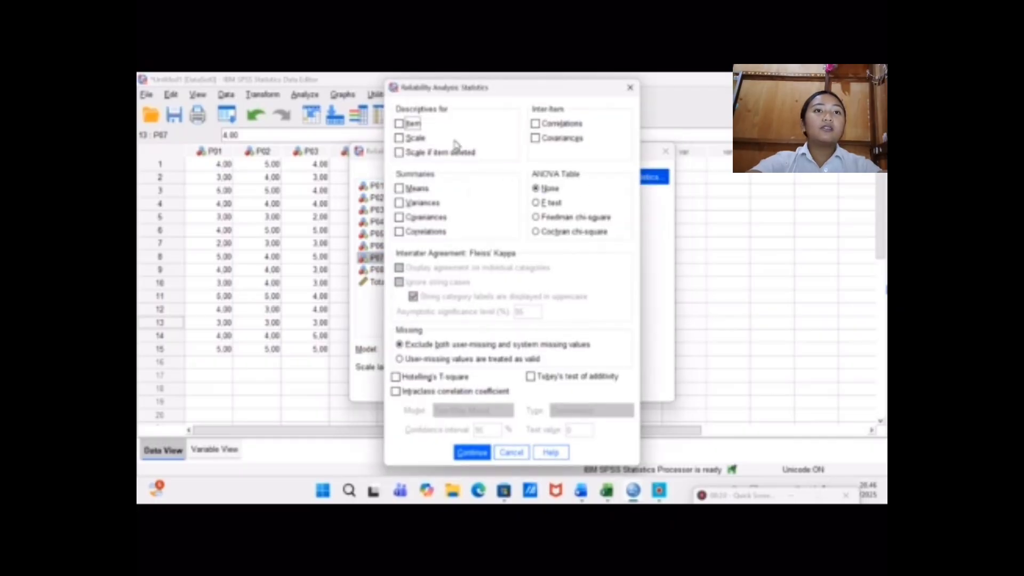
left_click(400, 153)
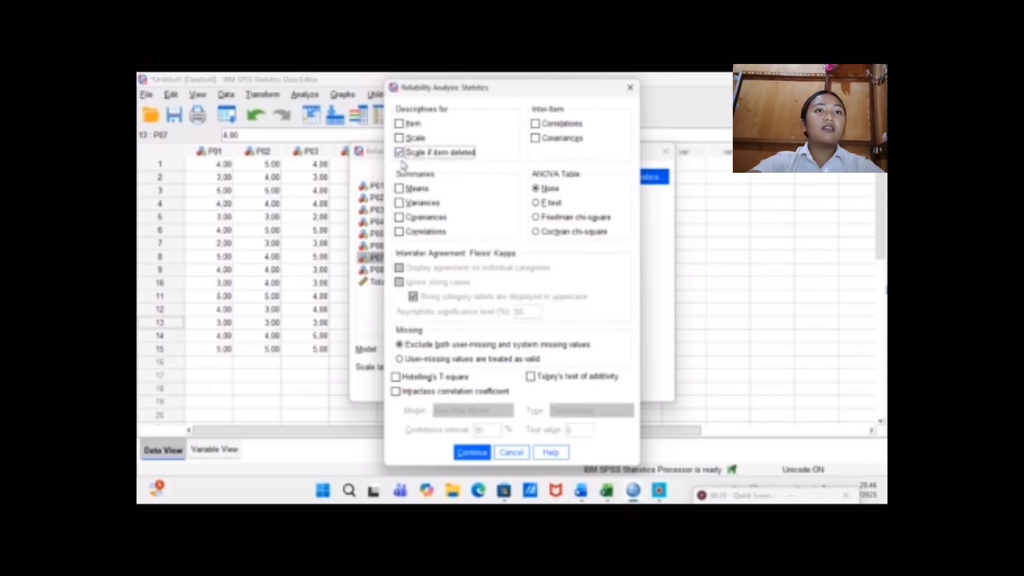
left_click(476, 453)
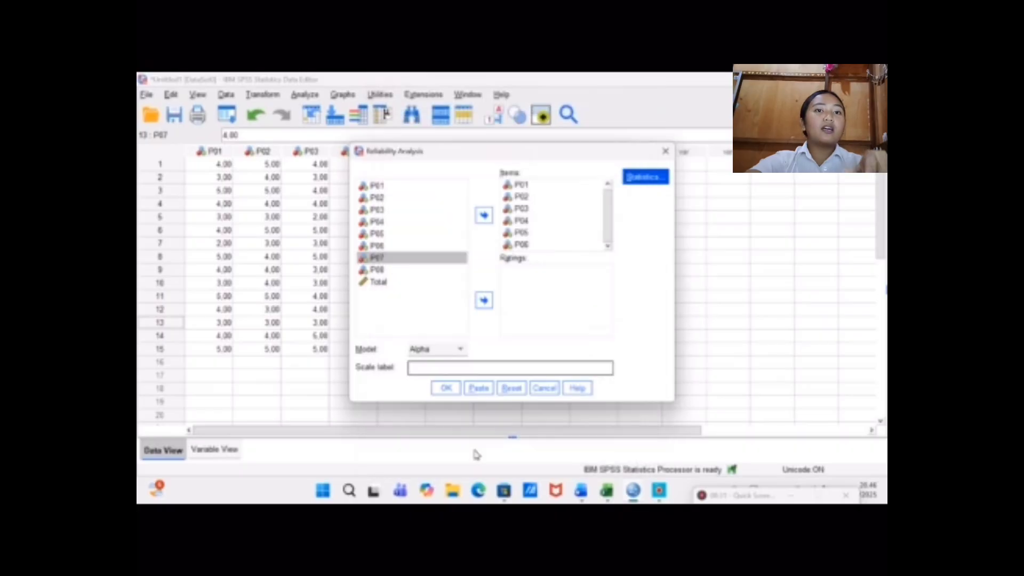
left_click(445, 387)
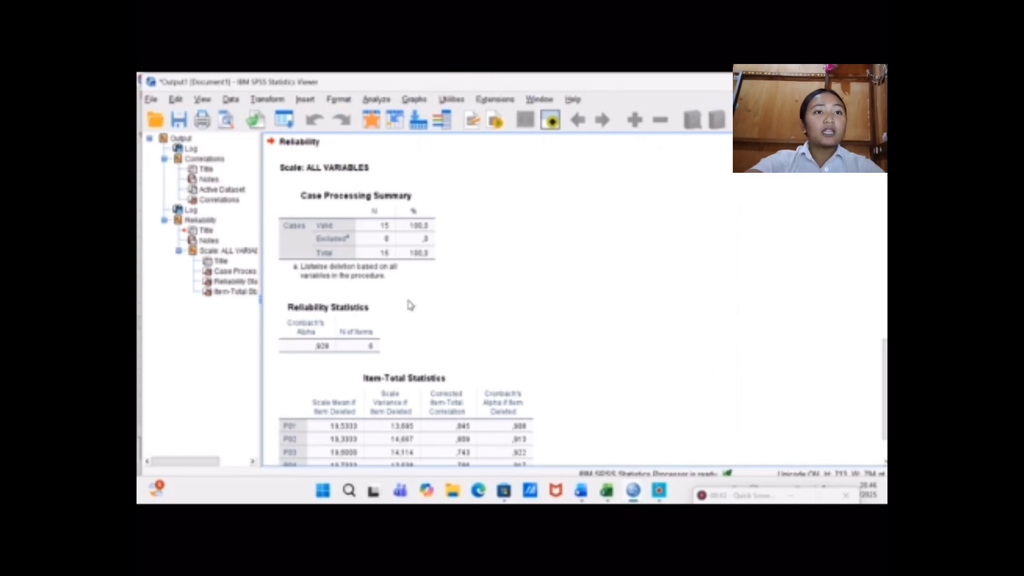
Examine Cronbach's Alpha and the number of items in Reliability Statistics, along with the Item-Total Statistics table.
scroll(410, 305, "down", 3)
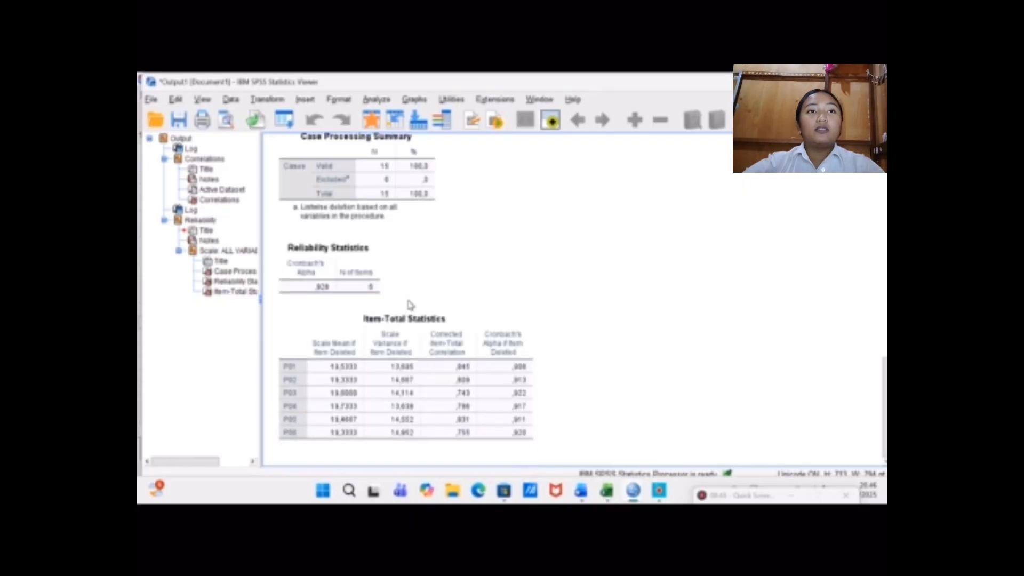
left_click(294, 255)
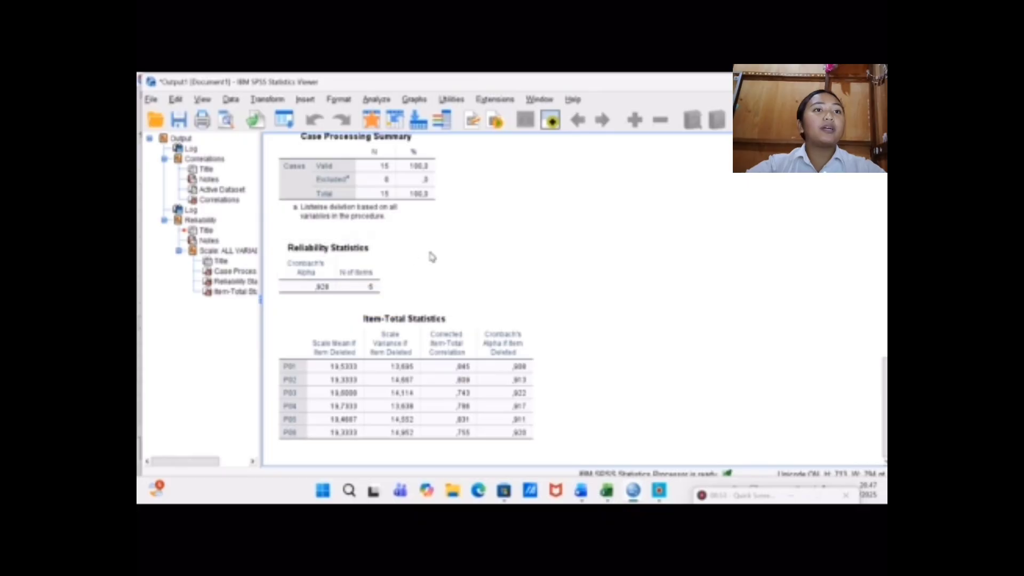
left_click(342, 286)
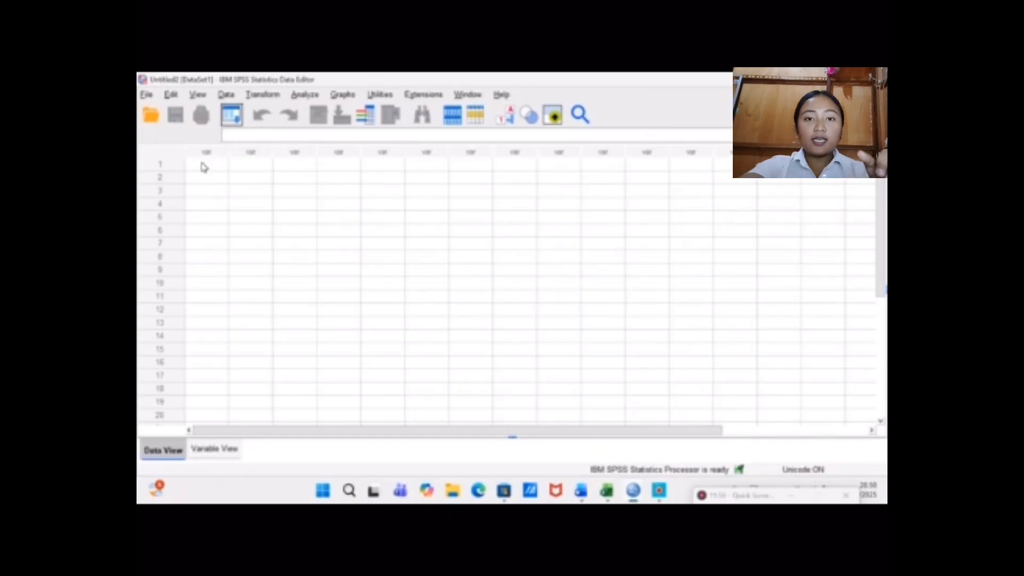
Switch to the Word document and copy the whole Responden, Pretest and Posttest table.
mouse_move(607, 491)
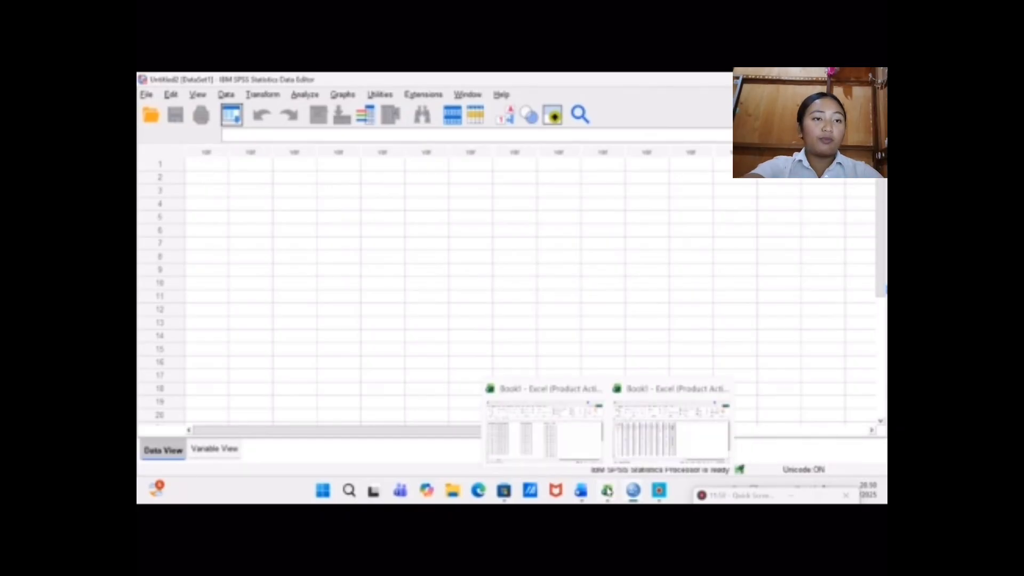
mouse_move(572, 451)
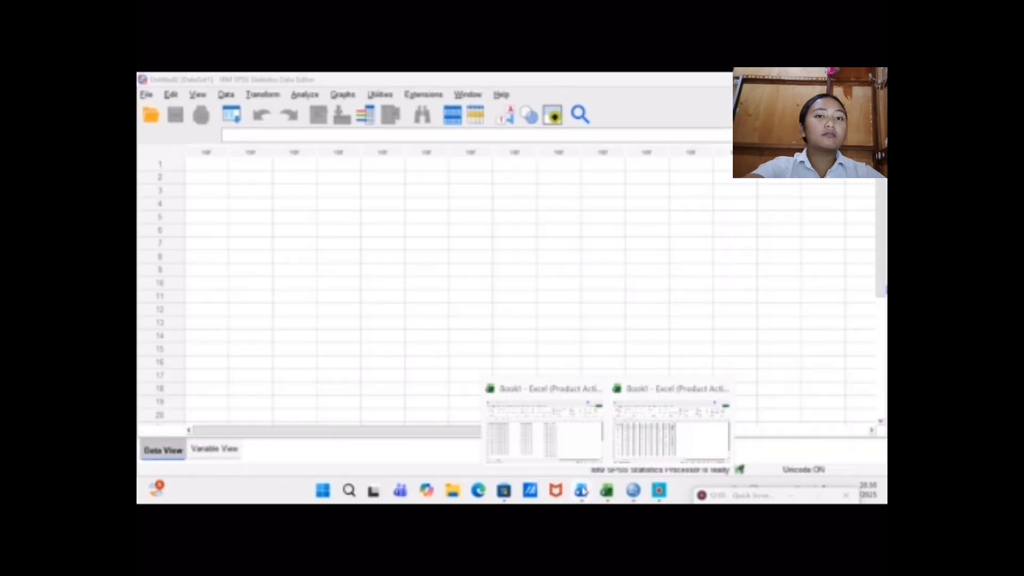
left_click(519, 450)
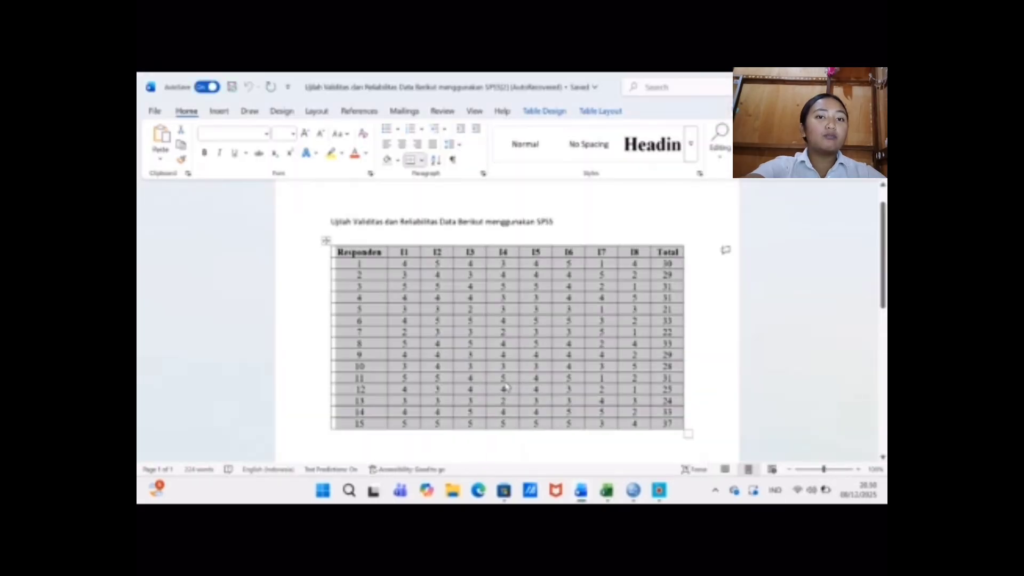
scroll(436, 277, "down", 6)
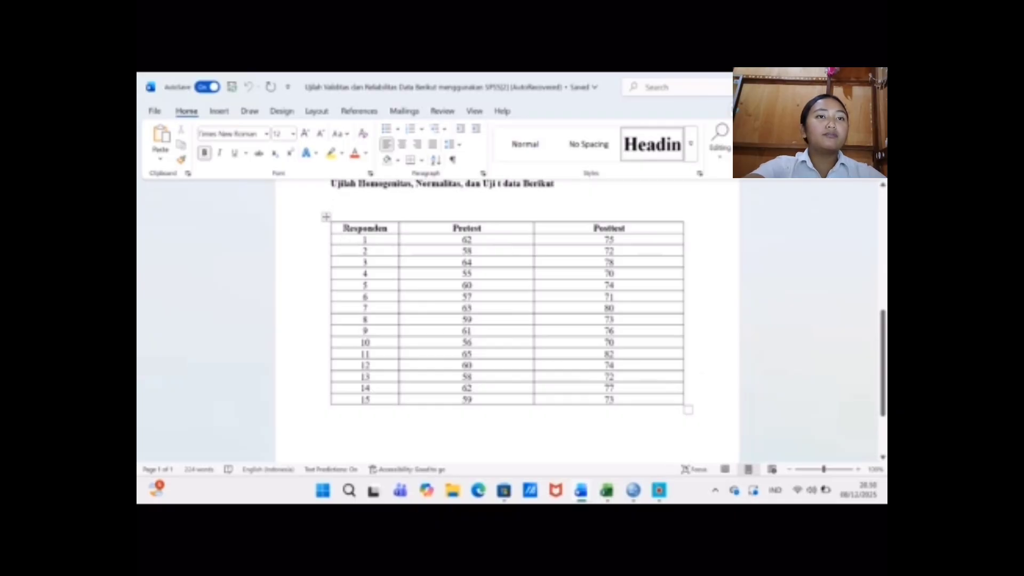
left_click_drag(343, 235, 635, 402)
key("ctrl+c")
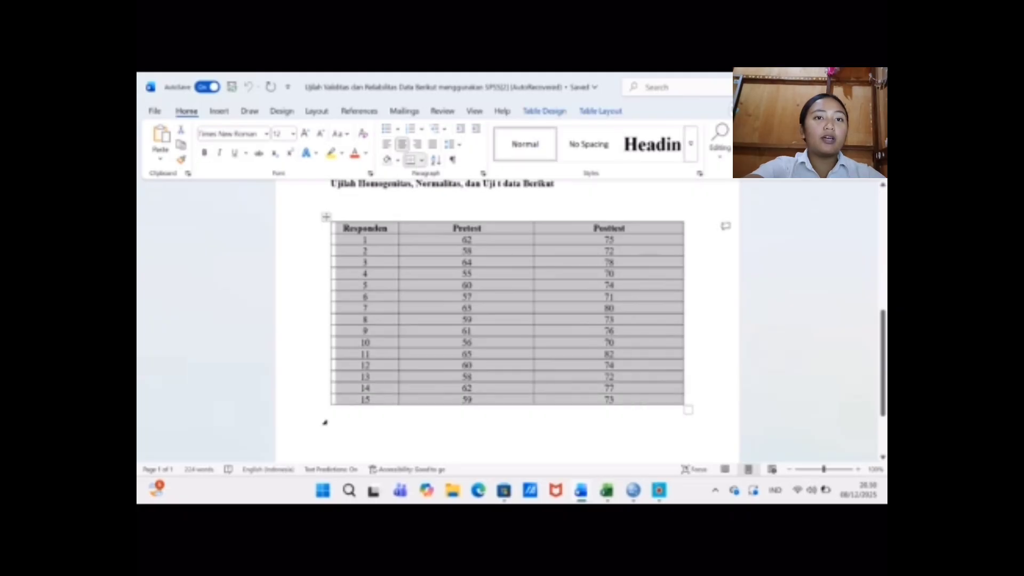
Create a blank Excel workbook, paste the table at A1 and widen column A to fit the Responden heading on one line.
left_click(607, 498)
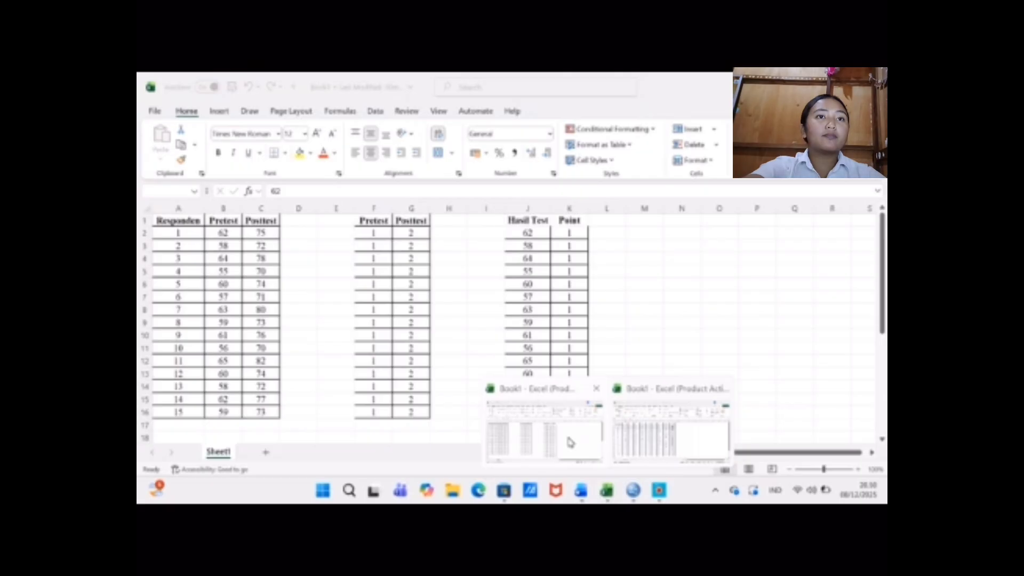
left_click(571, 442)
left_click(155, 111)
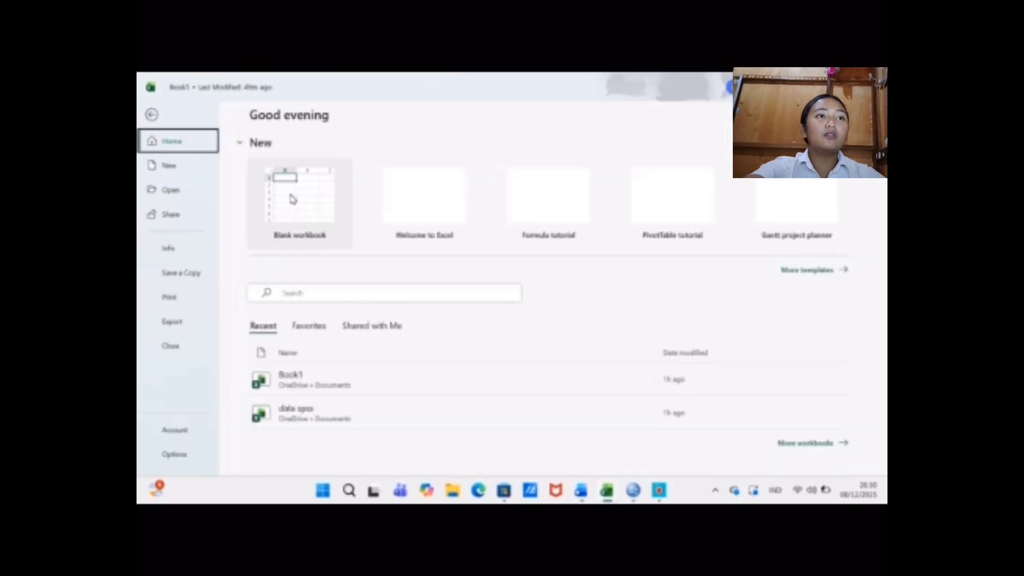
left_click(292, 199)
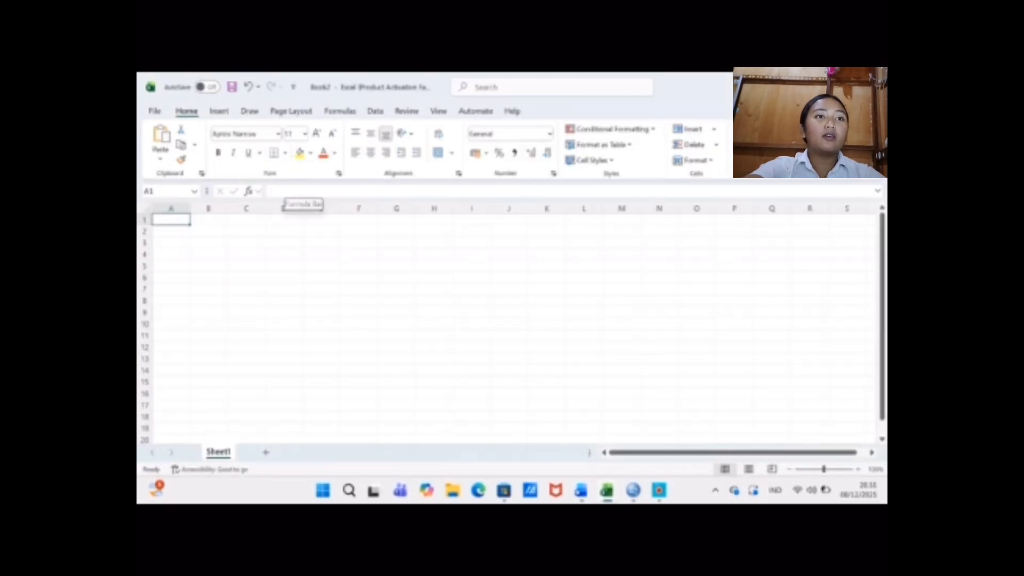
key("ctrl+v")
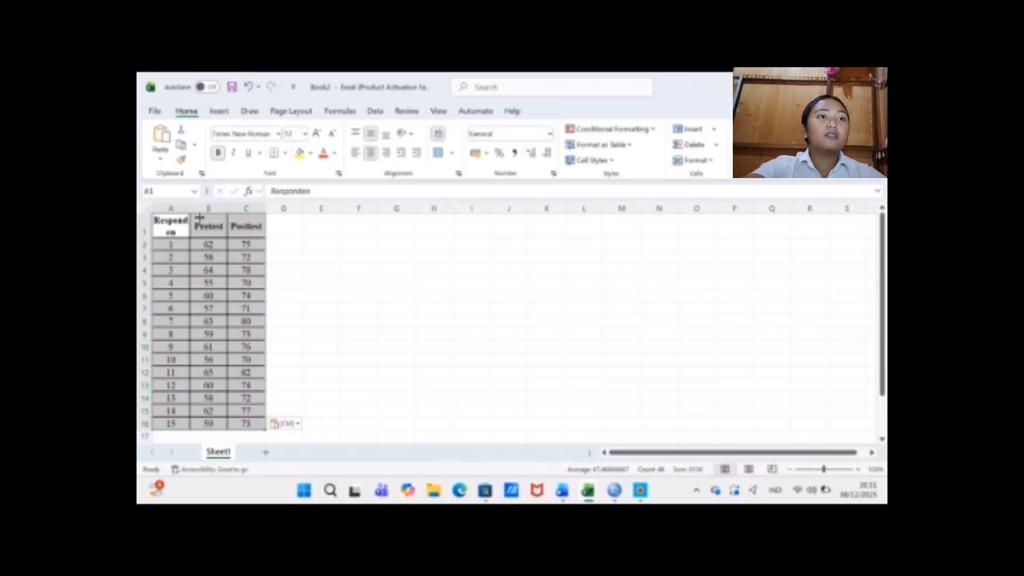
left_click_drag(191, 209, 212, 215)
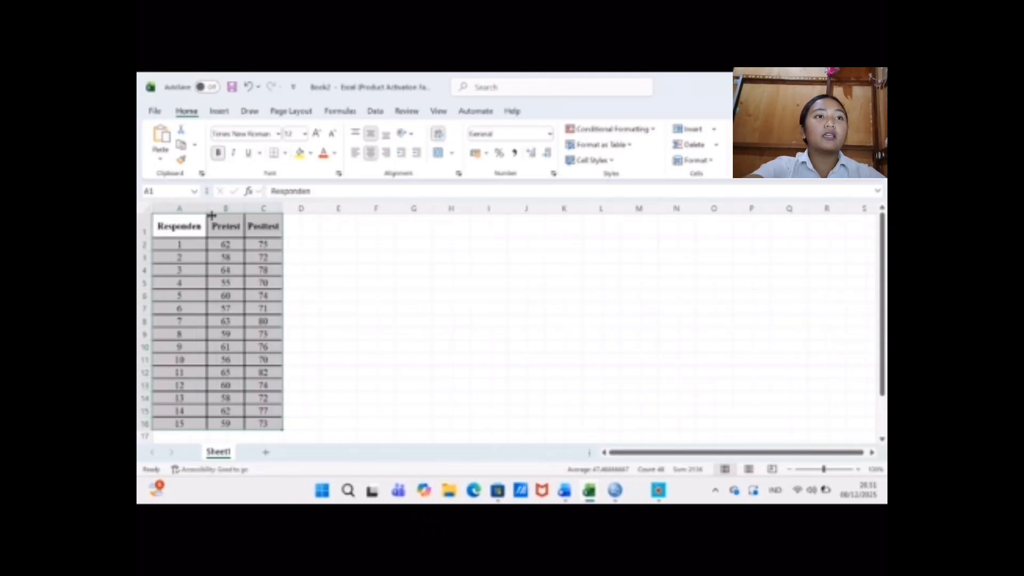
left_click(336, 311)
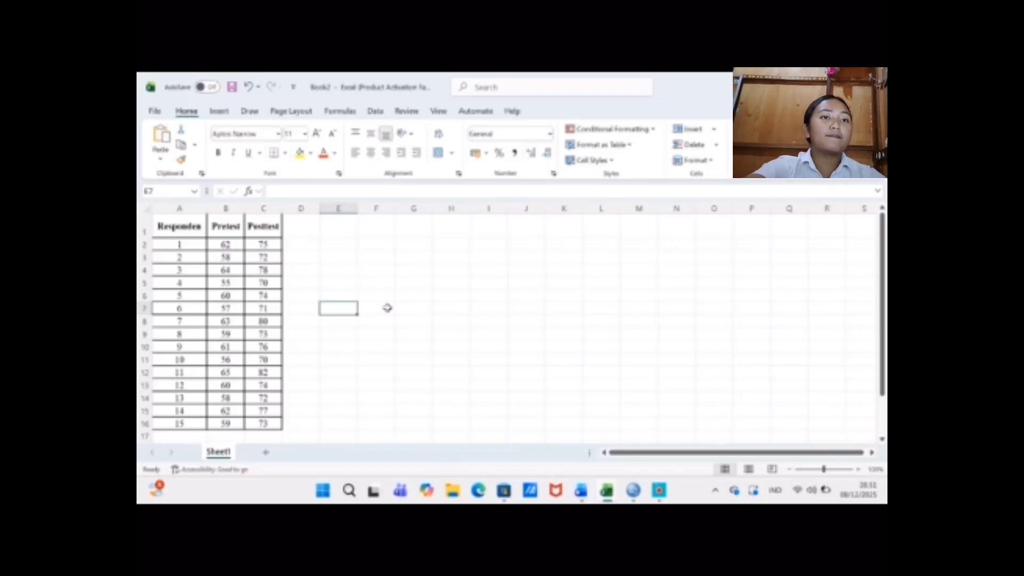
Copy the Pretest and Posttest scores in B2:C16 and paste them into the empty SPSS dataset from the first cell.
left_click_drag(225, 245, 278, 431)
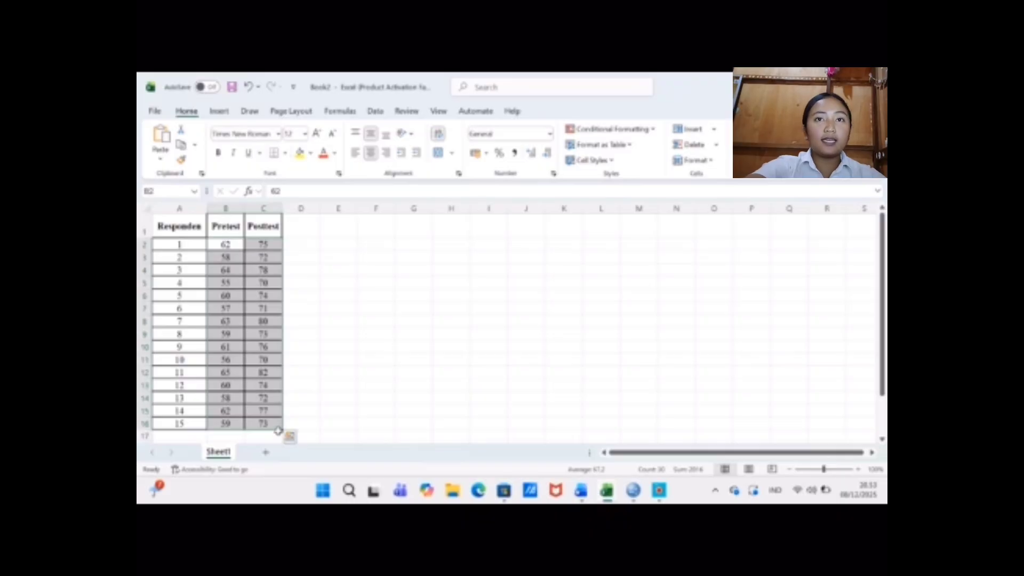
key("ctrl+c")
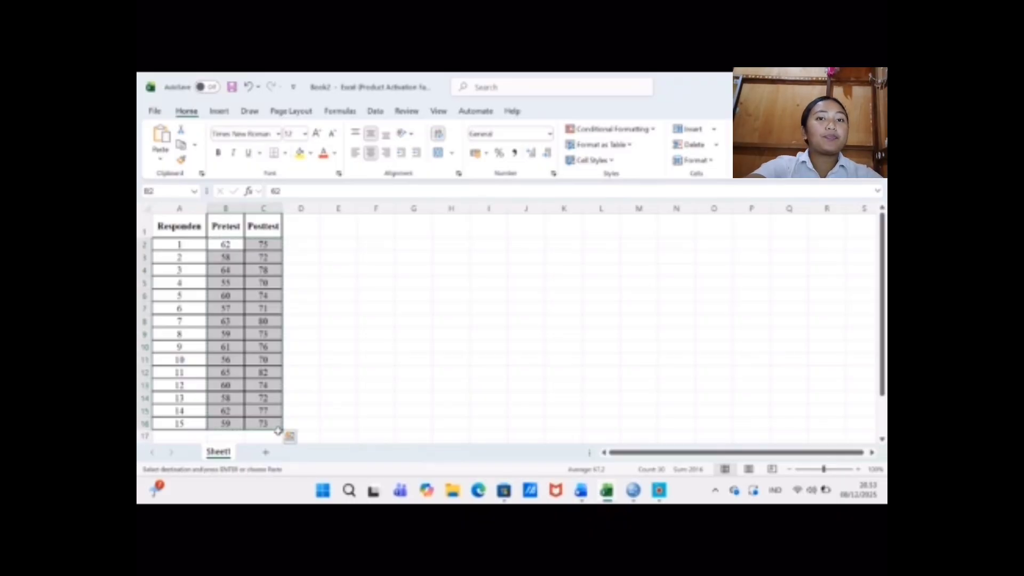
left_click(633, 491)
left_click(792, 441)
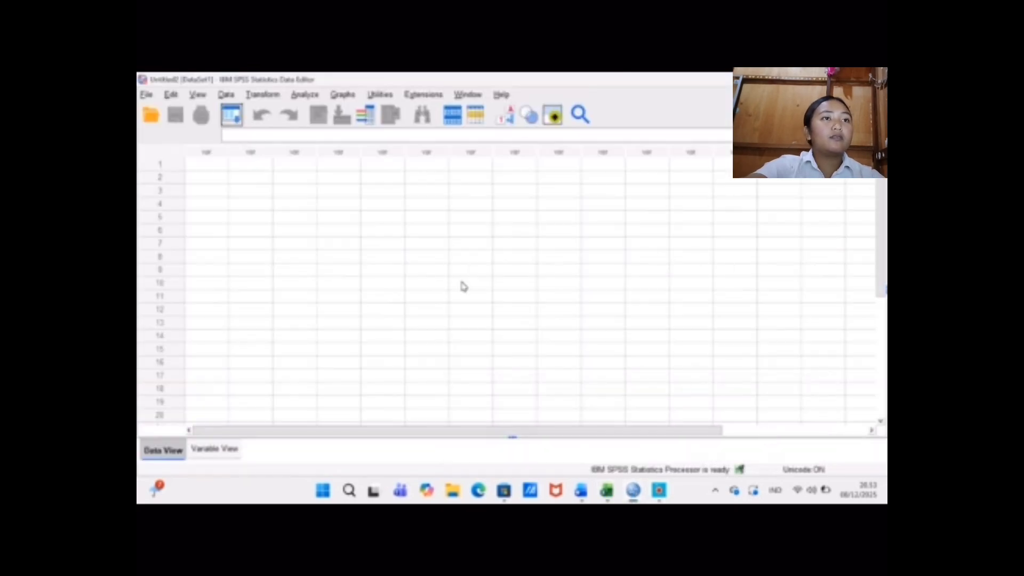
left_click(208, 166)
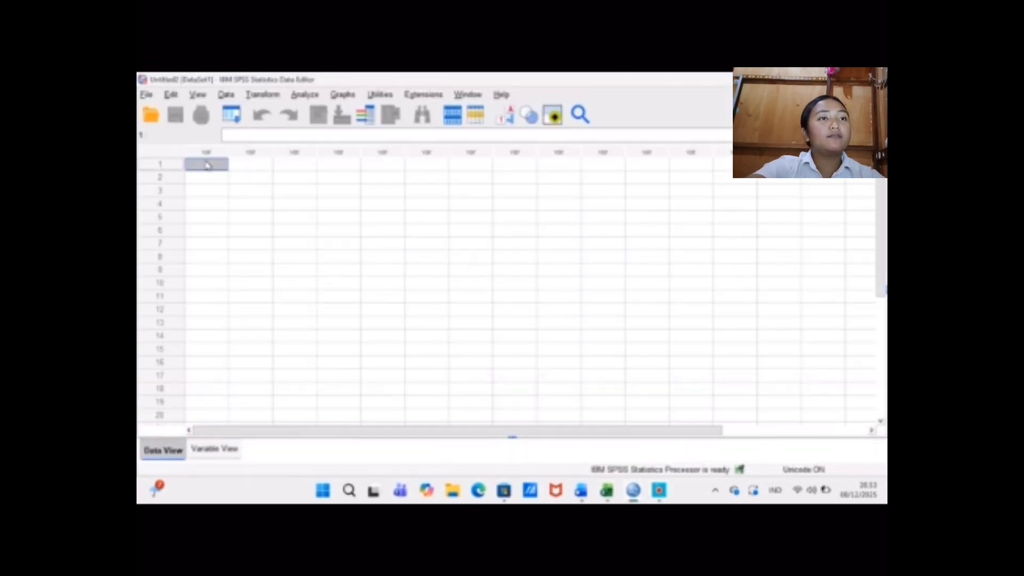
key("ctrl+v")
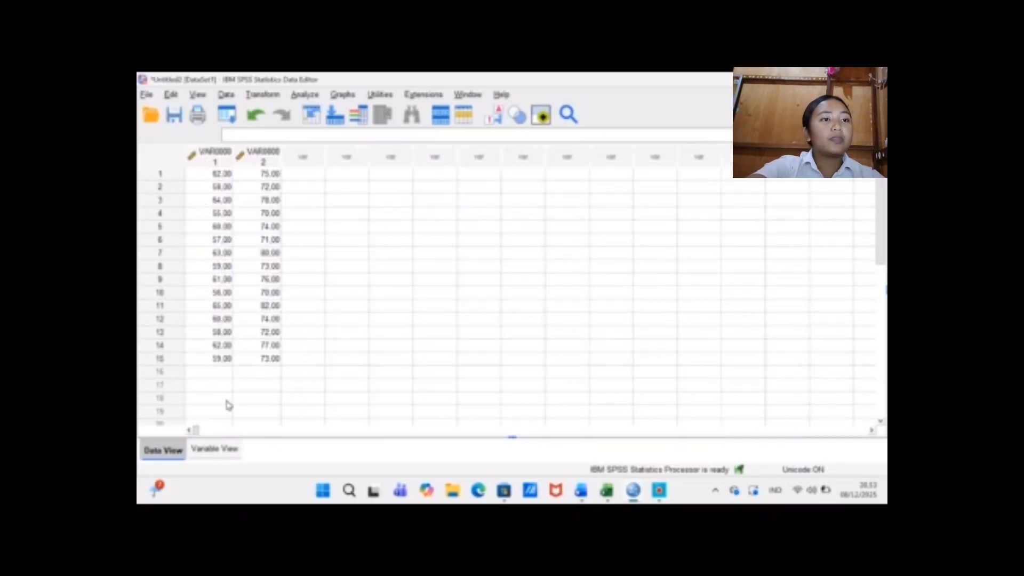
Rename the dataset's first variable as Pretest and the second variable as Posttest.
left_click(220, 450)
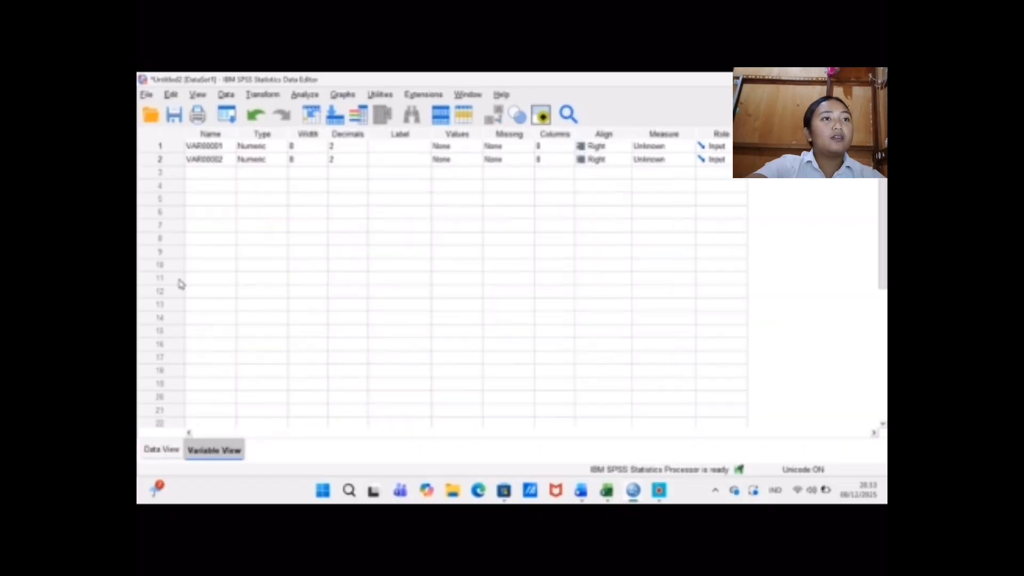
double_click(215, 147)
left_click_drag(223, 146, 185, 149)
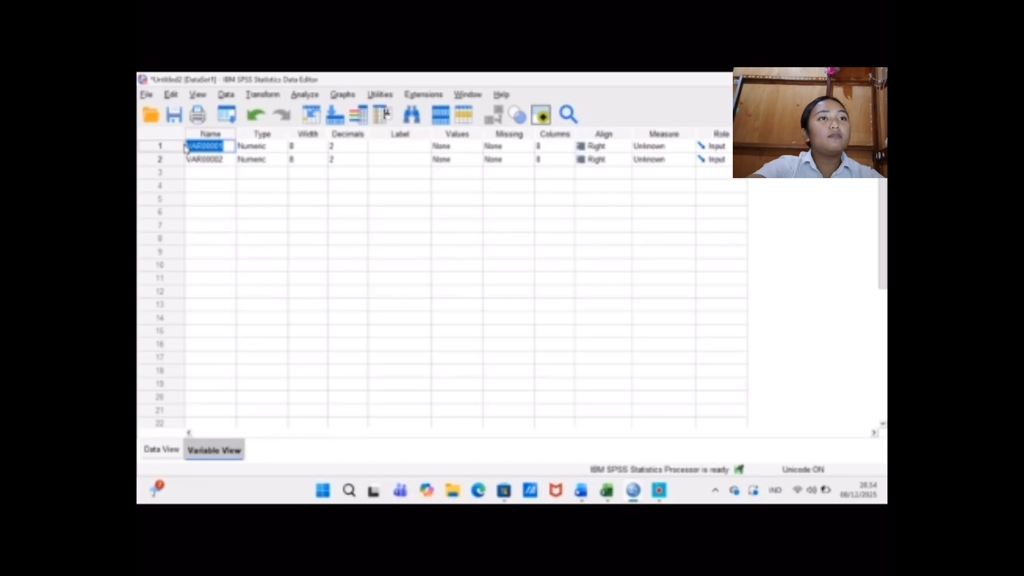
type("Pret")
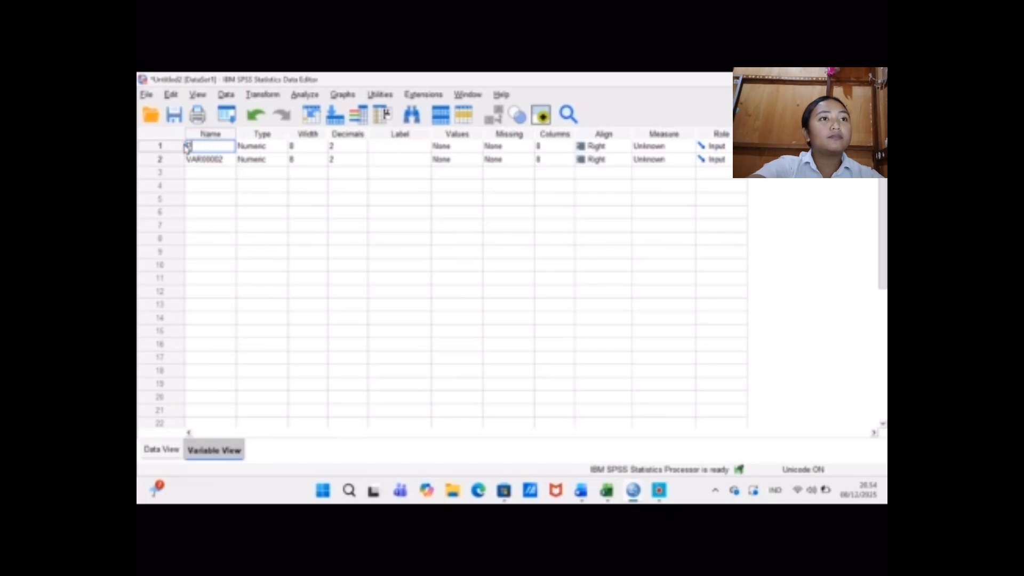
type("est")
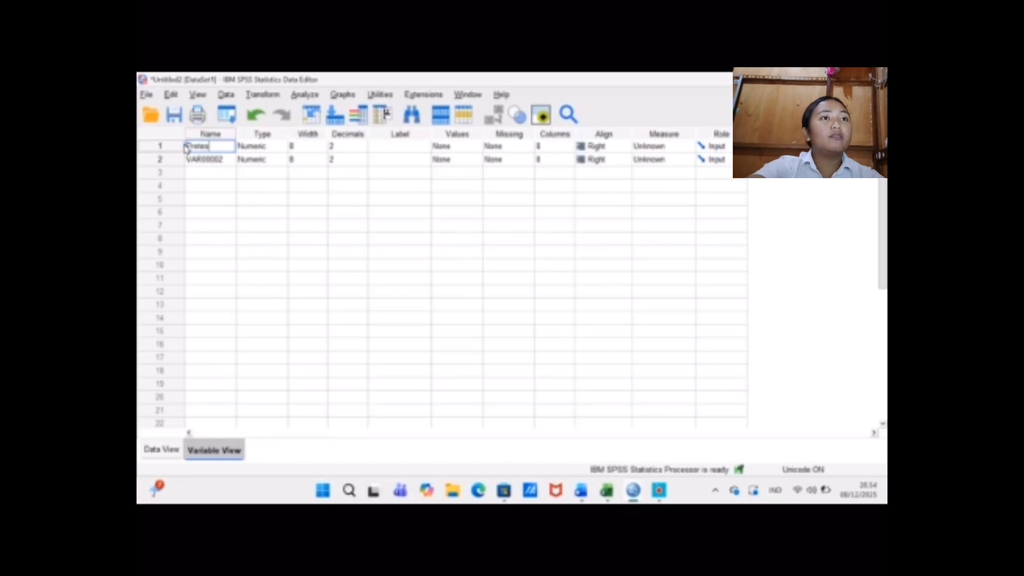
left_click(205, 163)
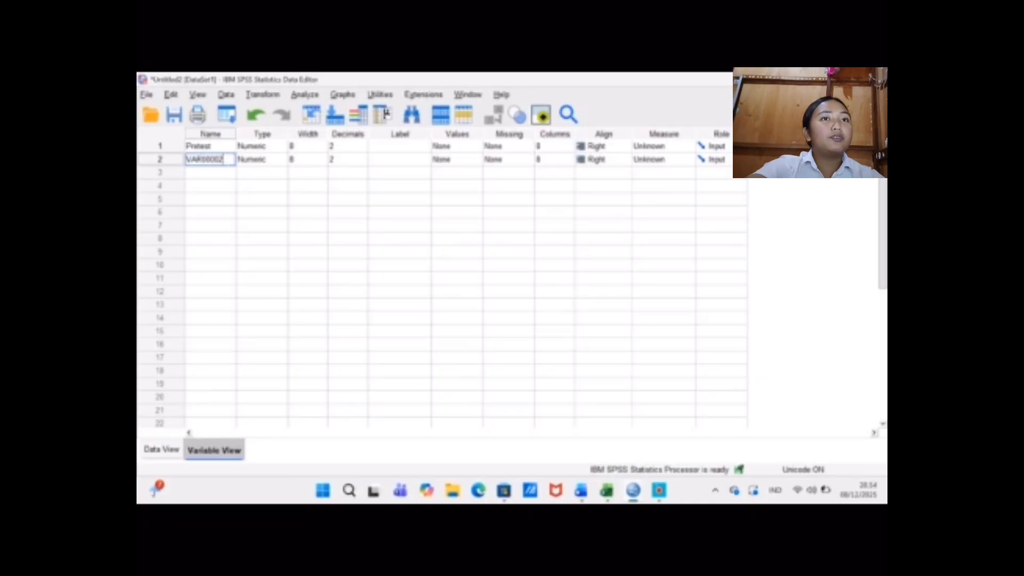
double_click(205, 160)
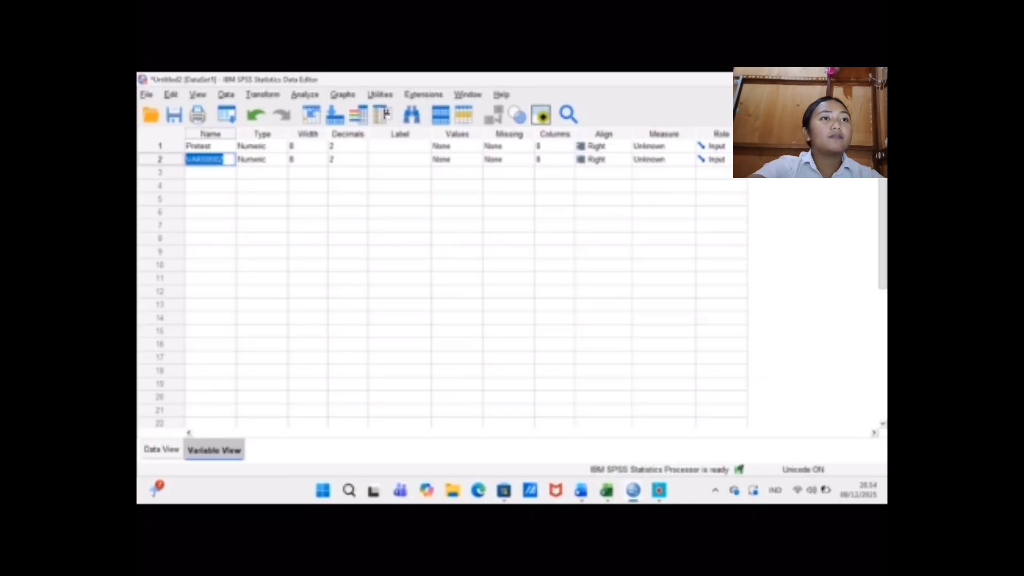
type("Post")
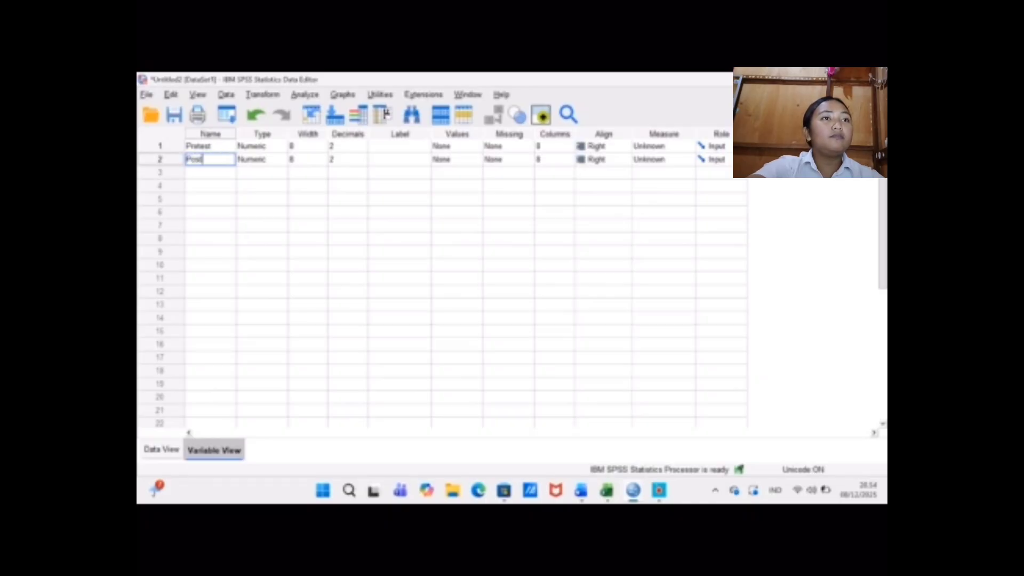
type("test")
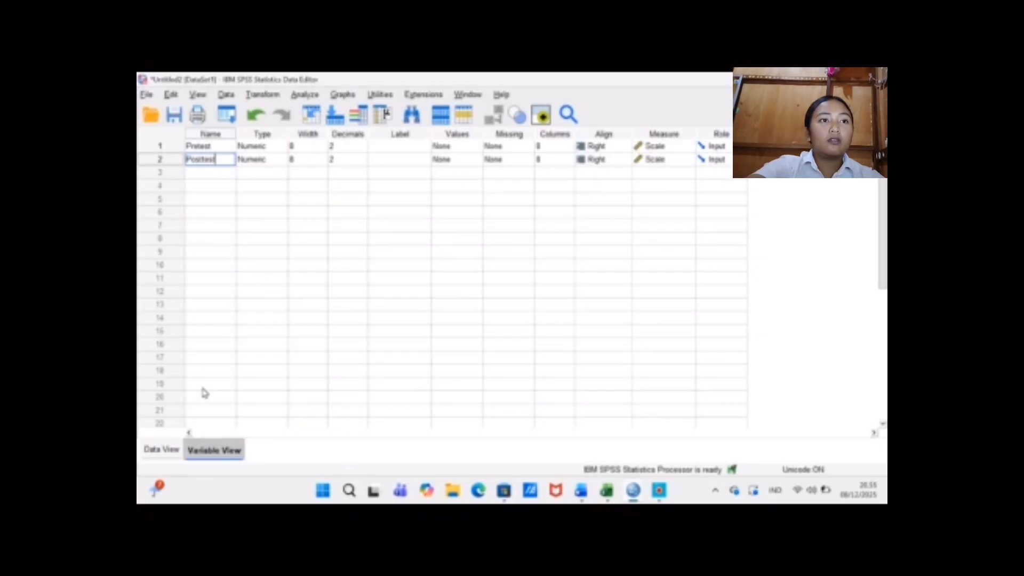
Start the Explore analysis from Descriptive Statistics and put both Pretest and Posttest in its dependent list.
left_click(176, 449)
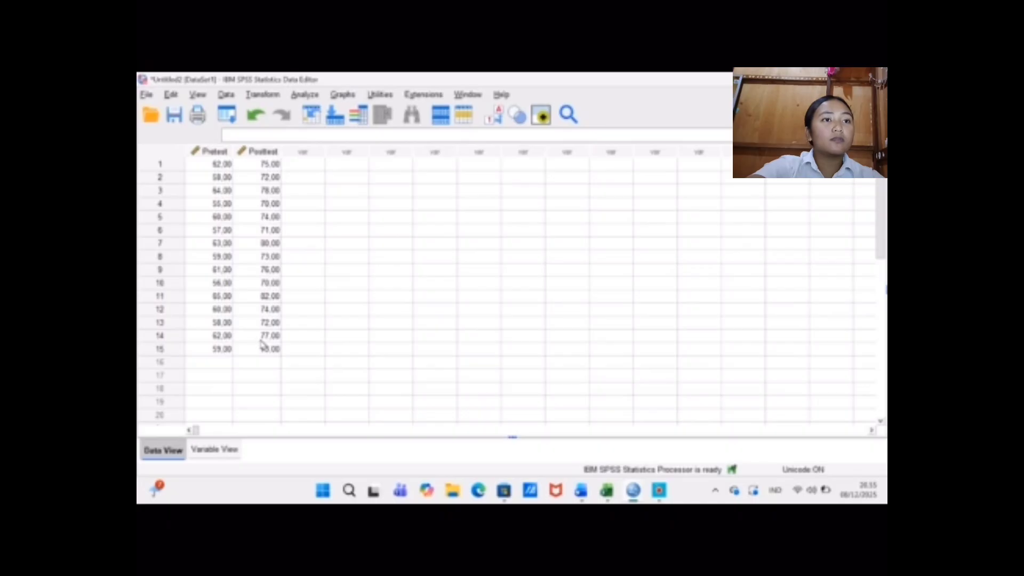
left_click(307, 95)
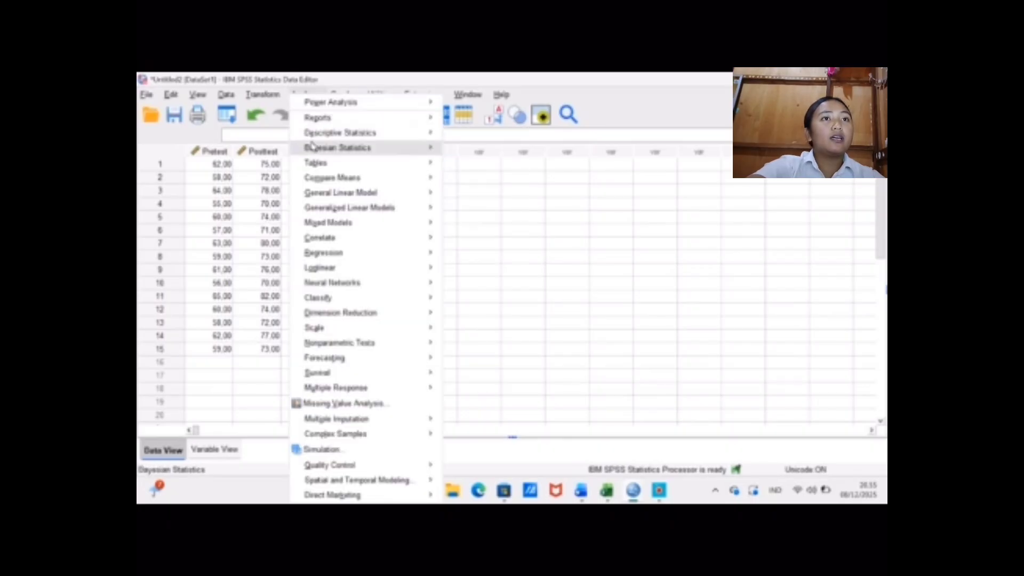
mouse_move(320, 139)
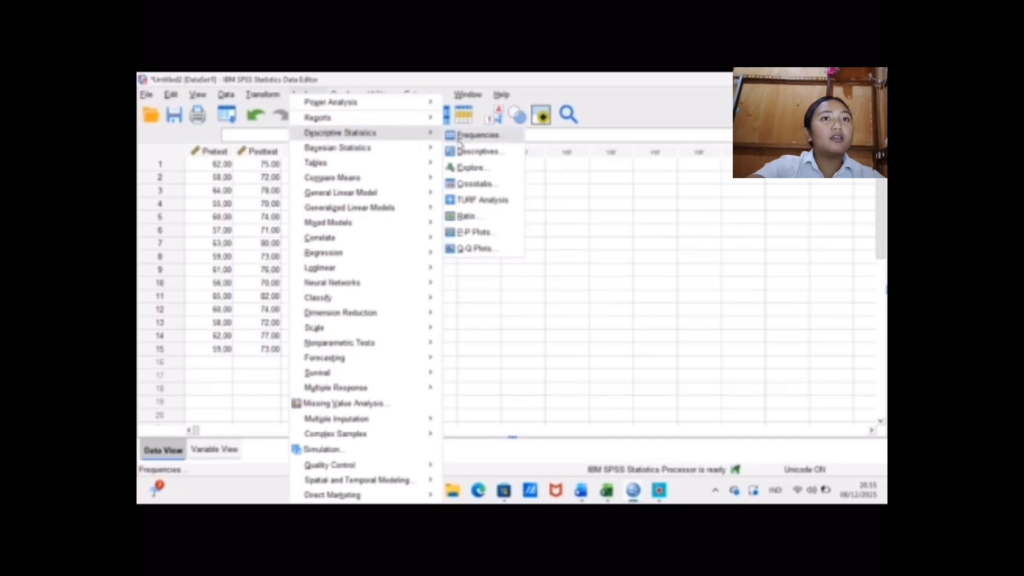
left_click(464, 169)
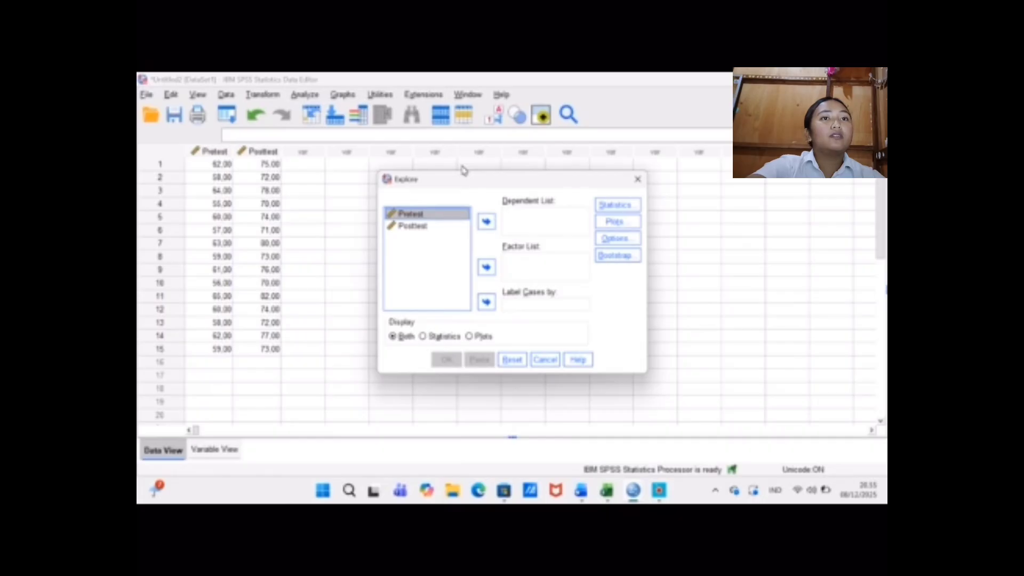
left_click(454, 215)
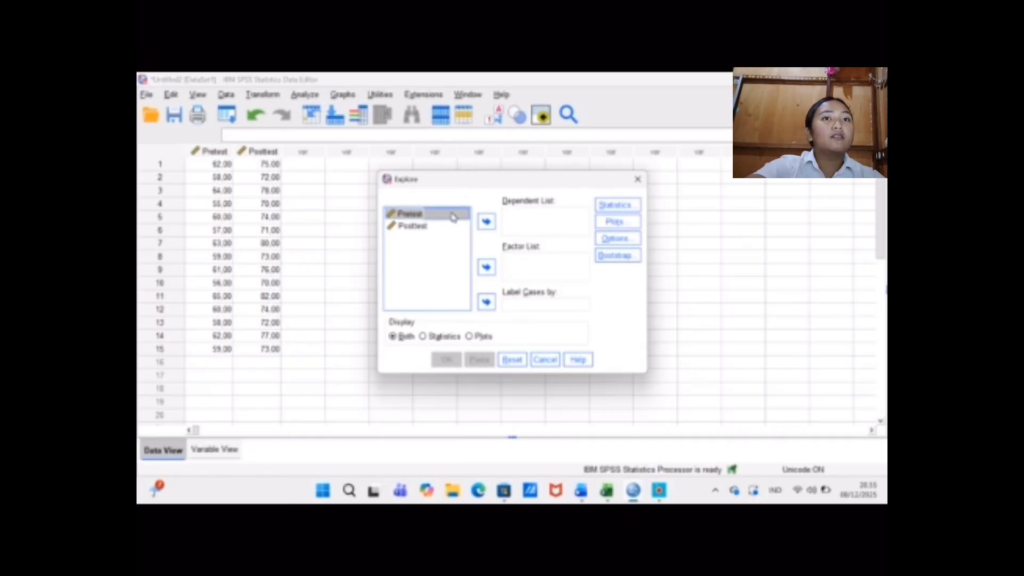
key("shift+Down")
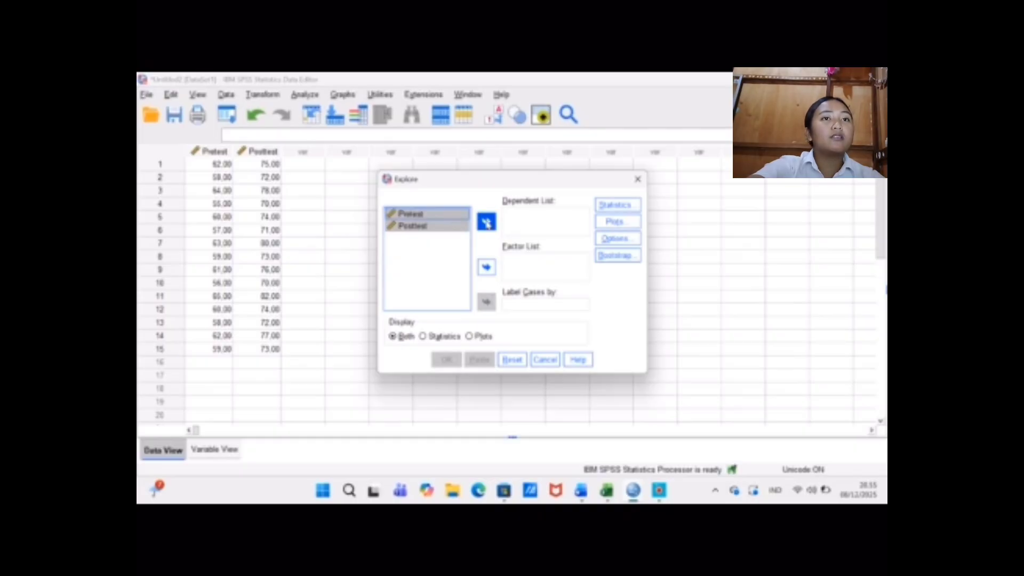
left_click(487, 222)
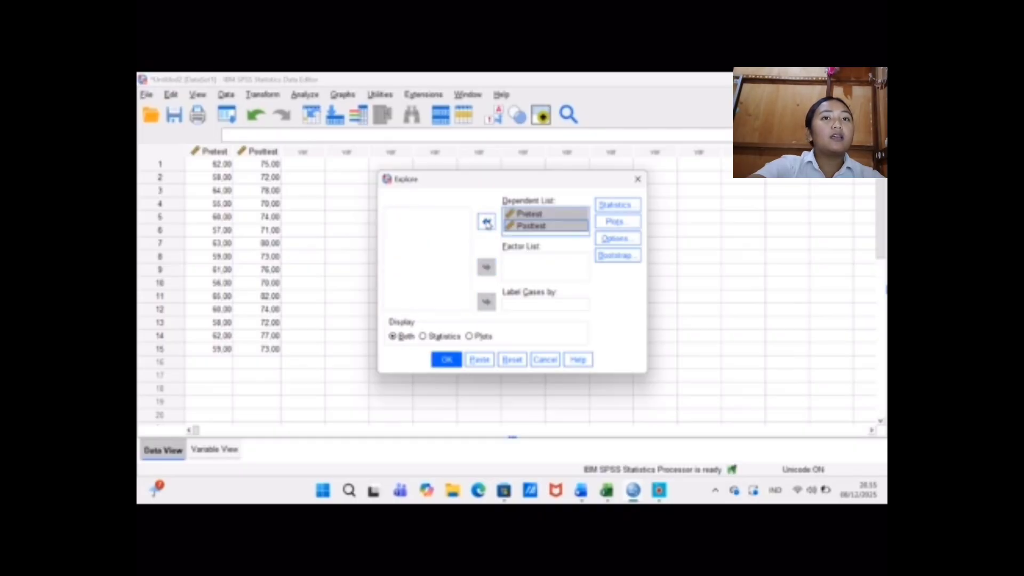
Include normality plots with tests in the Explore plots and run the analysis.
left_click(618, 222)
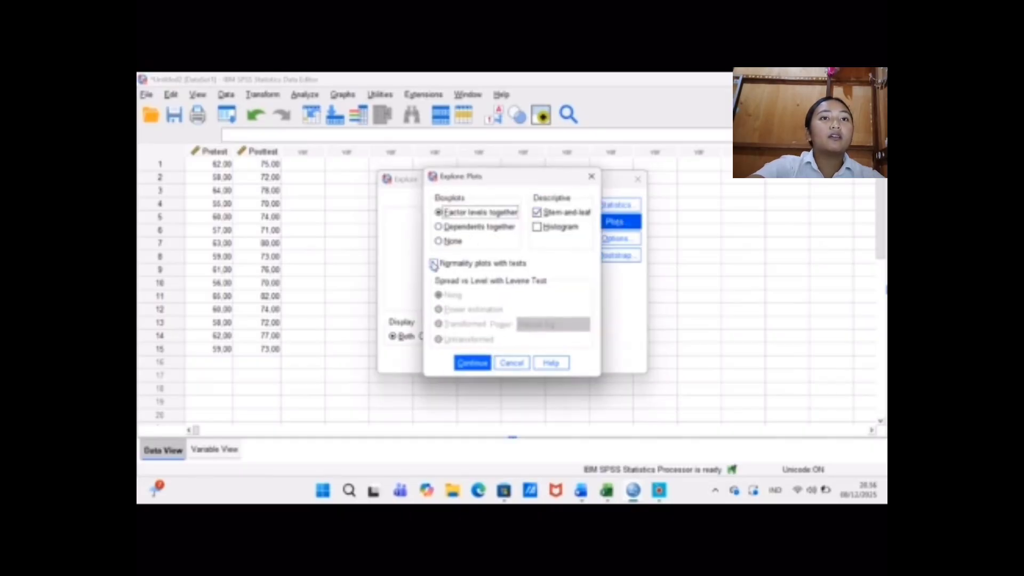
left_click(434, 264)
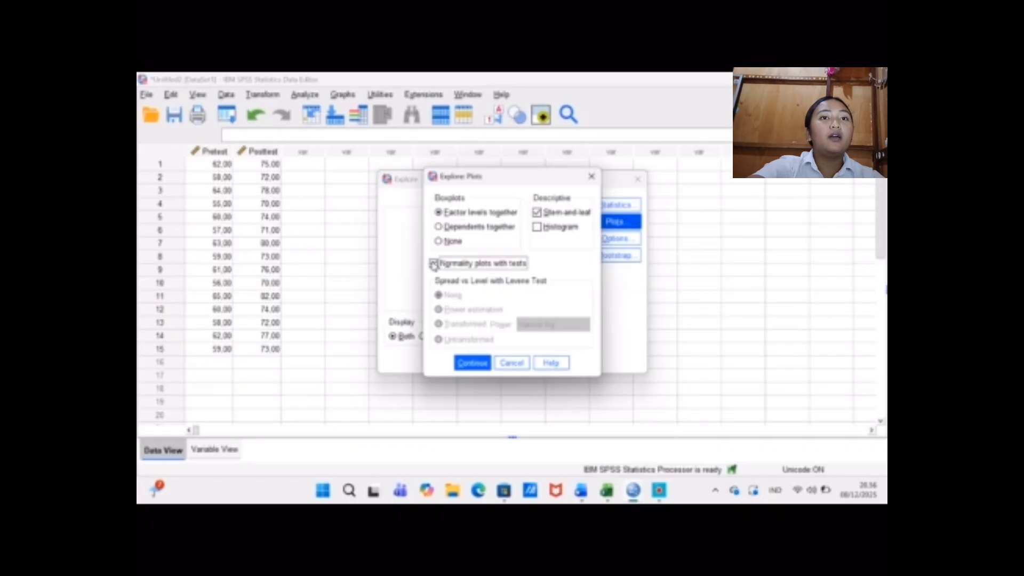
left_click(474, 364)
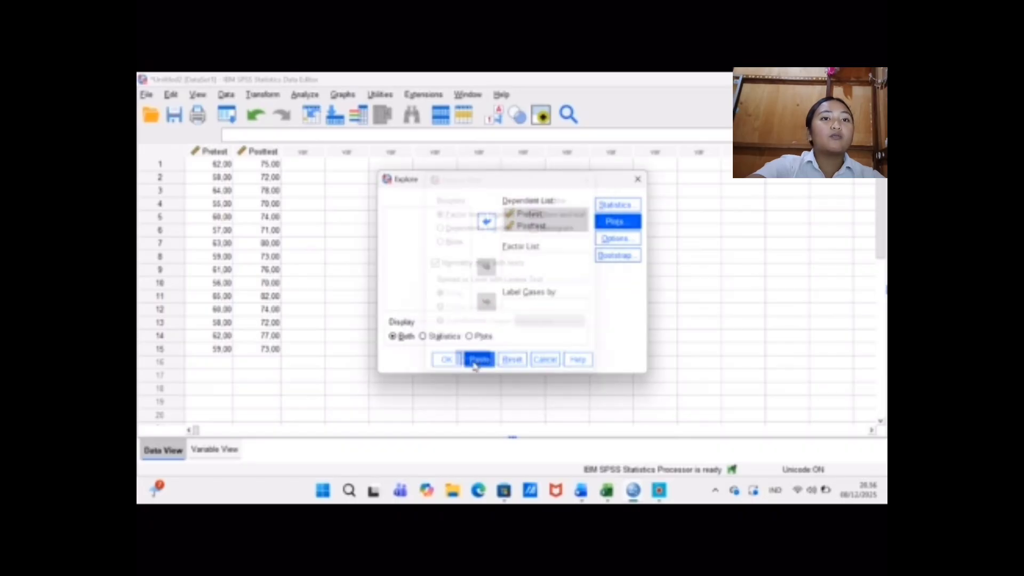
left_click(448, 361)
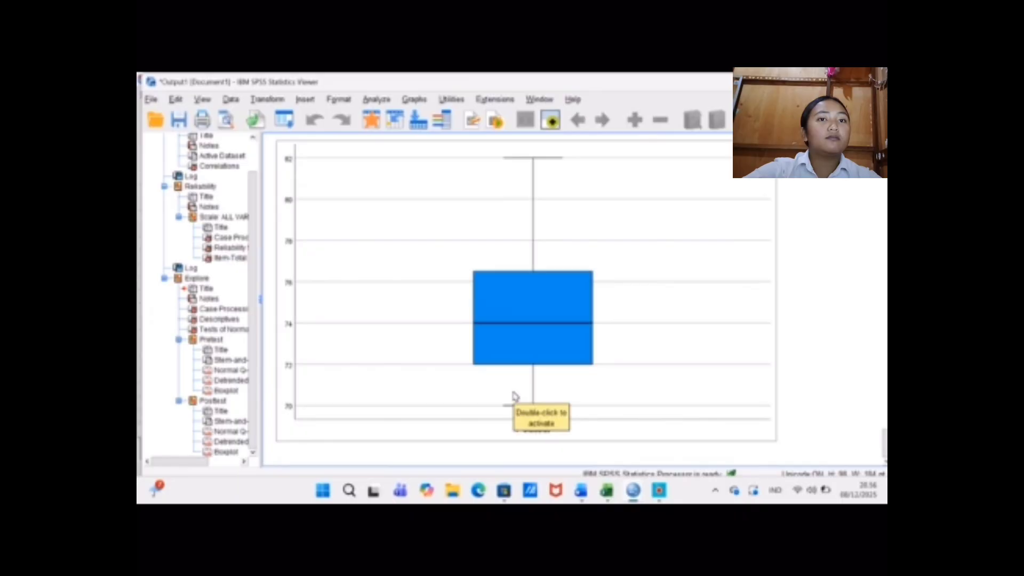
Examine the Shapiro-Wilk significance of Pretest and Posttest in the Tests of Normality table.
scroll(422, 377, "up", 10)
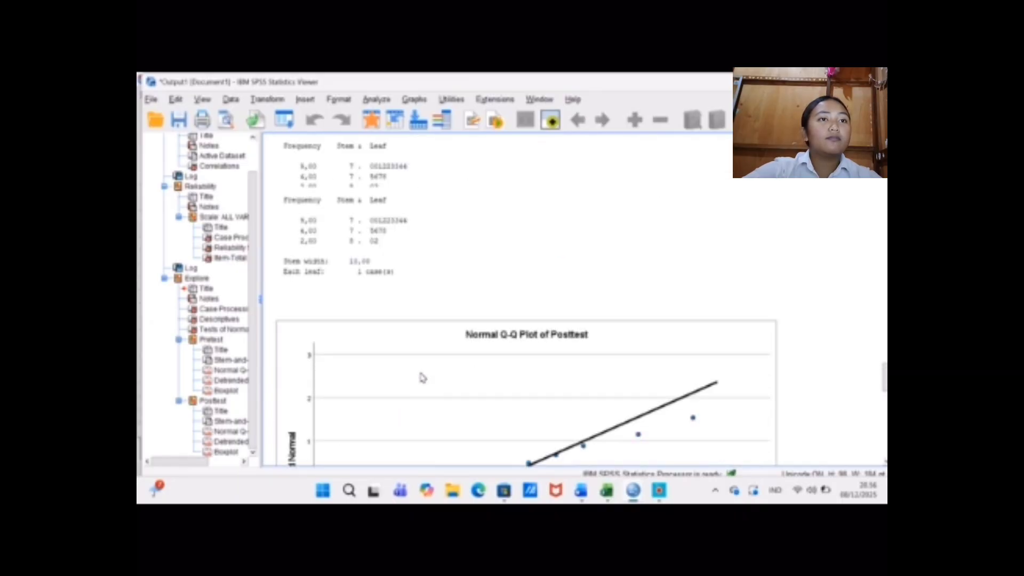
scroll(421, 378, "up", 10)
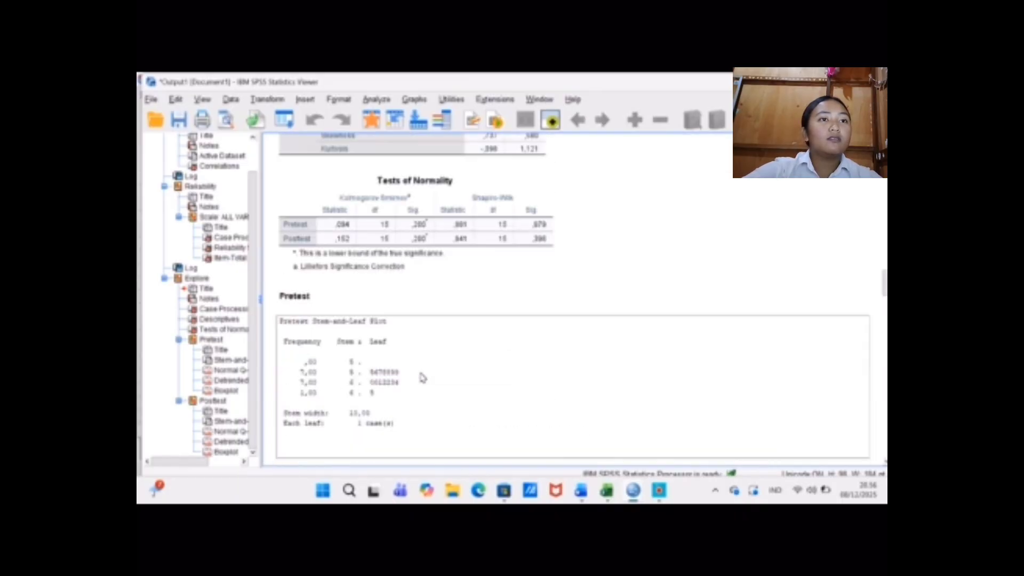
scroll(422, 378, "up", 2)
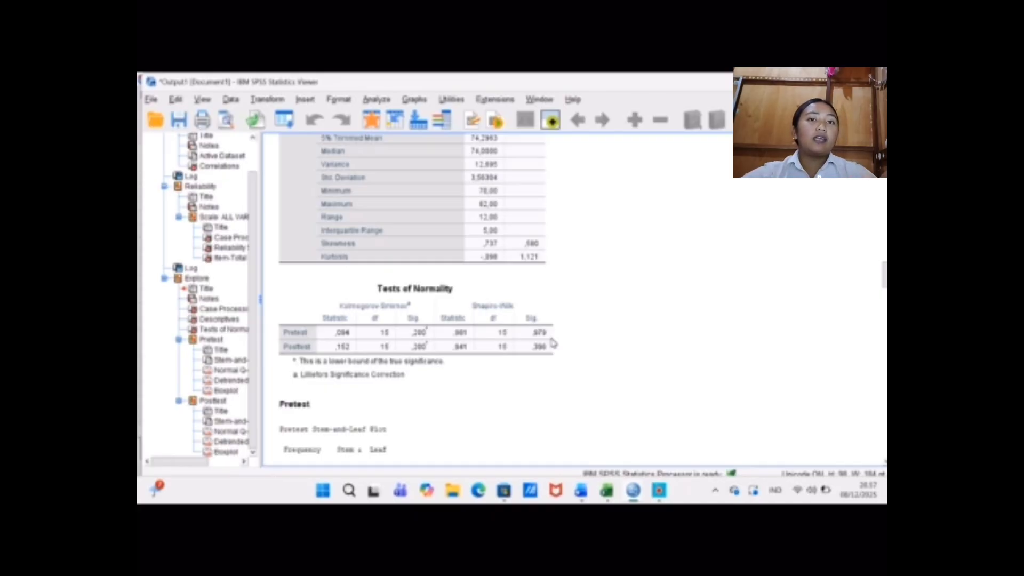
left_click(553, 344)
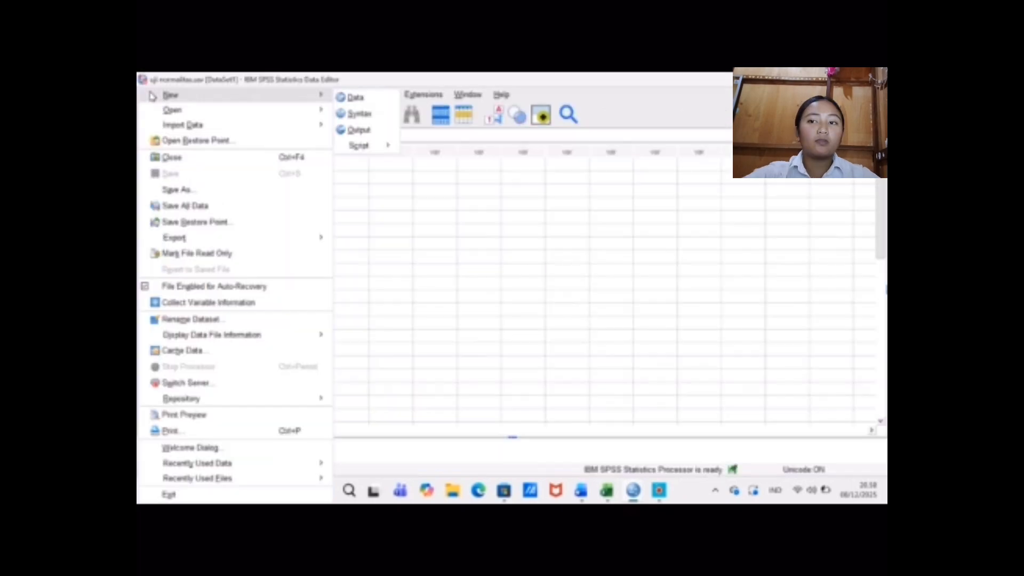
Create a new empty SPSS dataset, select its first cell and switch to the Excel workbook Book1 containing the Hasil Test and Point columns.
left_click(355, 98)
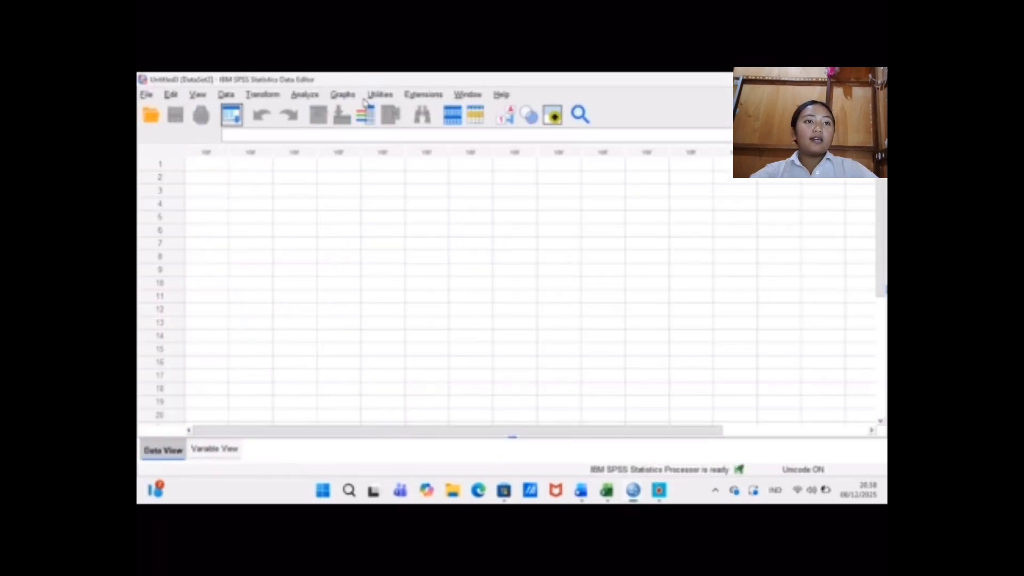
left_click(206, 166)
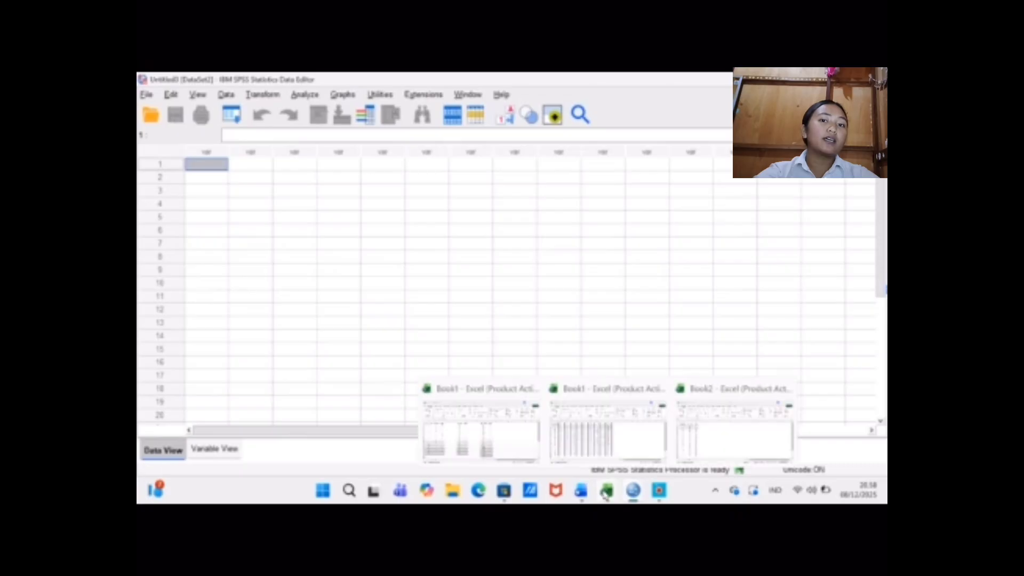
mouse_move(605, 494)
left_click(480, 435)
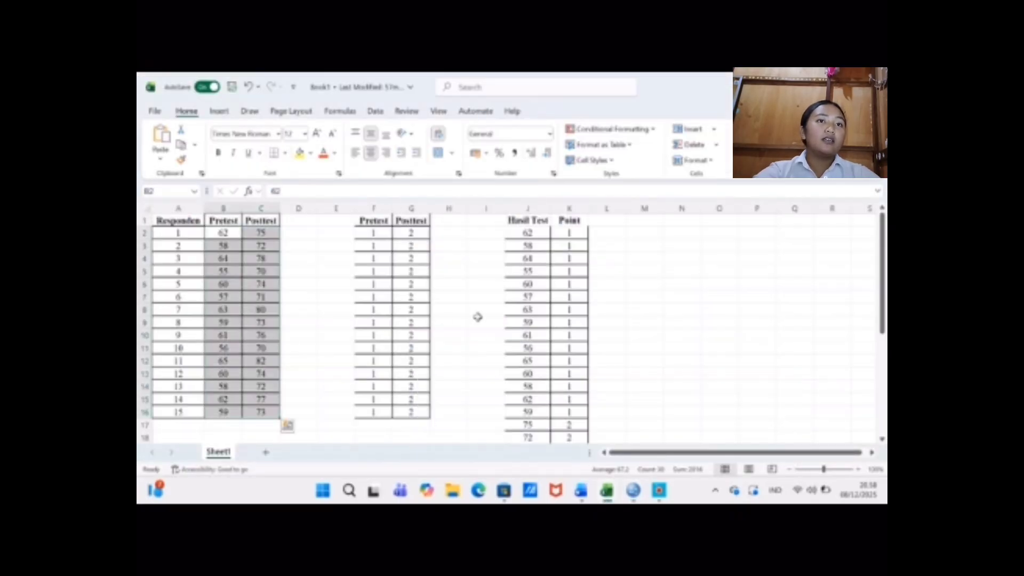
Compare the separate Pretest and Posttest scores and their group codes with the stacked Hasil Test and Point columns.
scroll(478, 317, "down", 3)
scroll(478, 317, "up", 3)
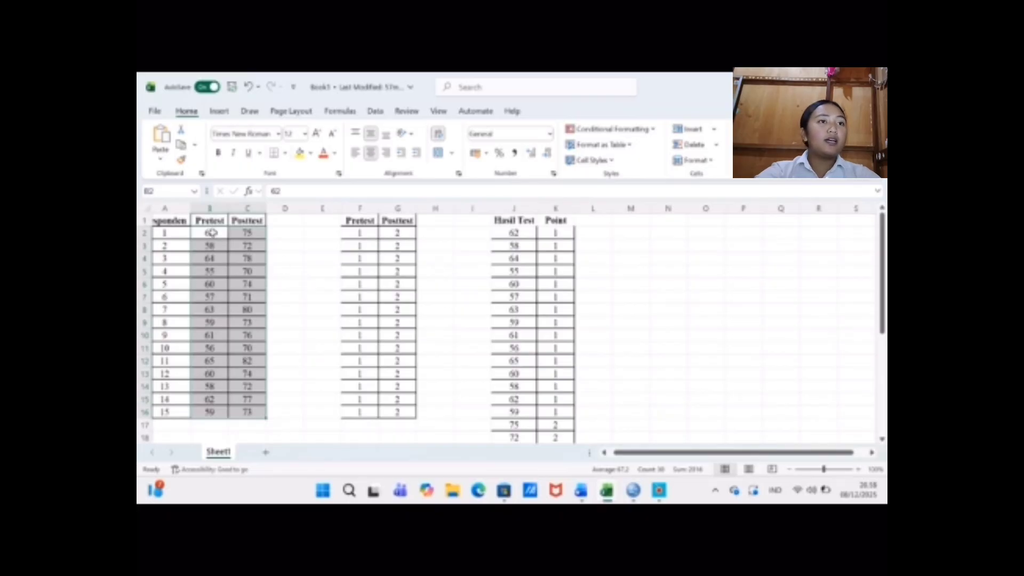
left_click(290, 261)
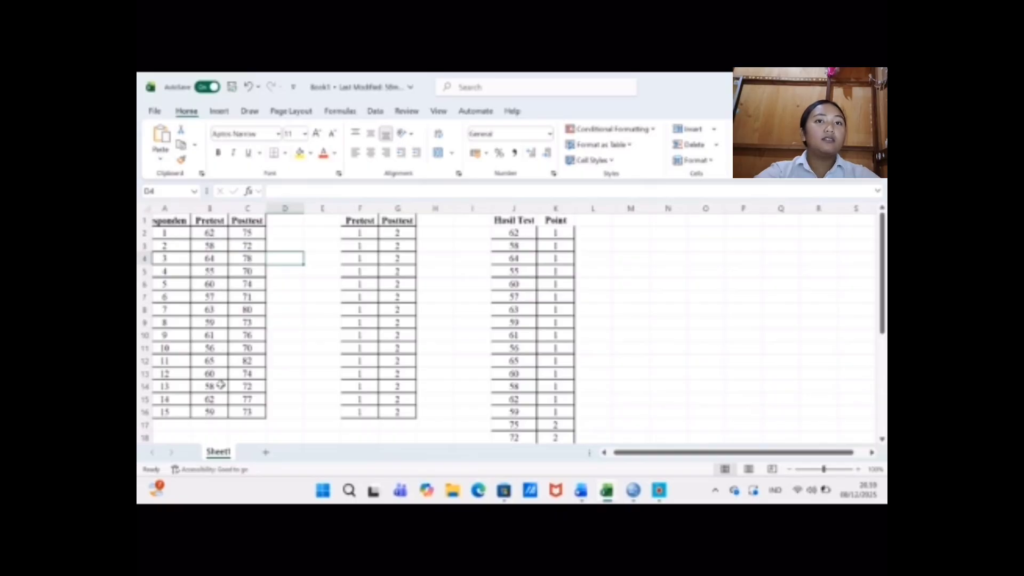
left_click_drag(210, 233, 227, 420)
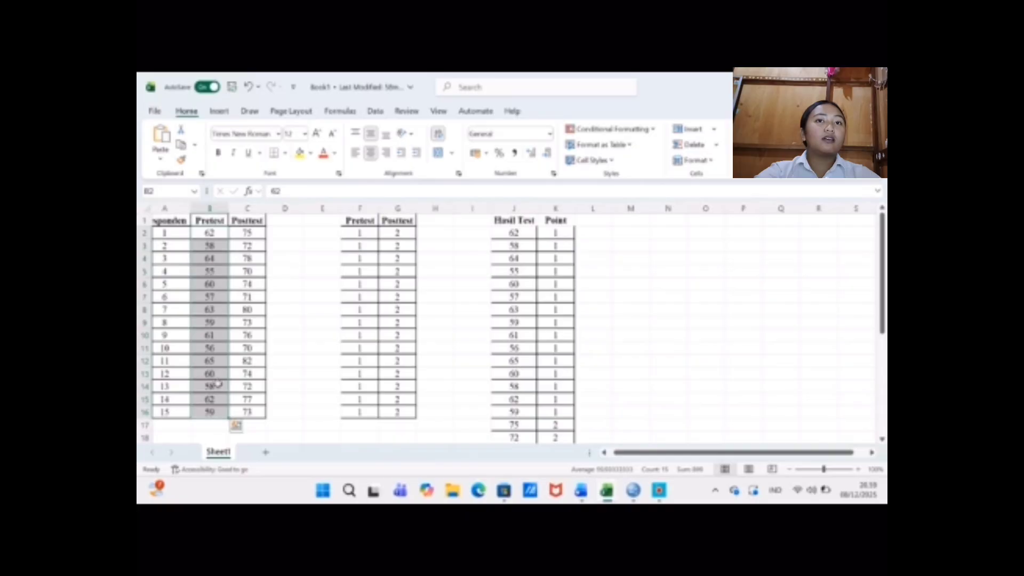
left_click(295, 336)
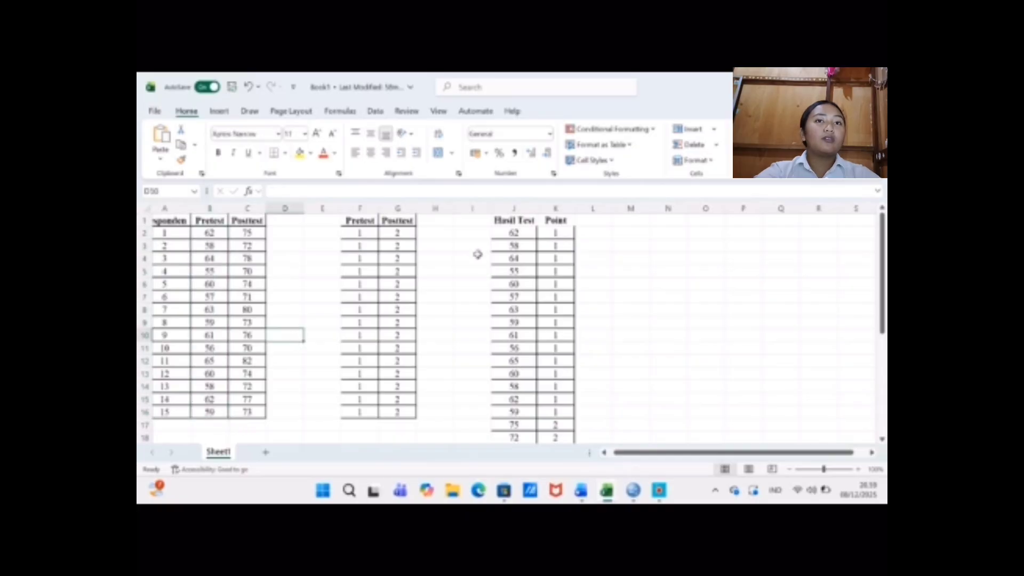
left_click(506, 234)
mouse_move(511, 239)
left_mouse_down()
mouse_move(508, 373)
mouse_move(503, 224)
left_mouse_up()
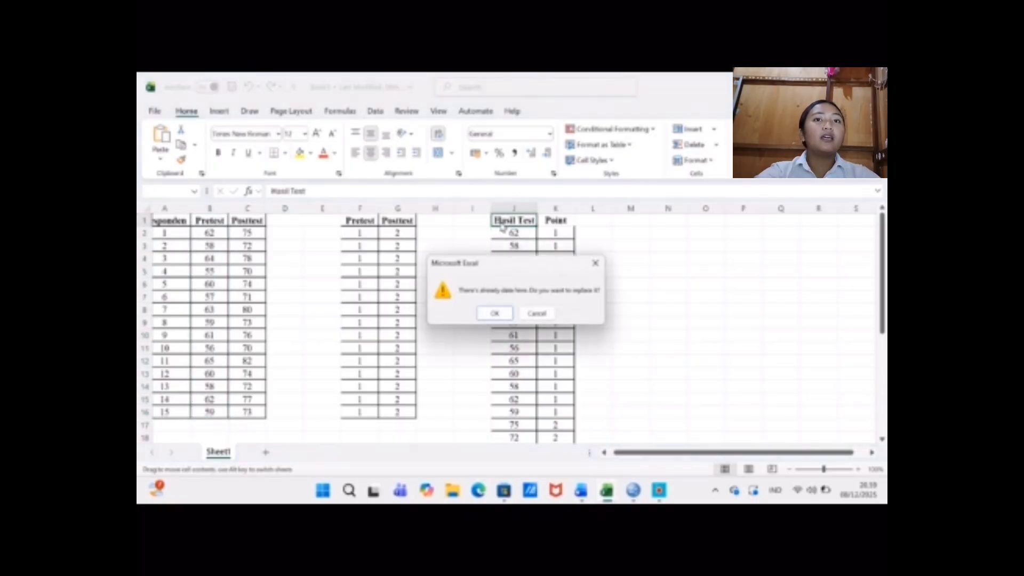
left_click(594, 264)
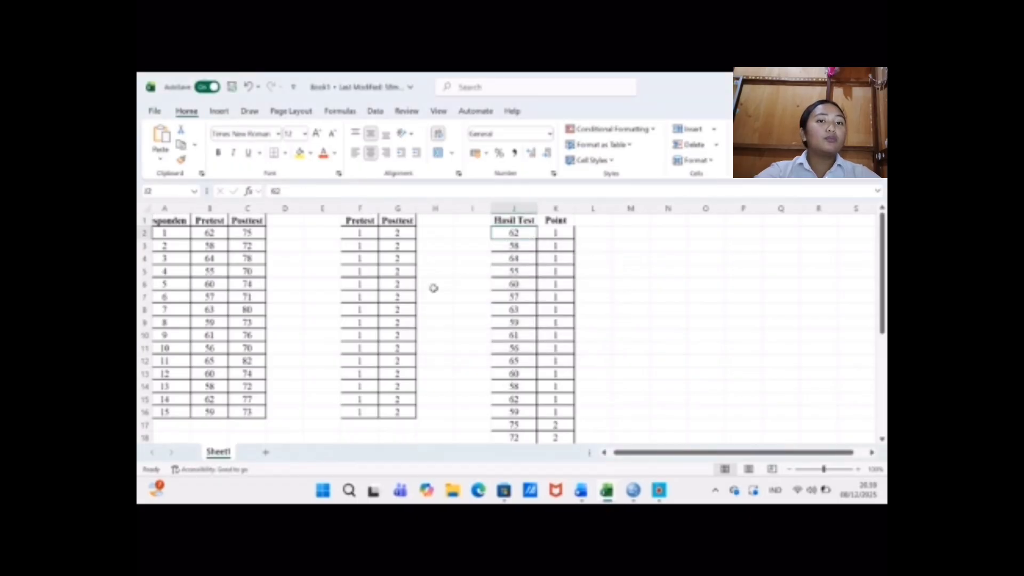
right_click(532, 388)
scroll(446, 353, "down", 3)
key("Escape")
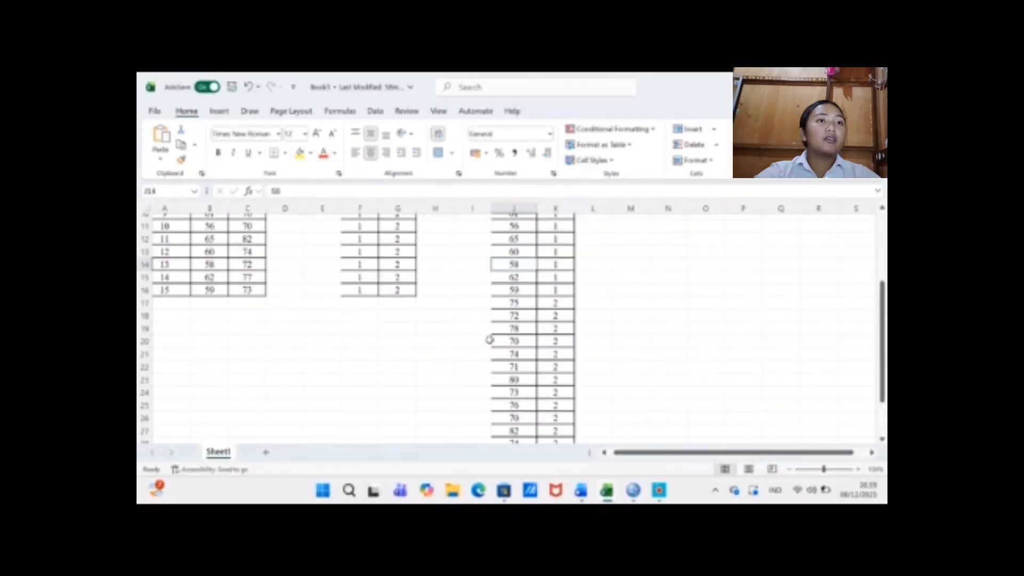
scroll(517, 320, "down", 2)
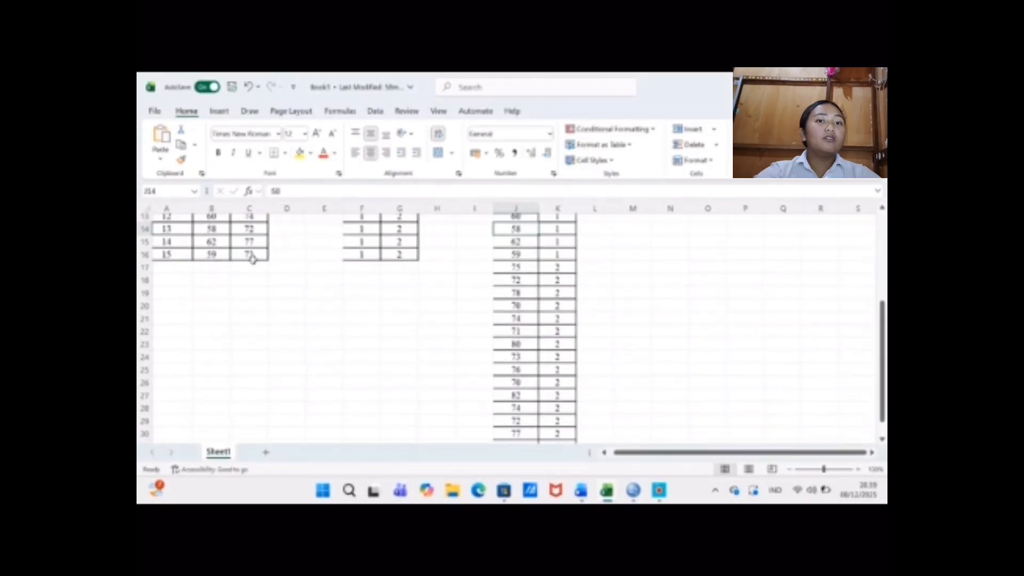
scroll(251, 256, "up", 4)
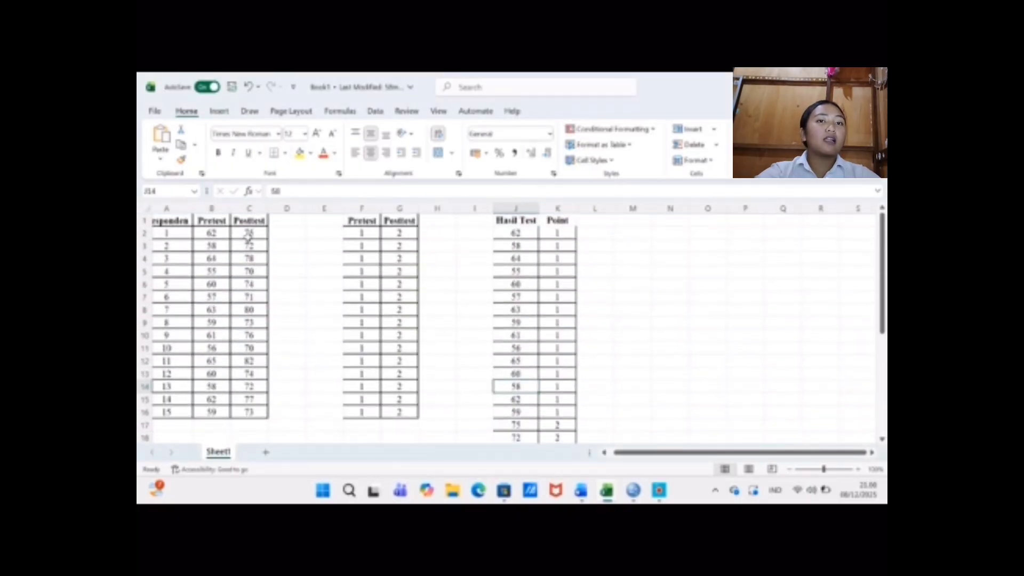
Review how the Pretest scores with code 1 and Posttest scores with code 2 are stacked under Hasil Test and Point.
scroll(520, 368, "down", 4)
scroll(522, 370, "down", 5)
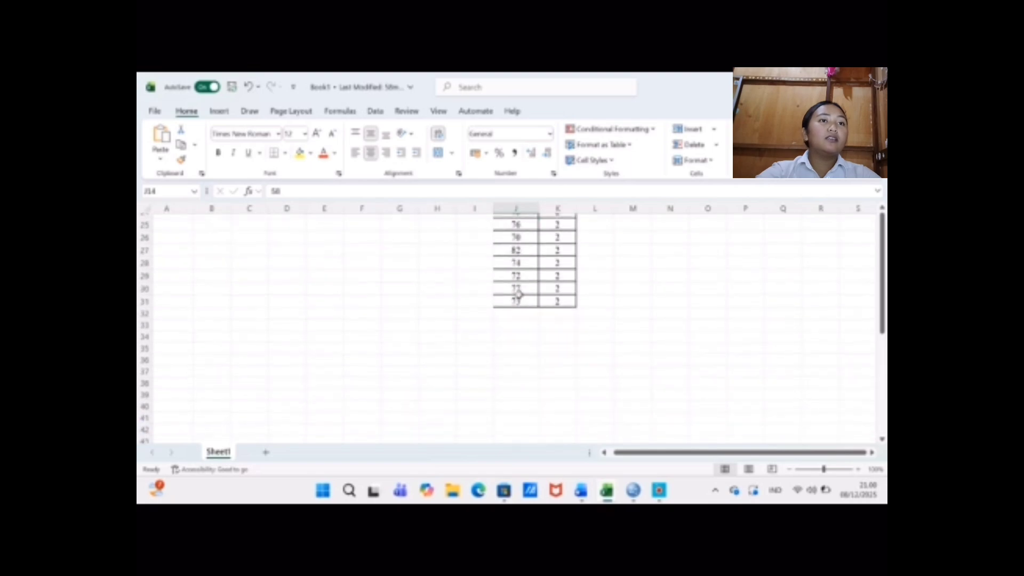
scroll(519, 291, "up", 7)
scroll(518, 293, "down", 1)
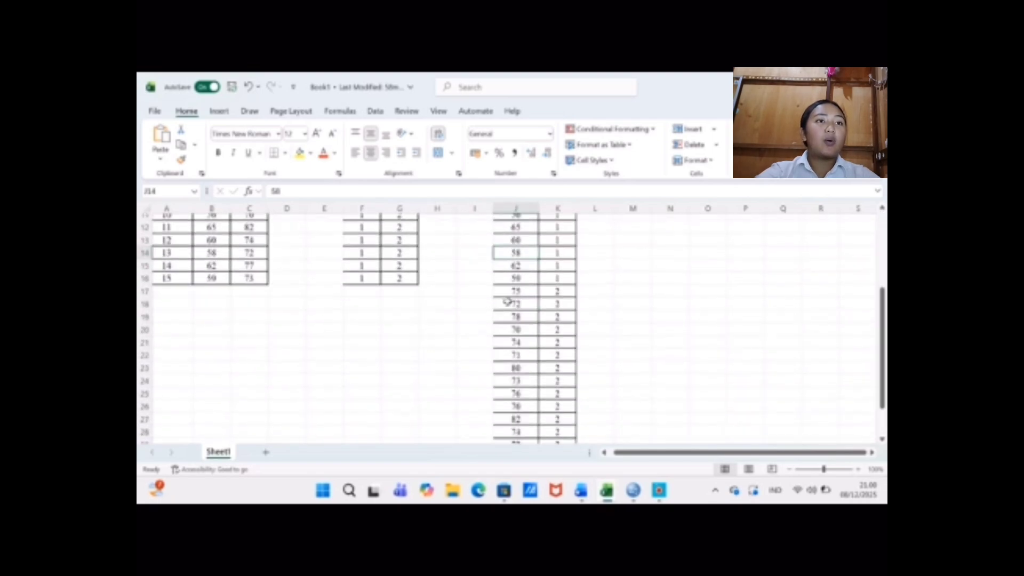
scroll(515, 427, "down", 1)
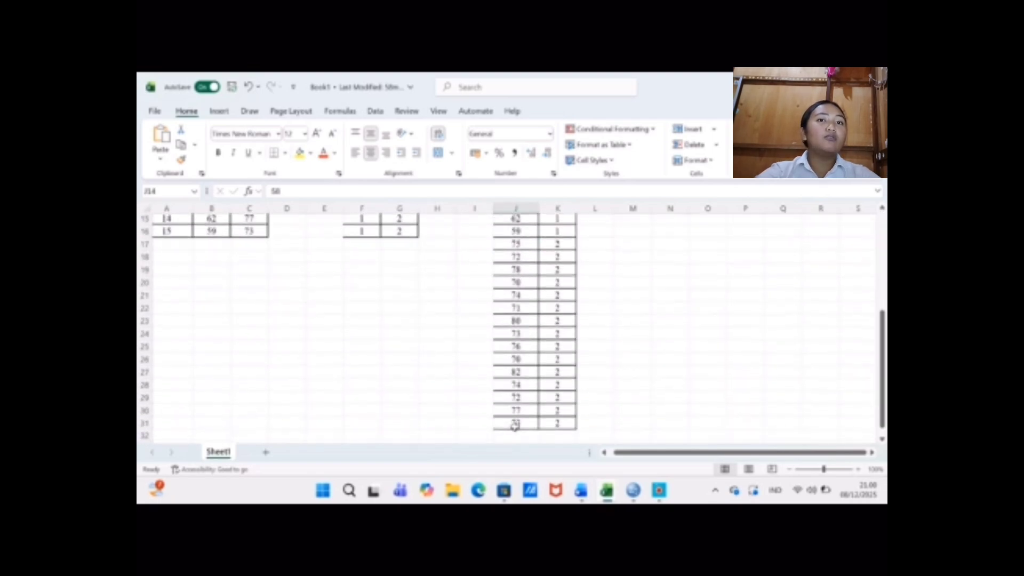
scroll(534, 267, "up", 4)
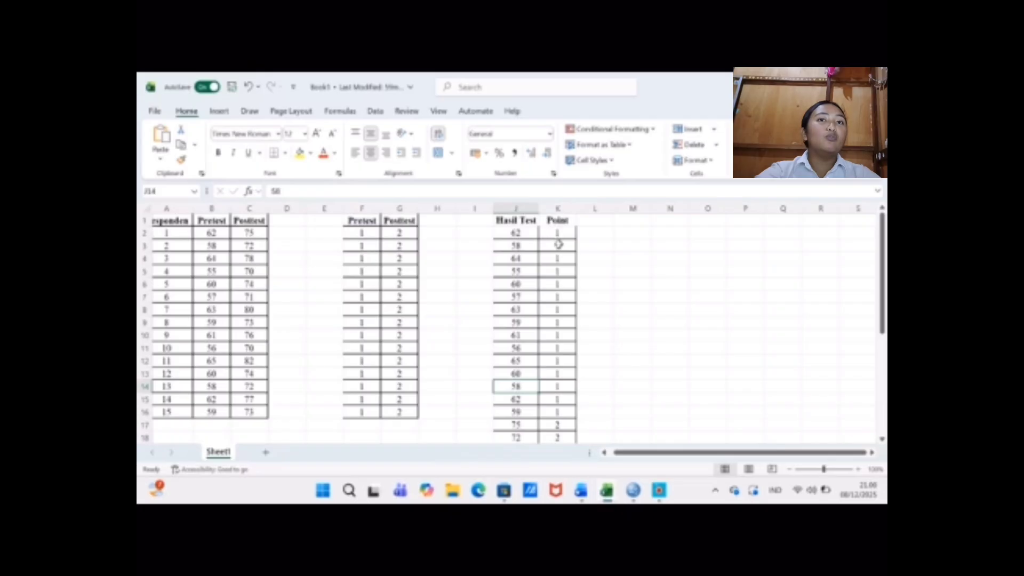
scroll(557, 403, "down", 1)
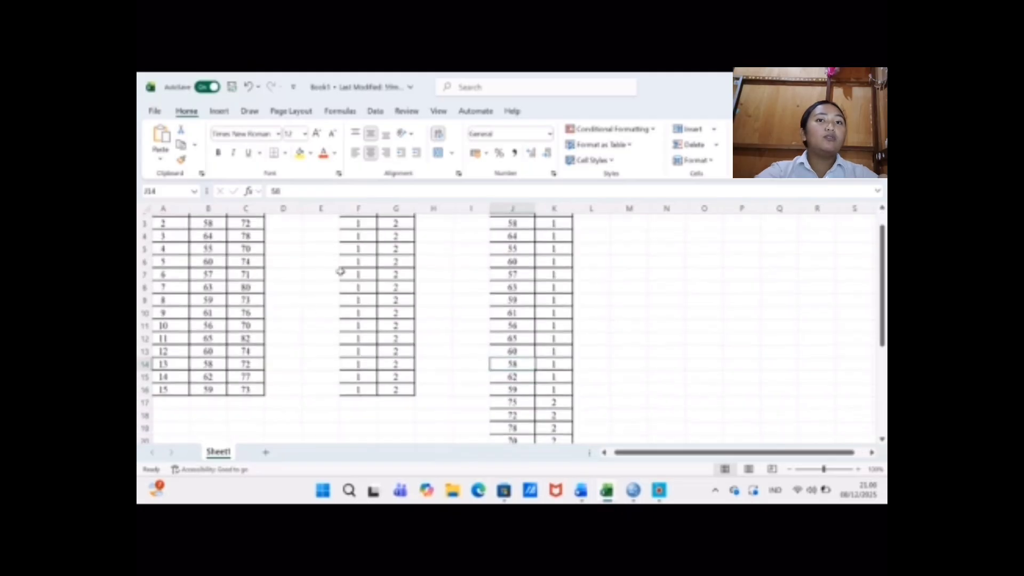
scroll(400, 231, "up", 1)
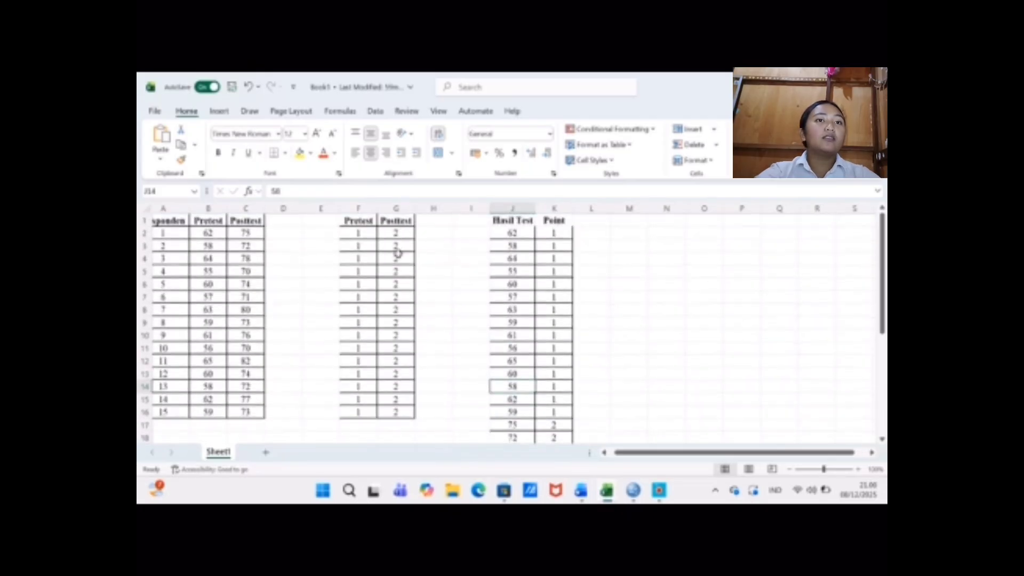
scroll(559, 337, "down", 3)
scroll(559, 337, "down", 1)
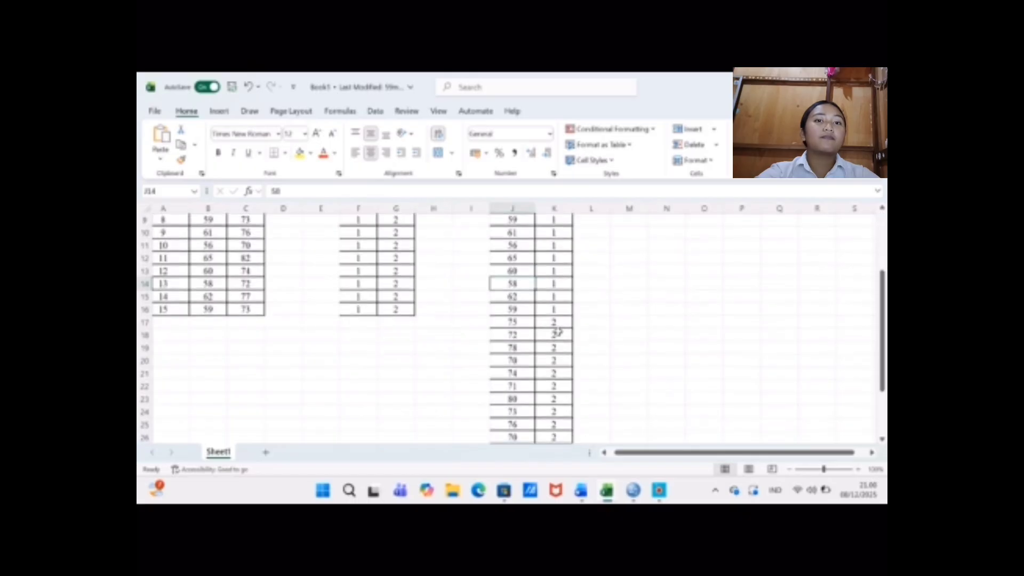
scroll(556, 441, "down", 4)
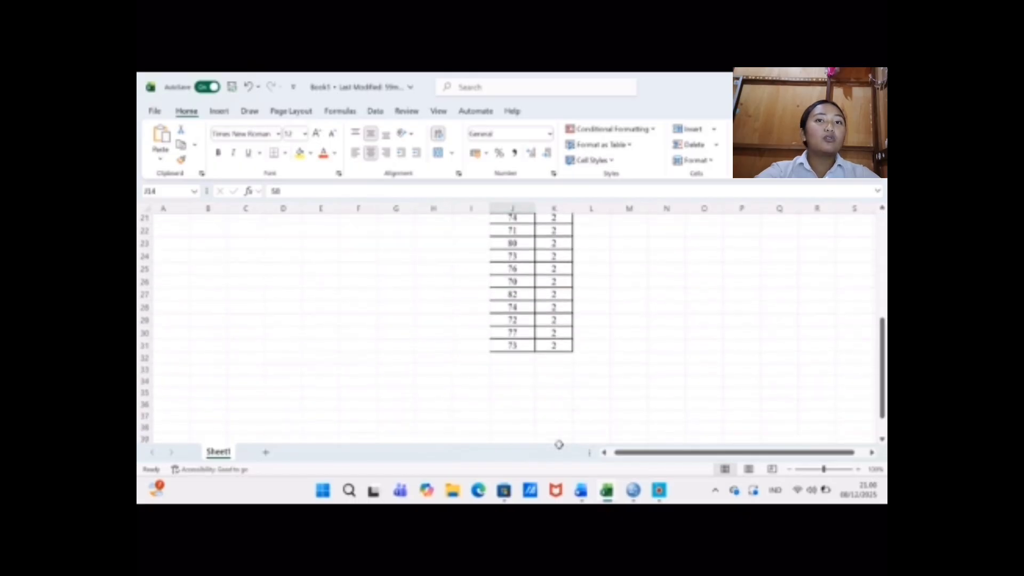
scroll(557, 444, "up", 8)
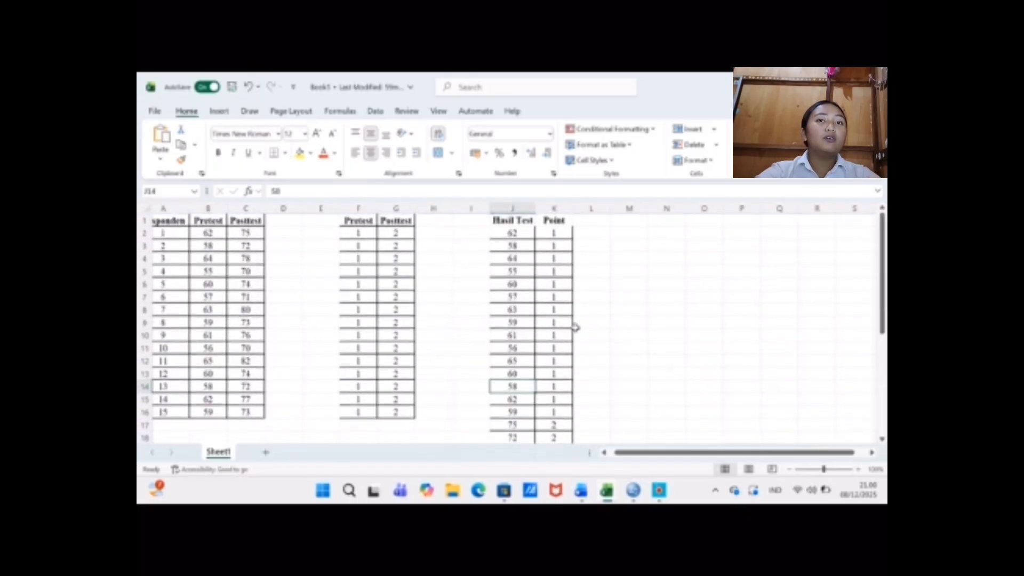
scroll(575, 328, "down", 5)
scroll(576, 328, "up", 6)
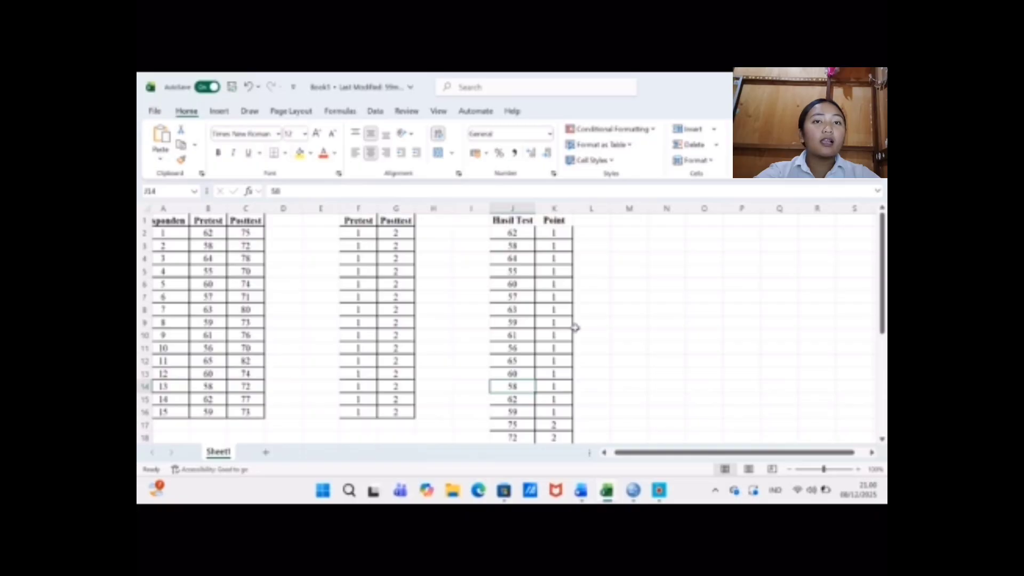
Copy the Hasil Test and Point values in J2:K31 and paste them into the empty SPSS dataset Untitled3.
left_click(509, 238)
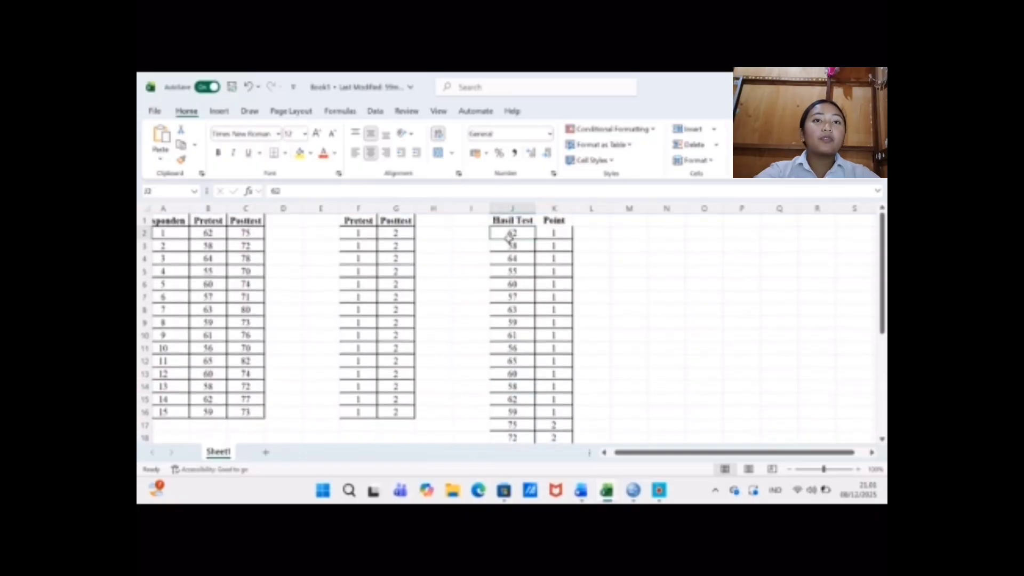
left_click_drag(554, 236, 555, 364)
key("ctrl+c")
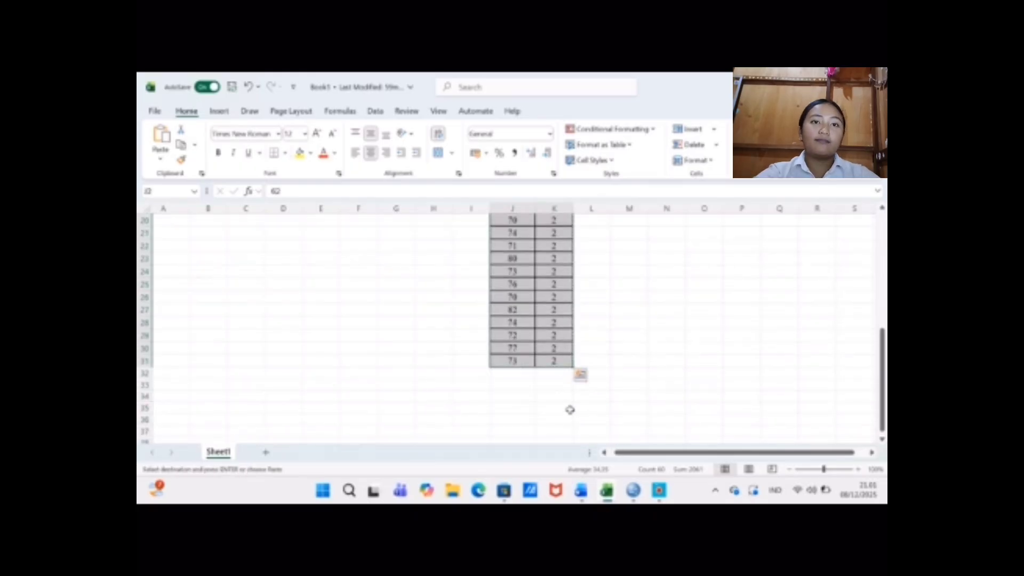
mouse_move(635, 494)
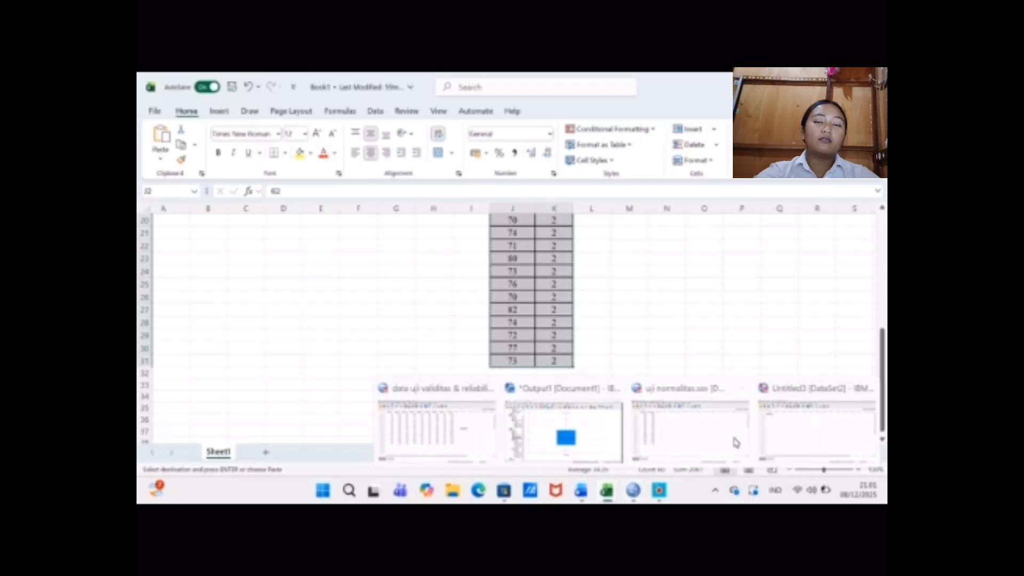
left_click(747, 435)
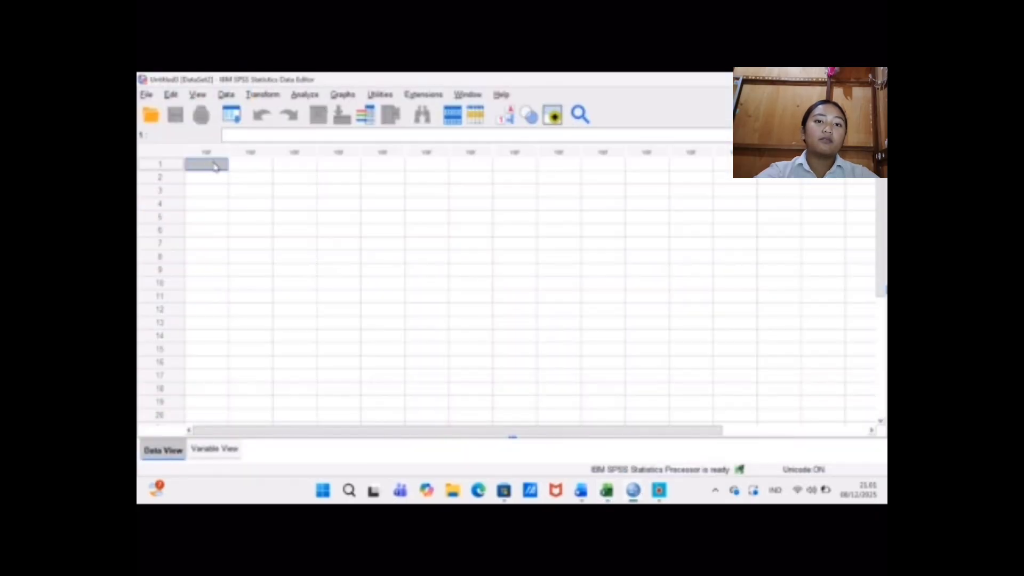
key("ctrl+v")
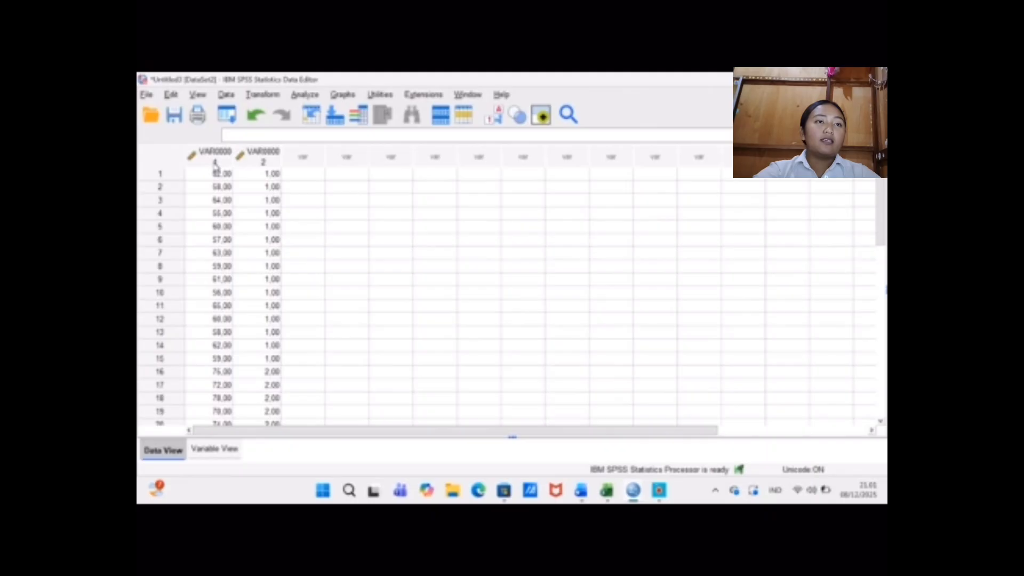
scroll(215, 164, "down", 6)
scroll(215, 164, "up", 6)
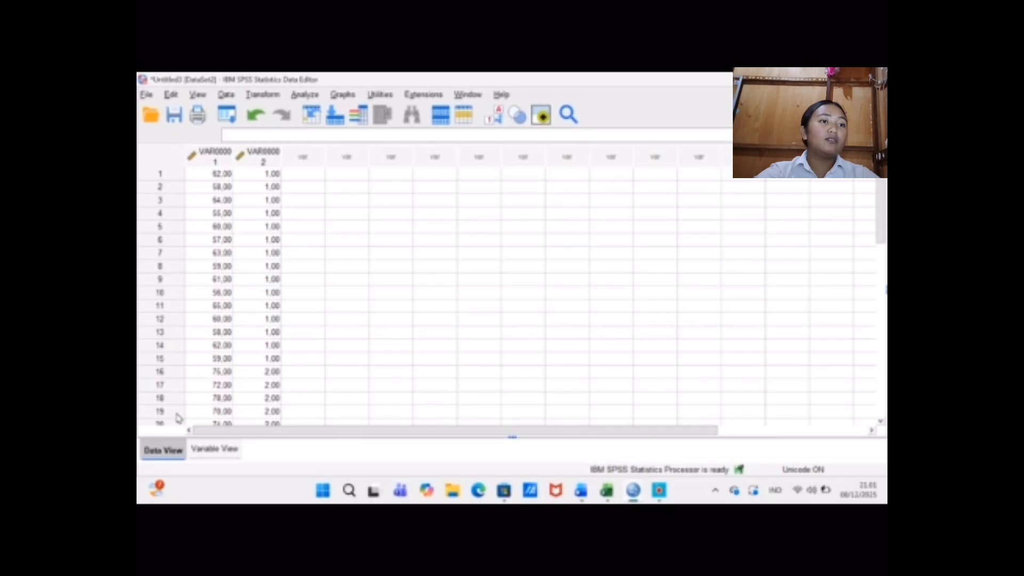
Check the headings of the stacked columns in the Excel workbook Book1 against the two pasted variables in the SPSS dataset Untitled3.
left_click(216, 449)
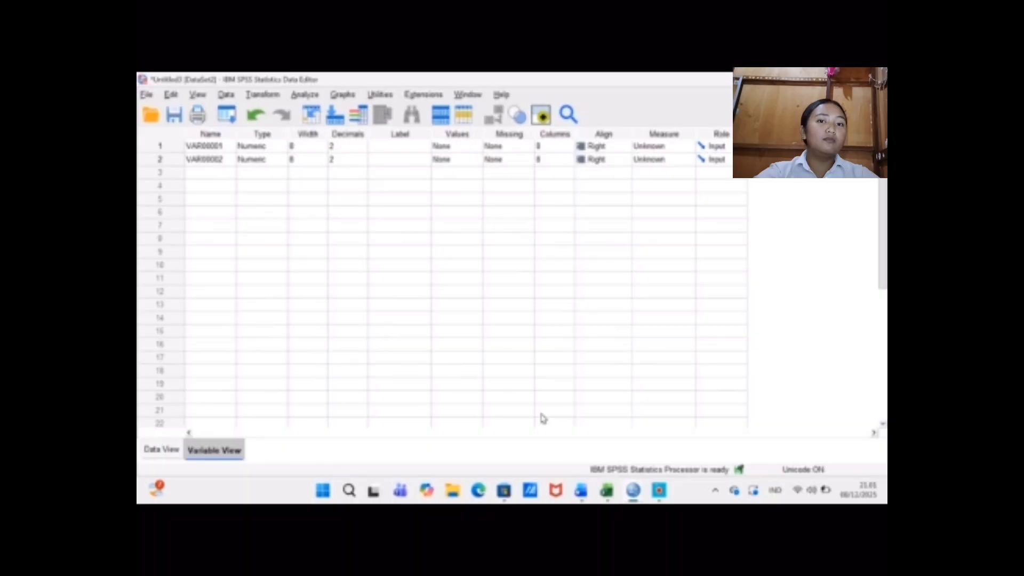
mouse_move(608, 494)
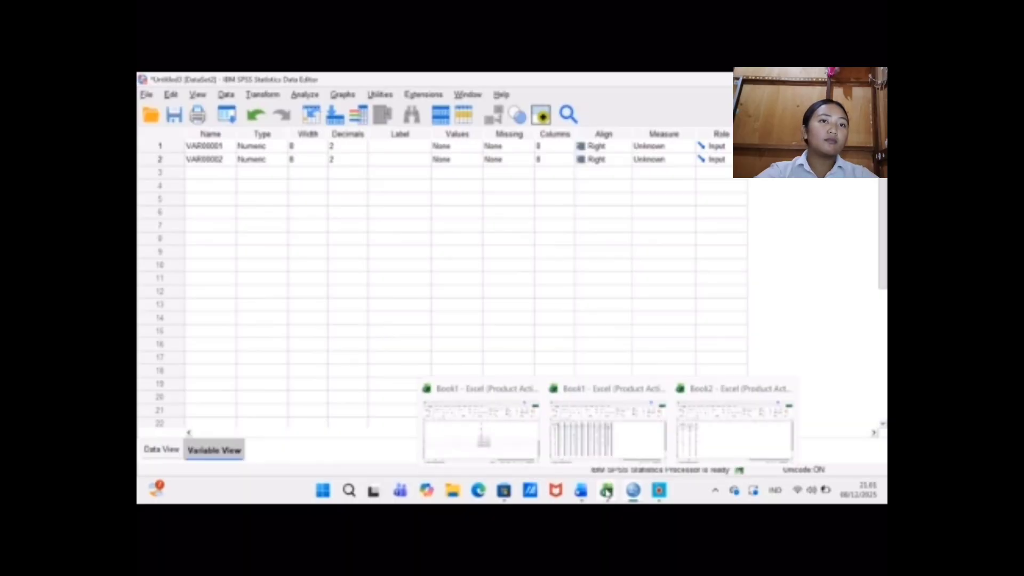
left_click(528, 437)
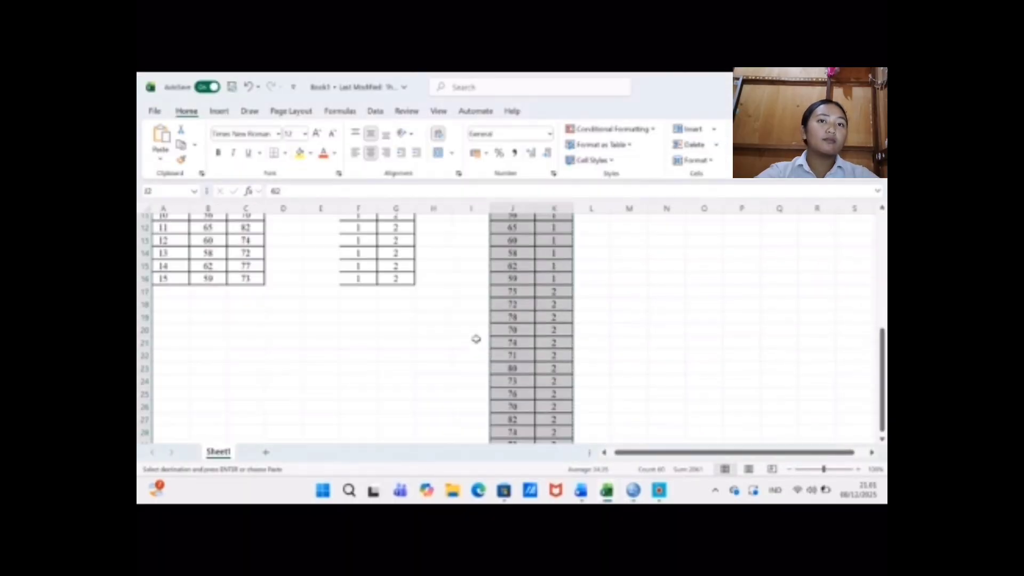
scroll(475, 338, "up", 4)
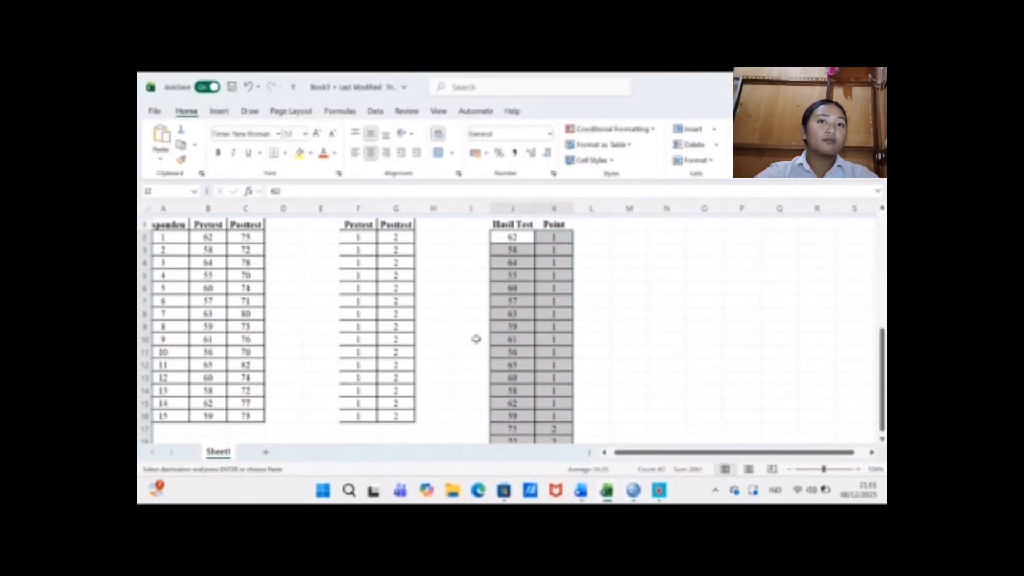
left_click(631, 496)
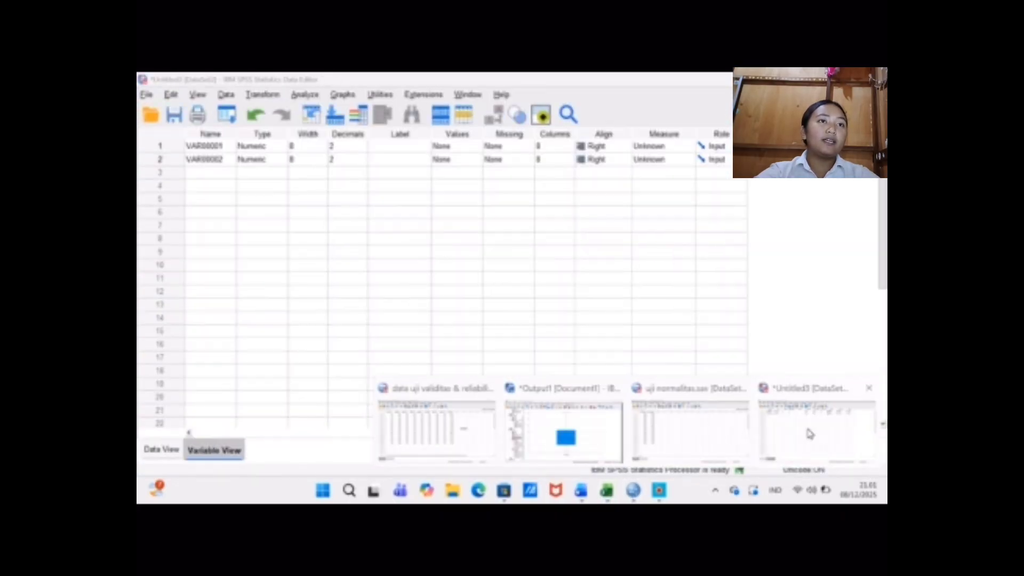
left_click(802, 431)
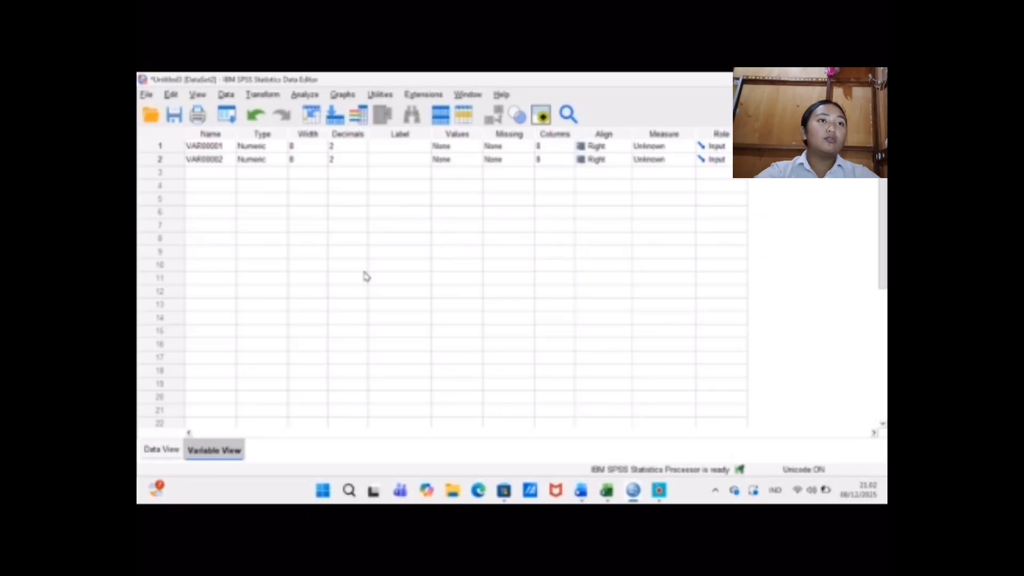
left_click(161, 456)
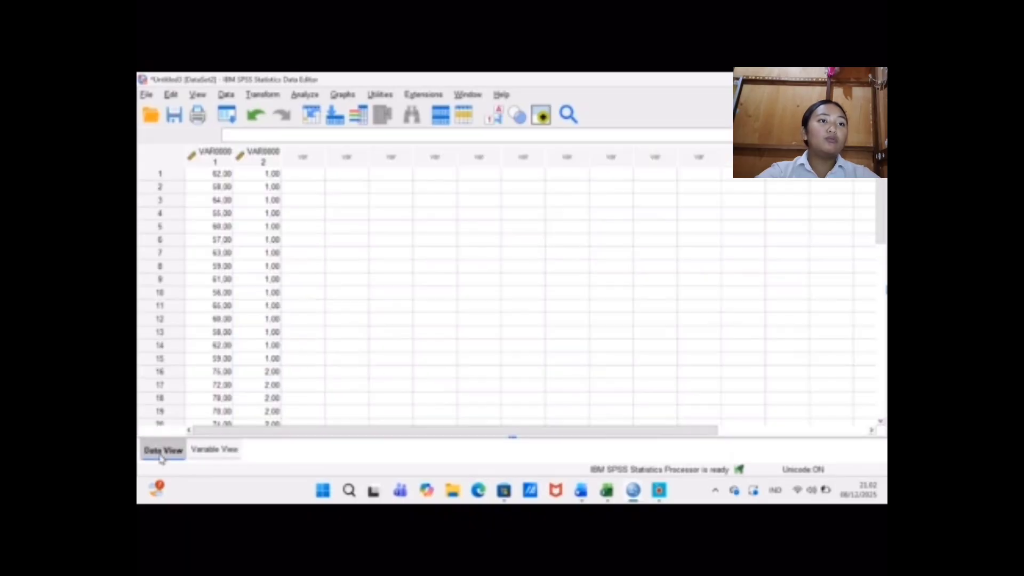
left_click(200, 450)
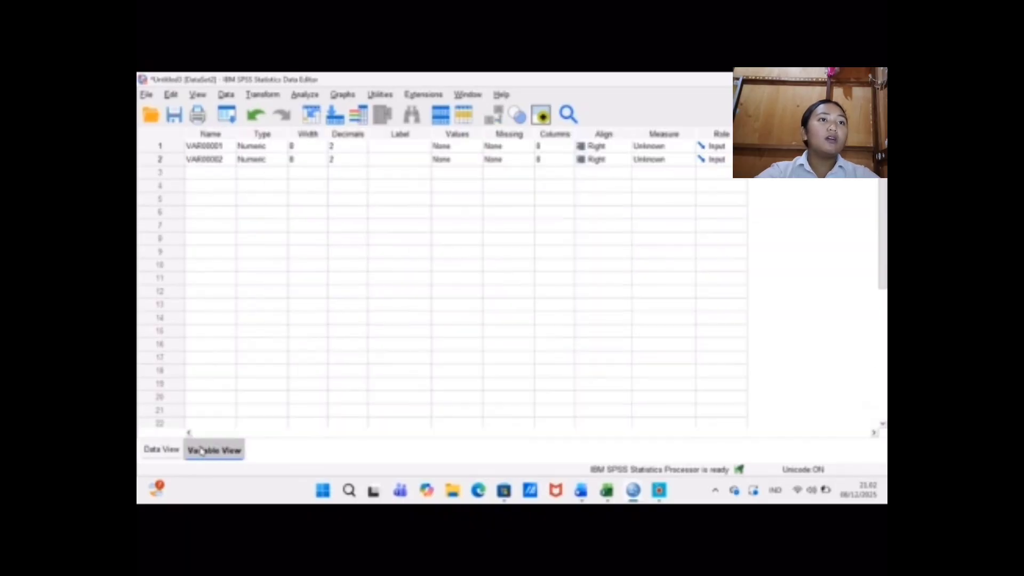
Rename the first pasted variable as Hasil and the second as Point.
left_click(206, 146)
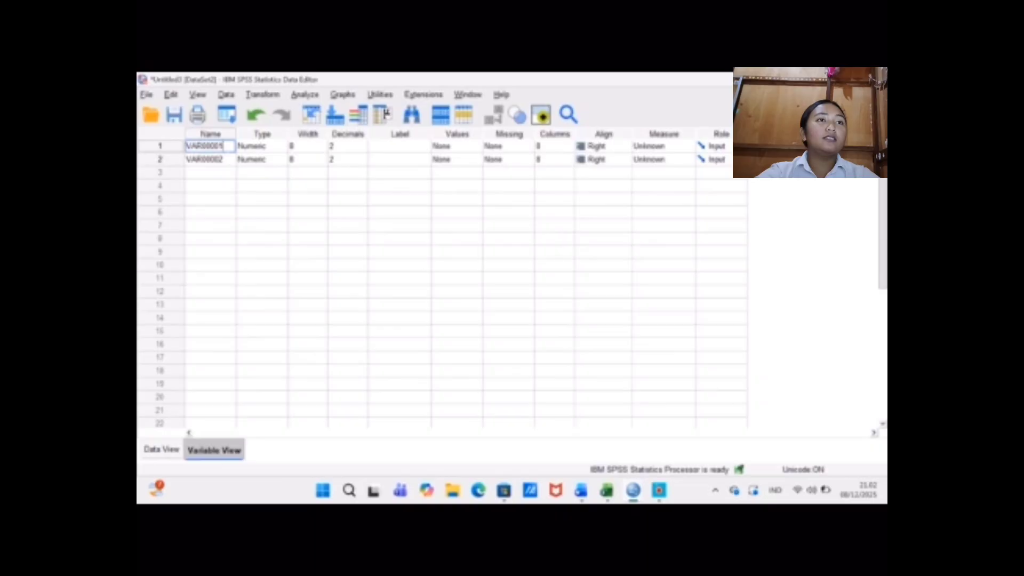
left_click_drag(224, 146, 187, 148)
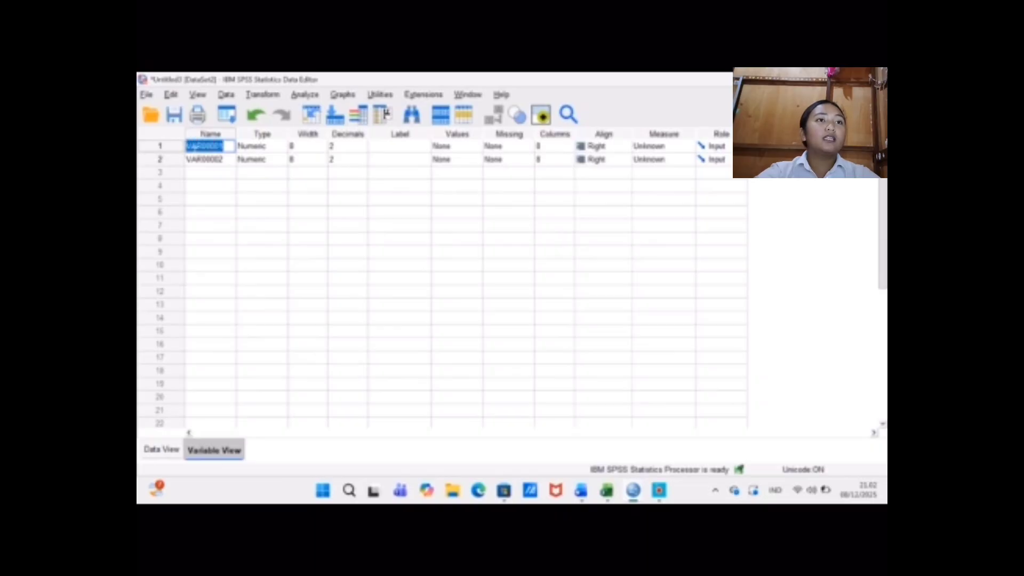
type("Hasil")
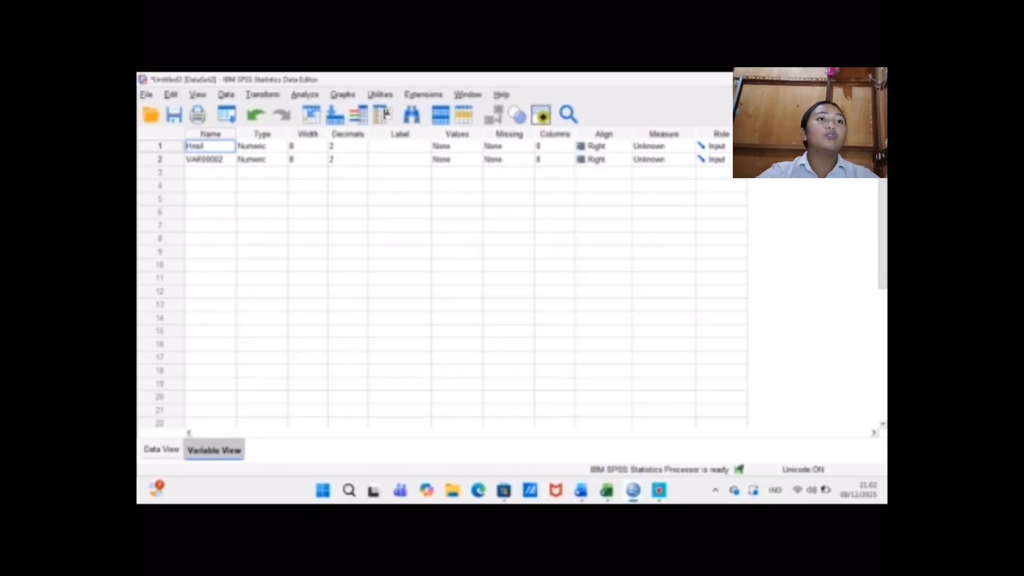
left_click(202, 159)
double_click(203, 159)
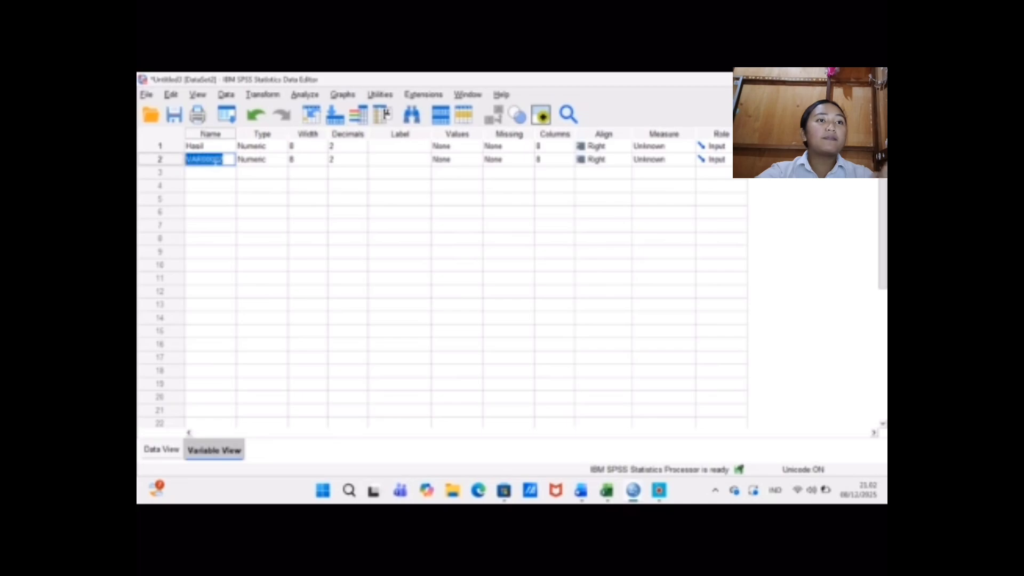
type("H")
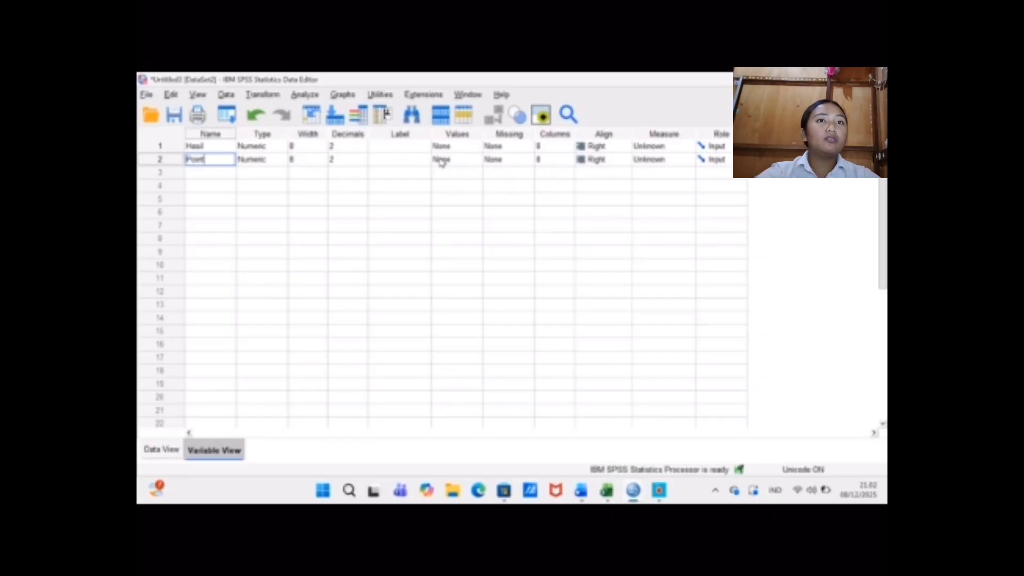
Define value labels for the Point variable, with 1 as pretest and 2 as posttest.
left_click(453, 159)
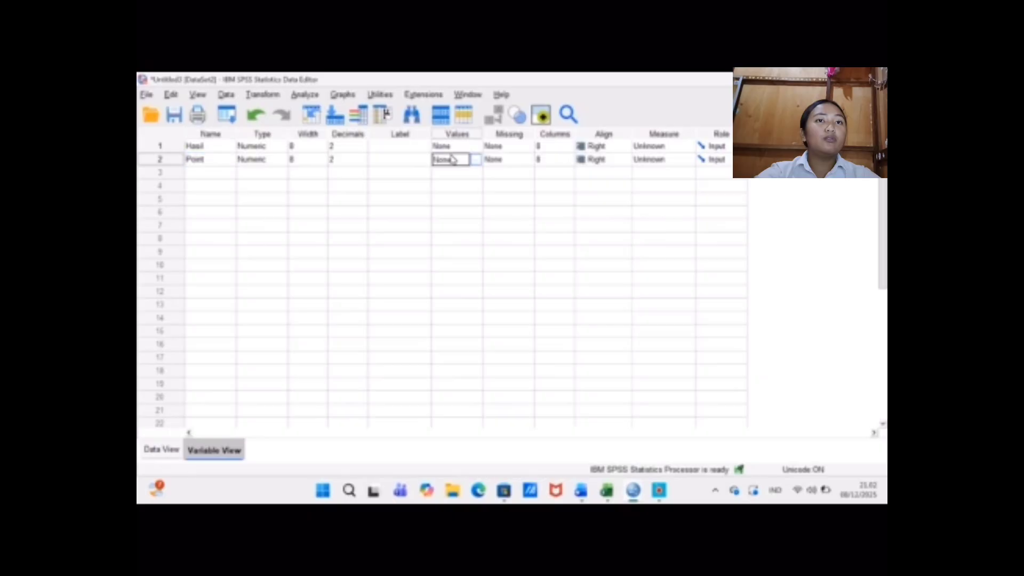
left_click(475, 160)
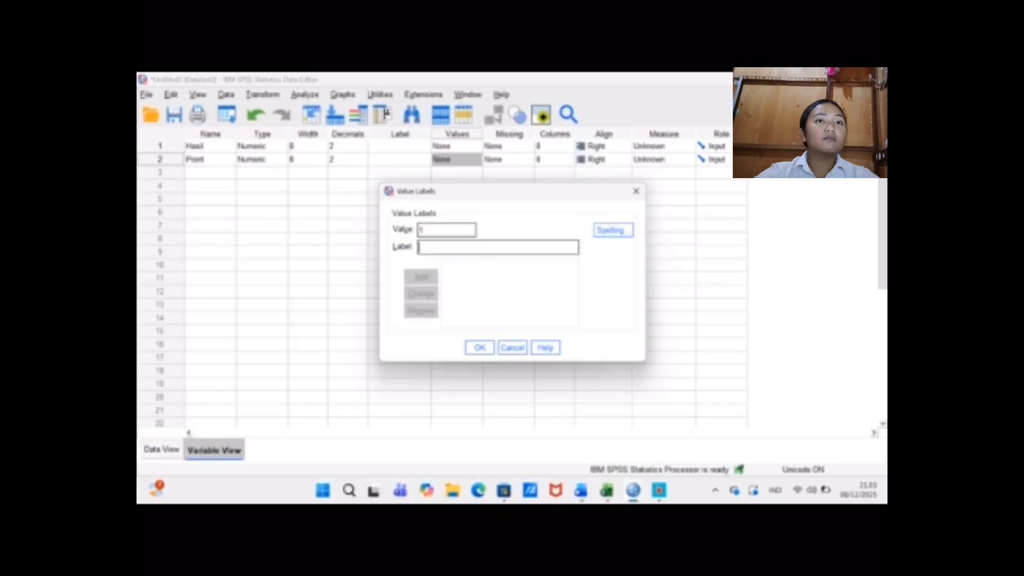
type("a")
type("retes")
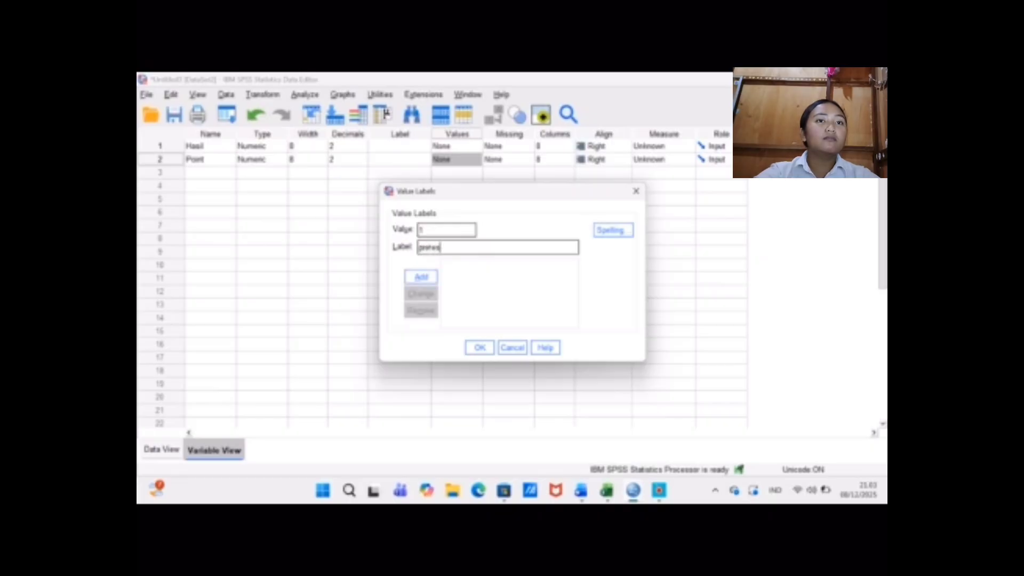
type("t")
left_click(423, 277)
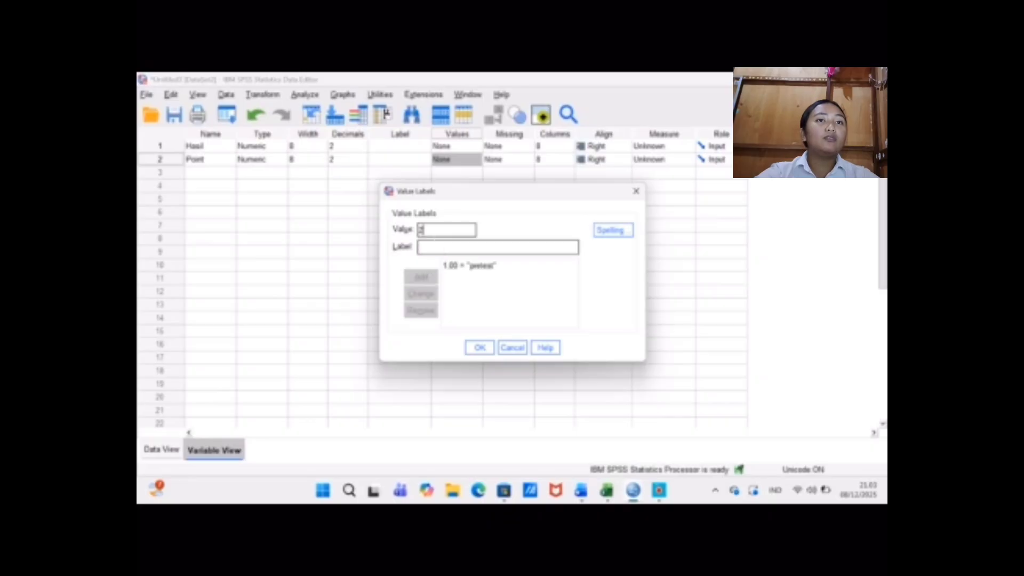
key("Tab")
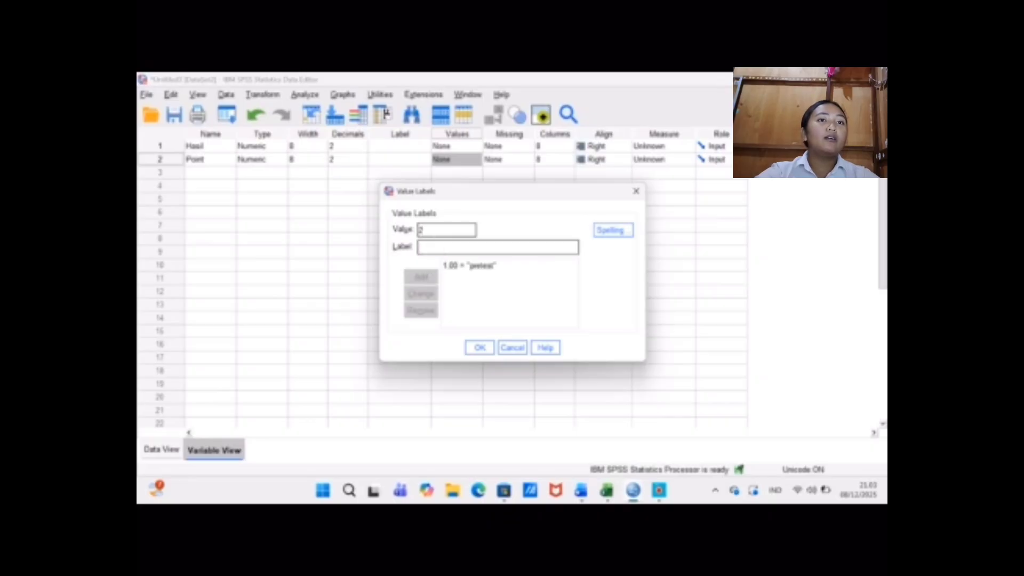
type("p")
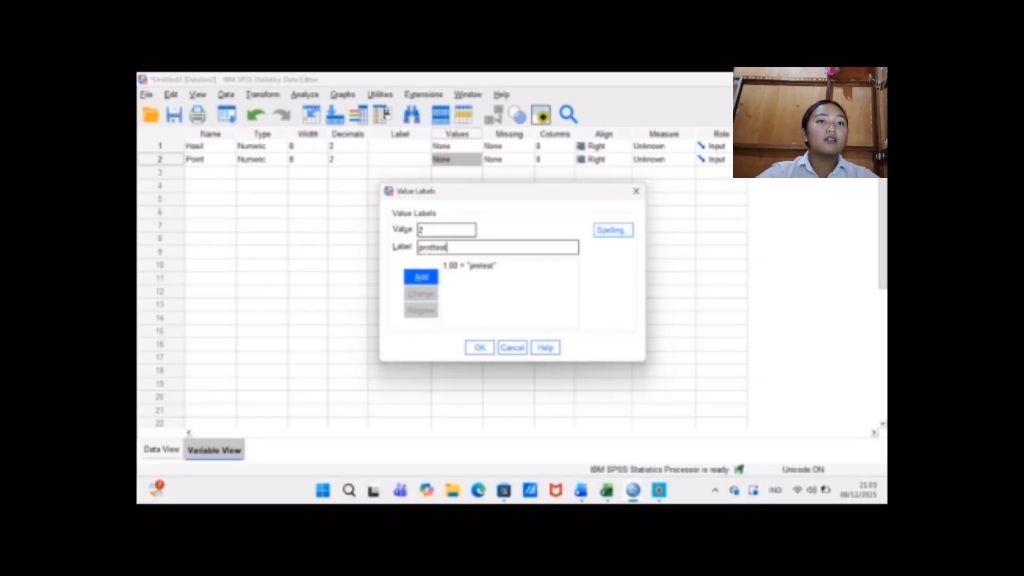
type("osttest")
left_click(423, 277)
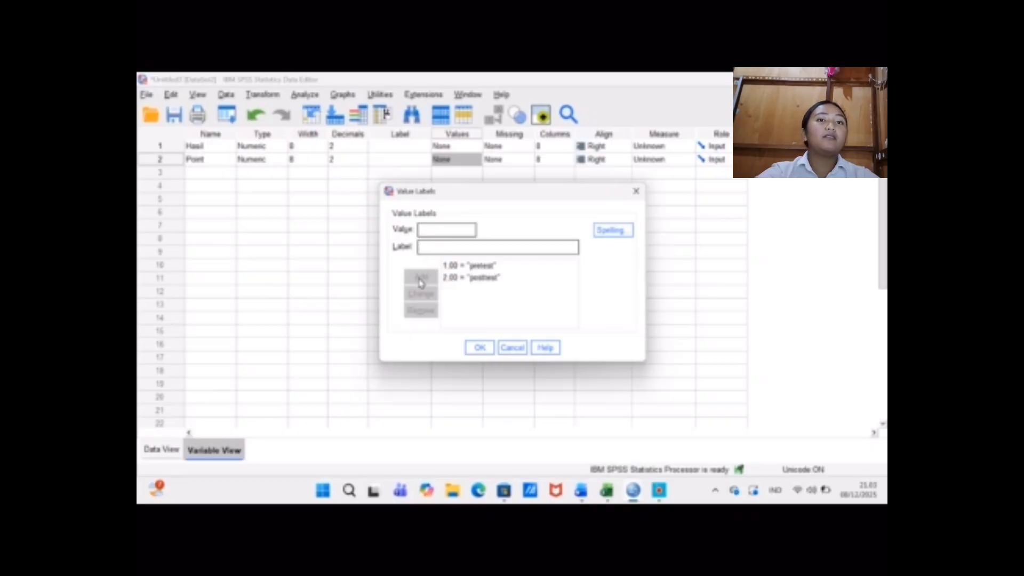
left_click(479, 348)
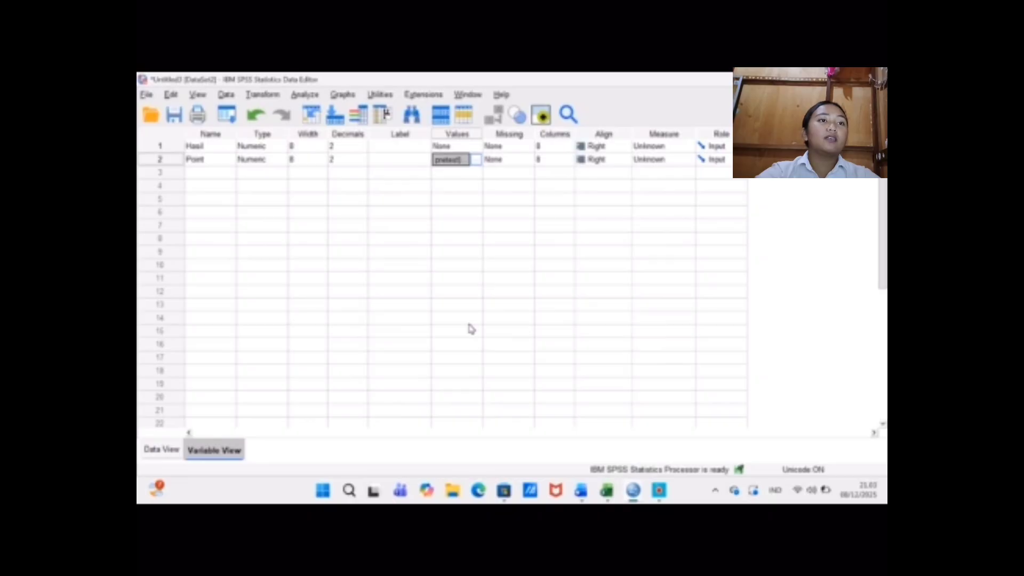
Set up a One-Way ANOVA with Hasil as the dependent variable and Point as the factor.
left_click(164, 450)
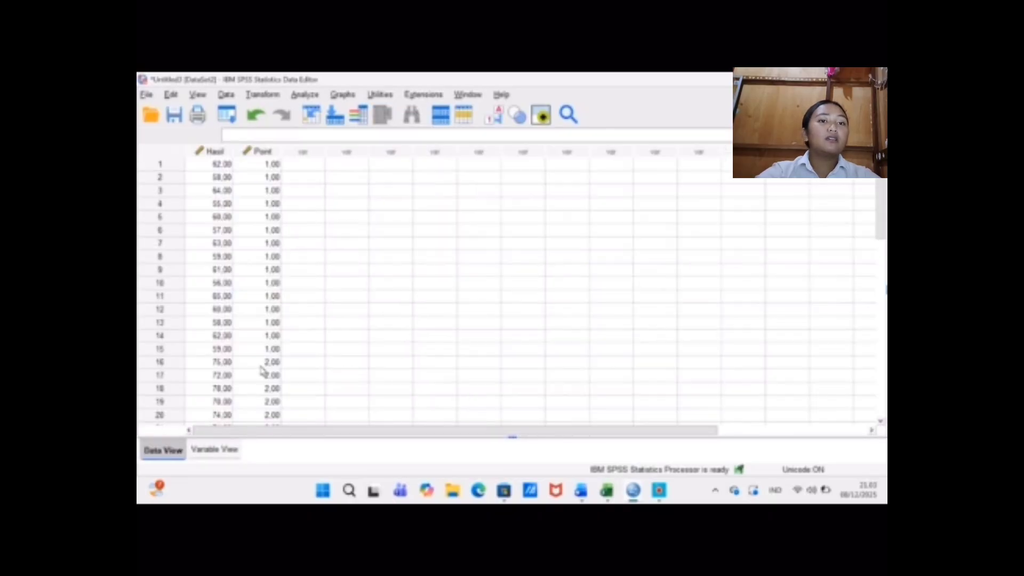
left_click(303, 95)
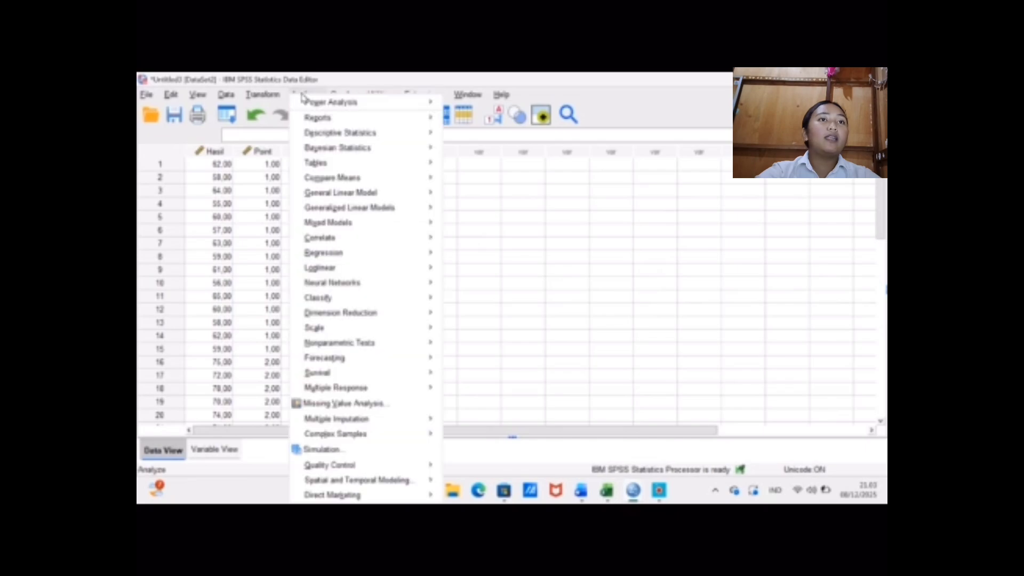
mouse_move(322, 179)
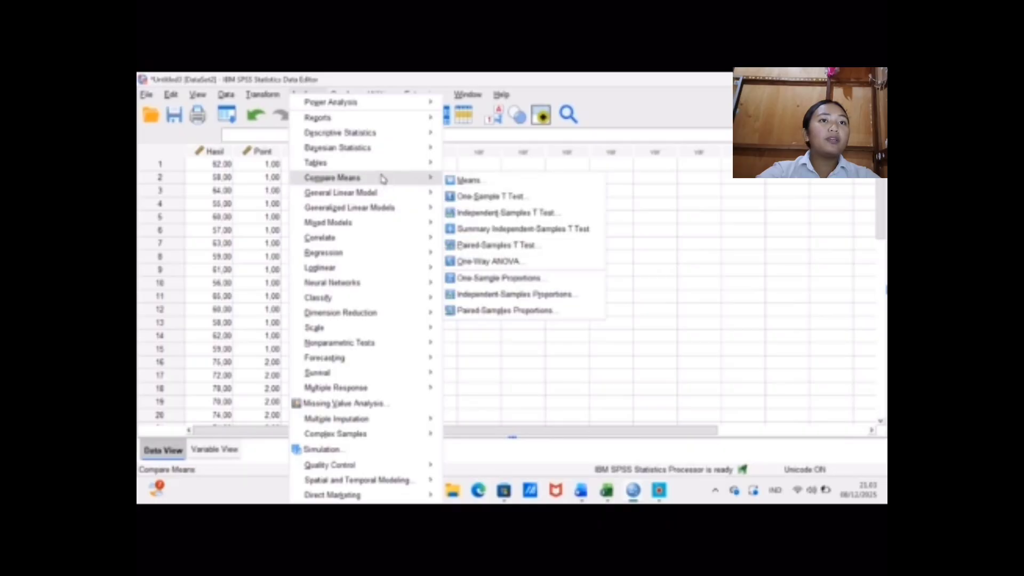
left_click(483, 261)
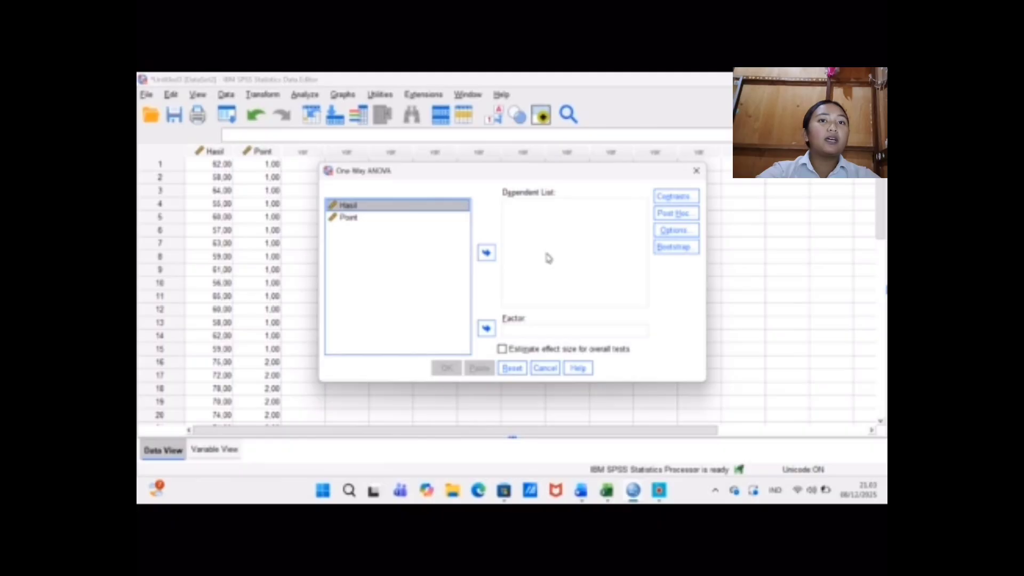
left_click(487, 253)
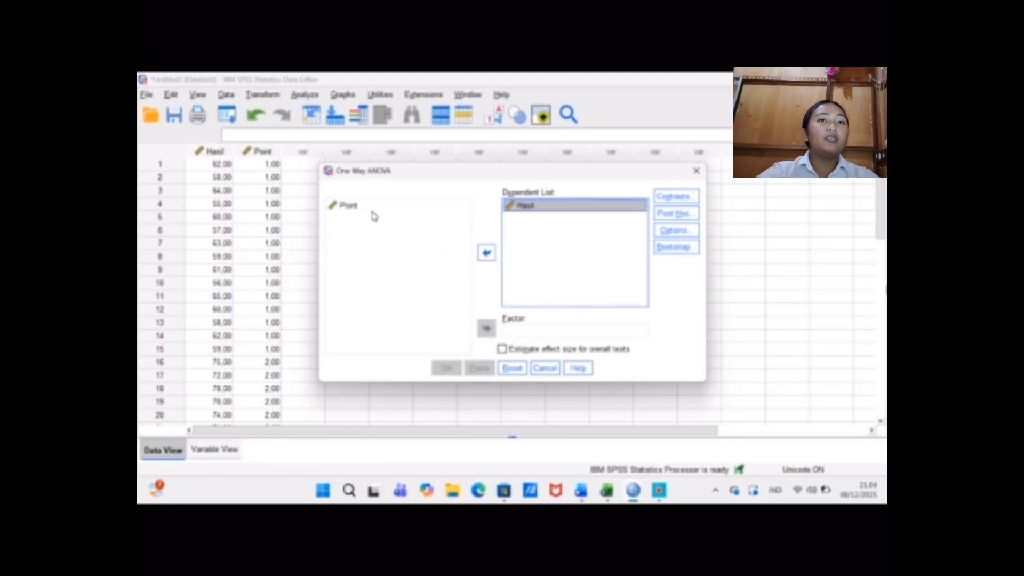
left_click(345, 207)
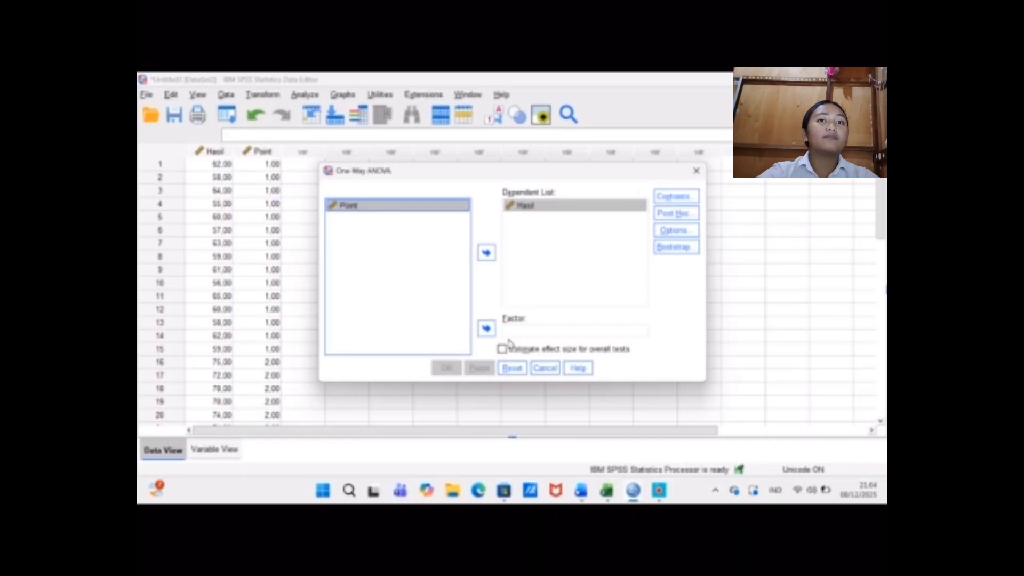
left_click(486, 329)
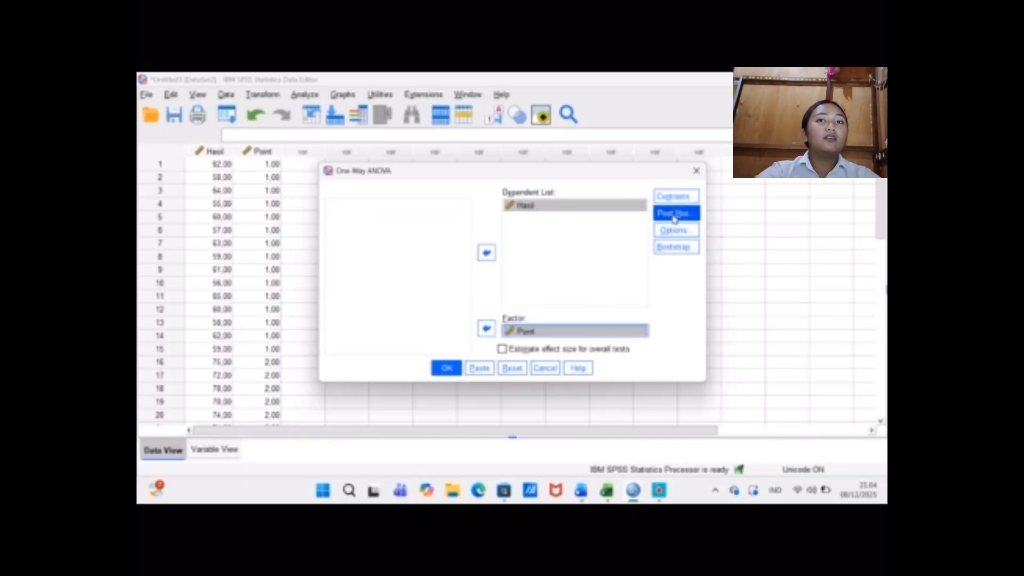
Include the homogeneity of variance test in the One-Way ANOVA and run the analysis.
left_click(673, 233)
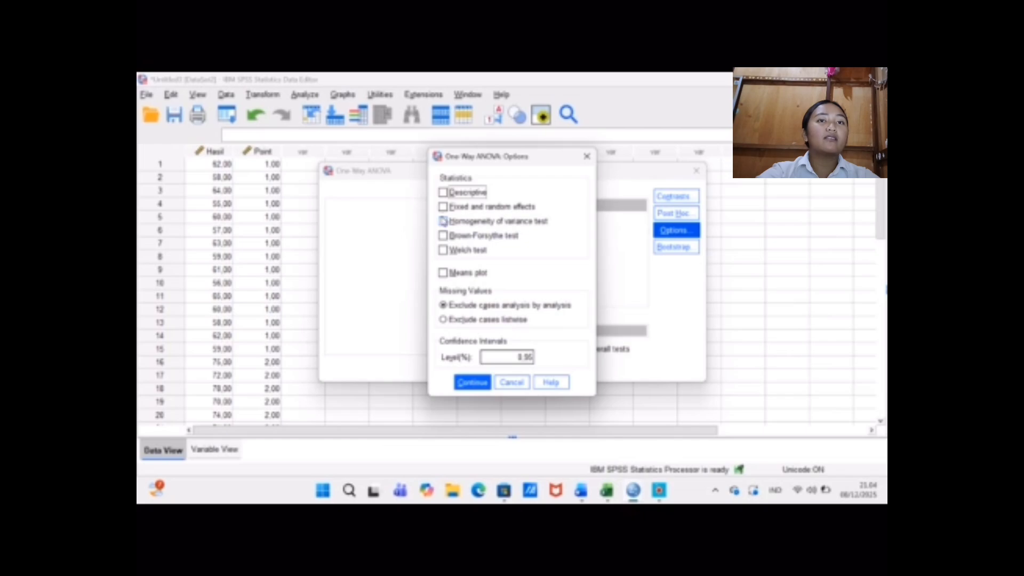
left_click(444, 222)
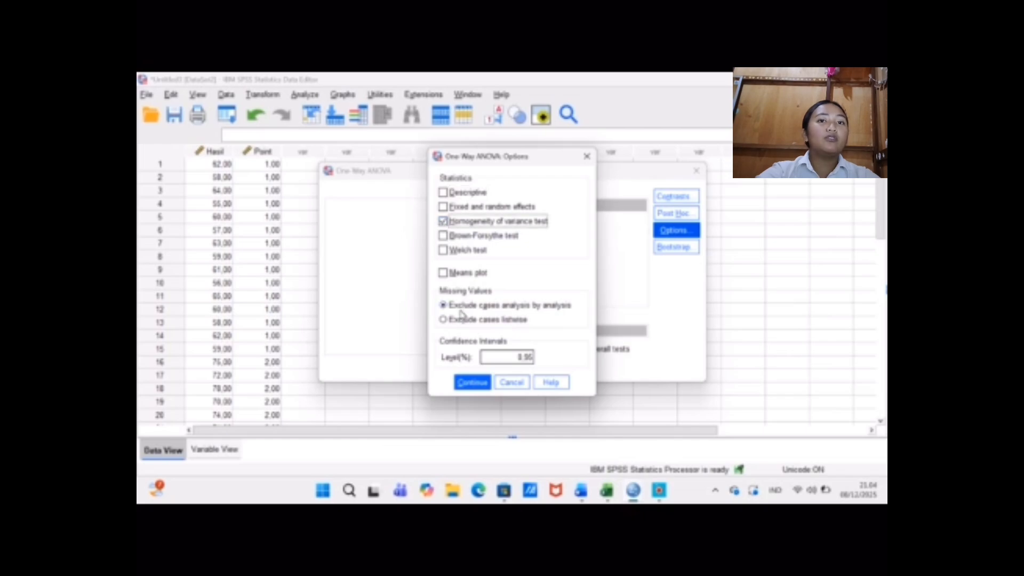
left_click(472, 382)
left_click(451, 373)
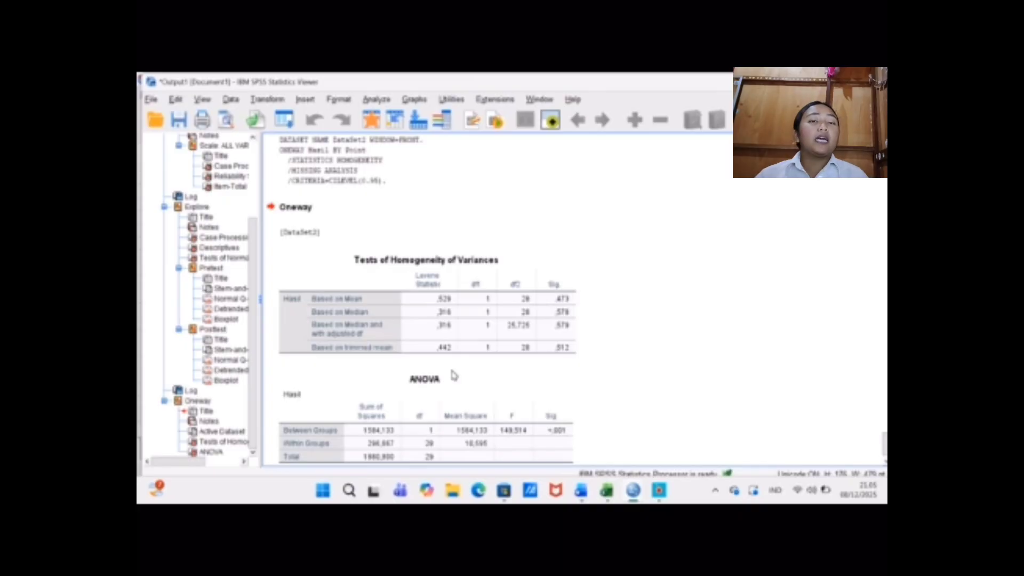
left_click(525, 316)
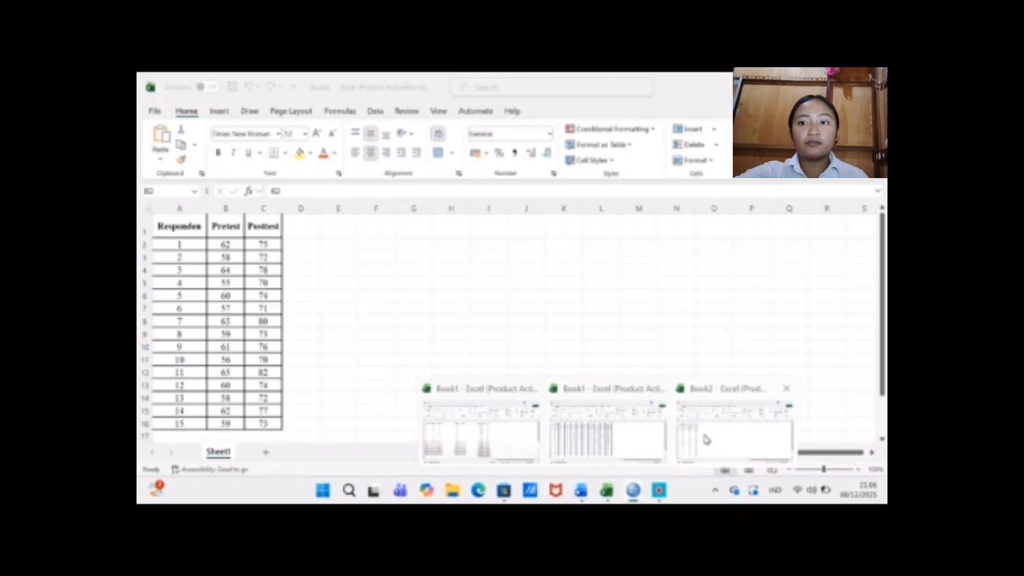
Copy the Pretest and Posttest scores in B2:C16 of the Excel workbook Book2 into the empty SPSS dataset Untitled4.
left_click(706, 437)
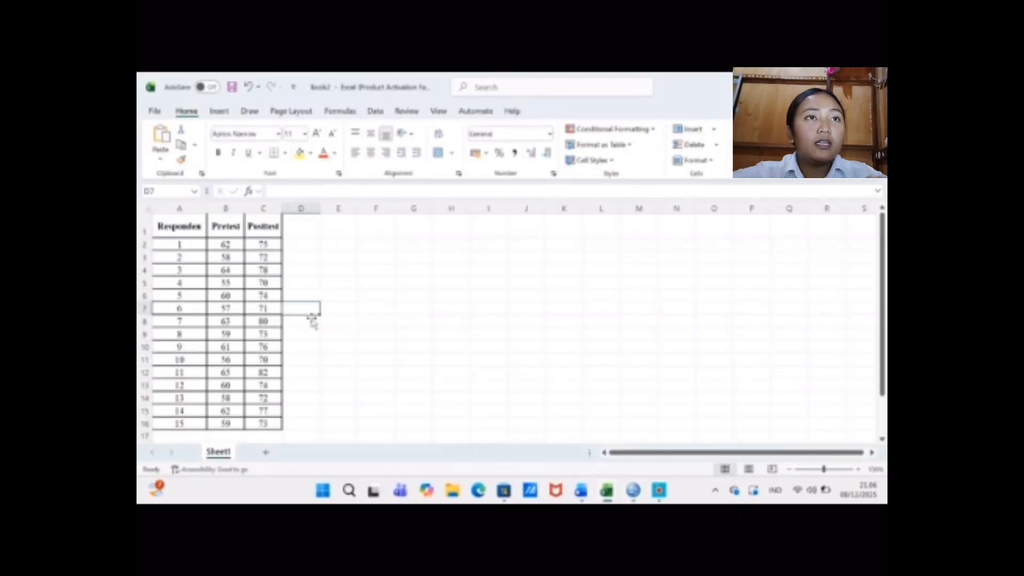
left_click(225, 245)
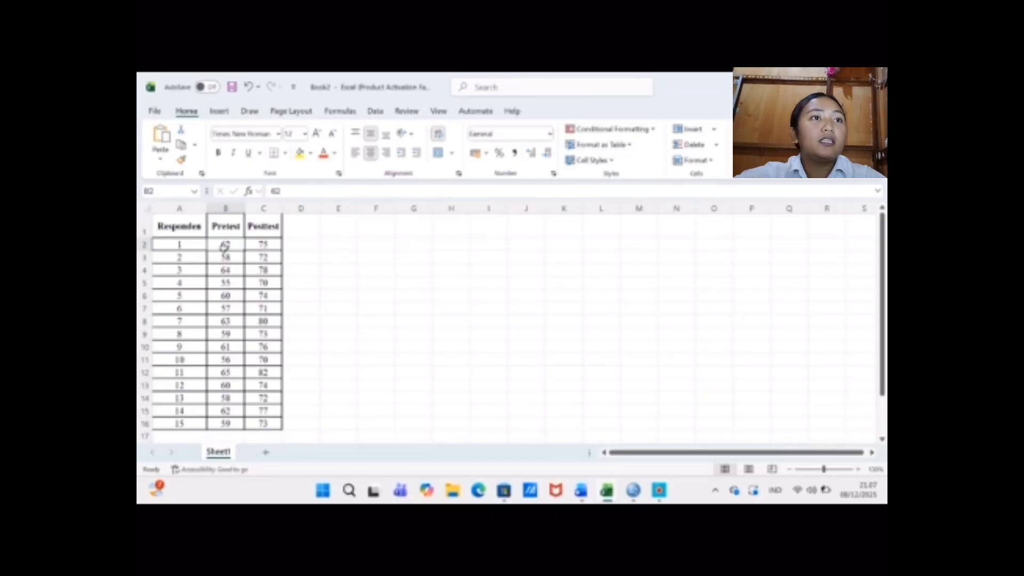
scroll(225, 246, "down", 1)
scroll(225, 247, "up", 1)
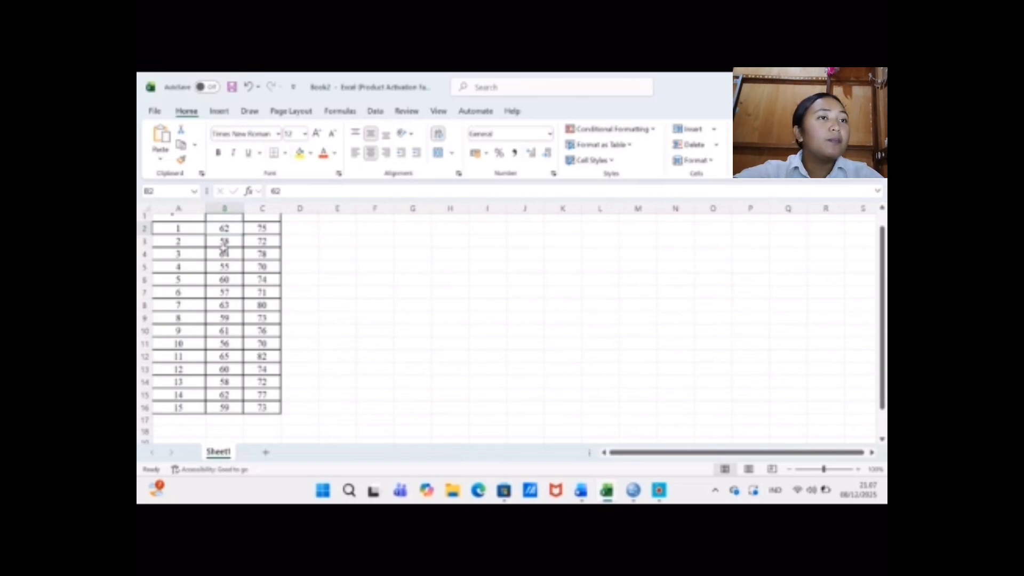
scroll(224, 248, "up", 1)
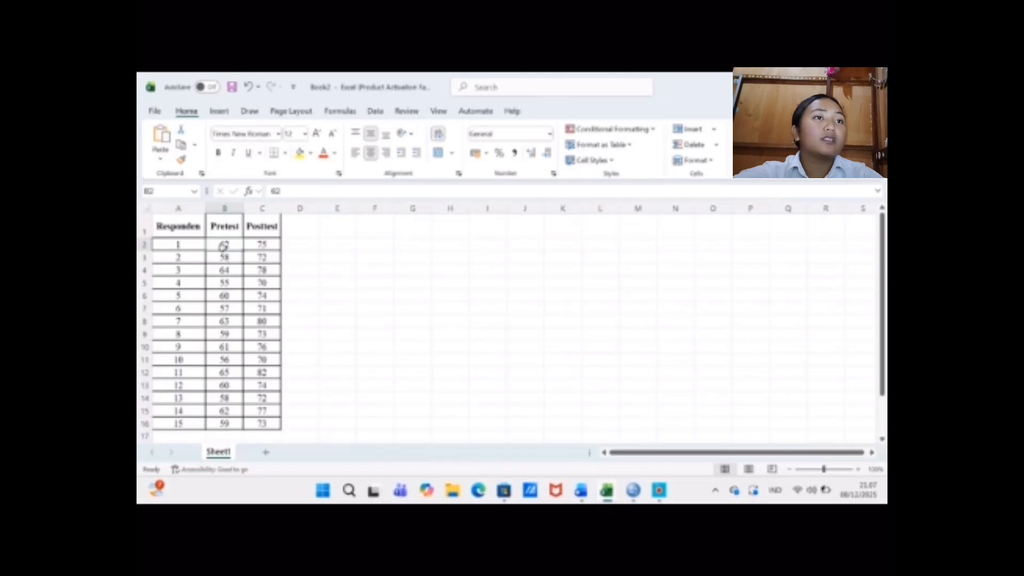
left_click_drag(224, 246, 269, 405)
key("ctrl+c")
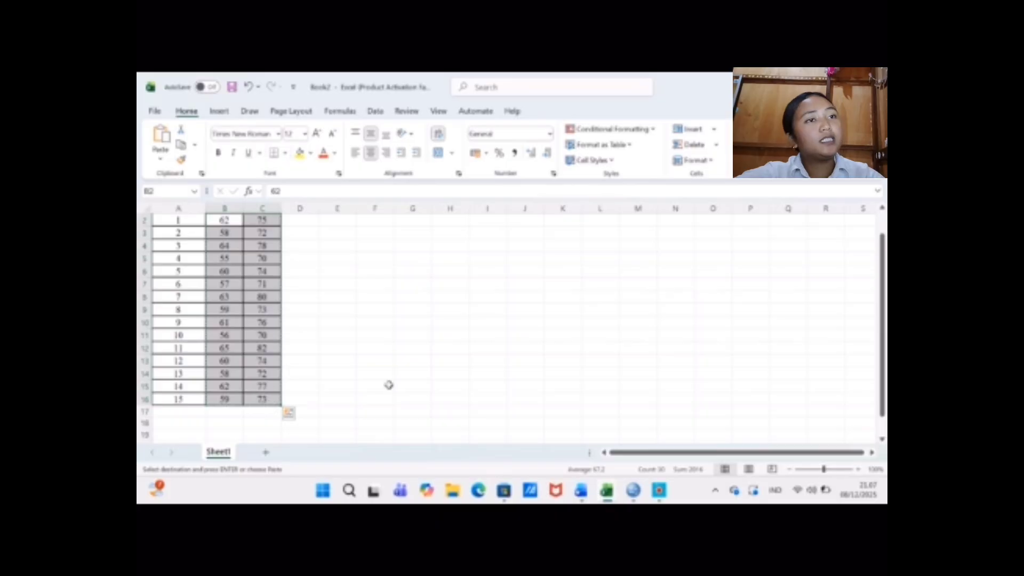
mouse_move(632, 496)
left_click(791, 436)
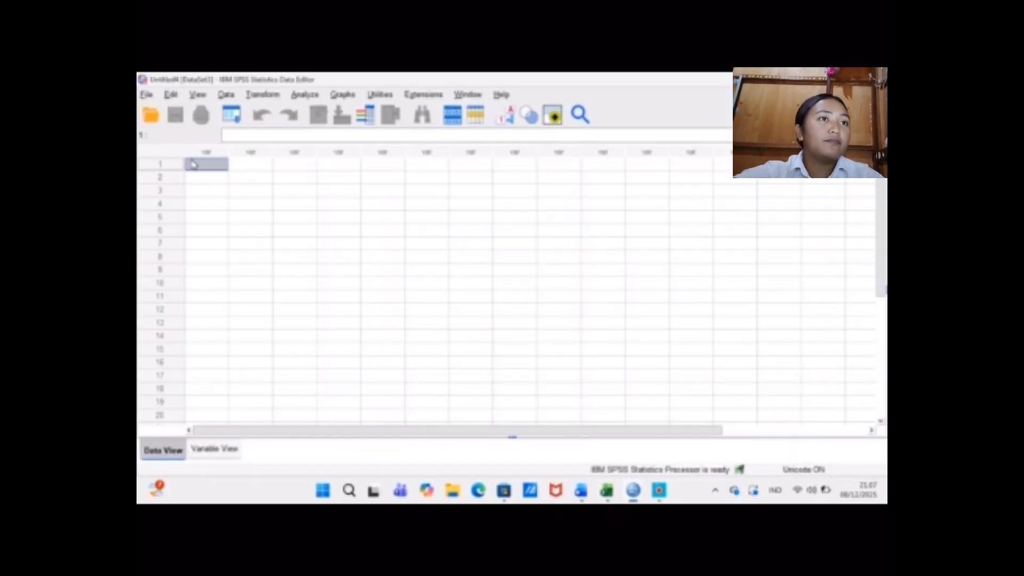
key("ctrl+v")
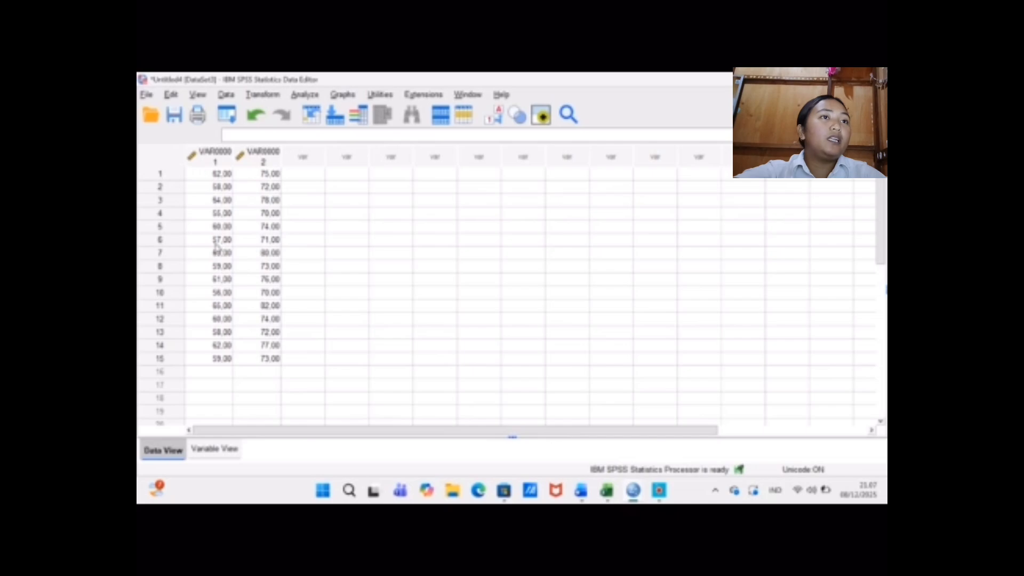
Rename the first pasted variable as PRE and the second as POST.
left_click(205, 451)
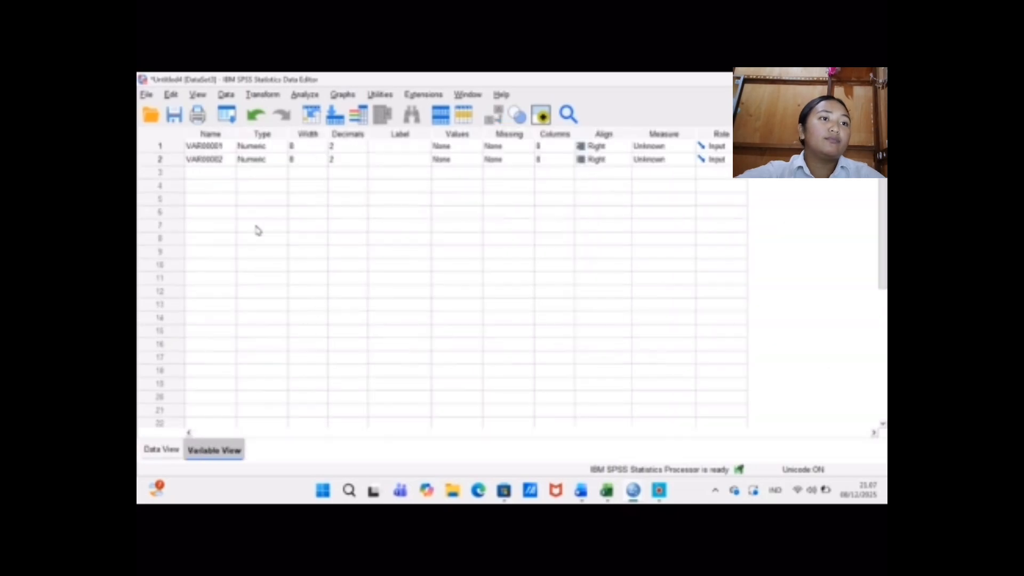
left_click(226, 151)
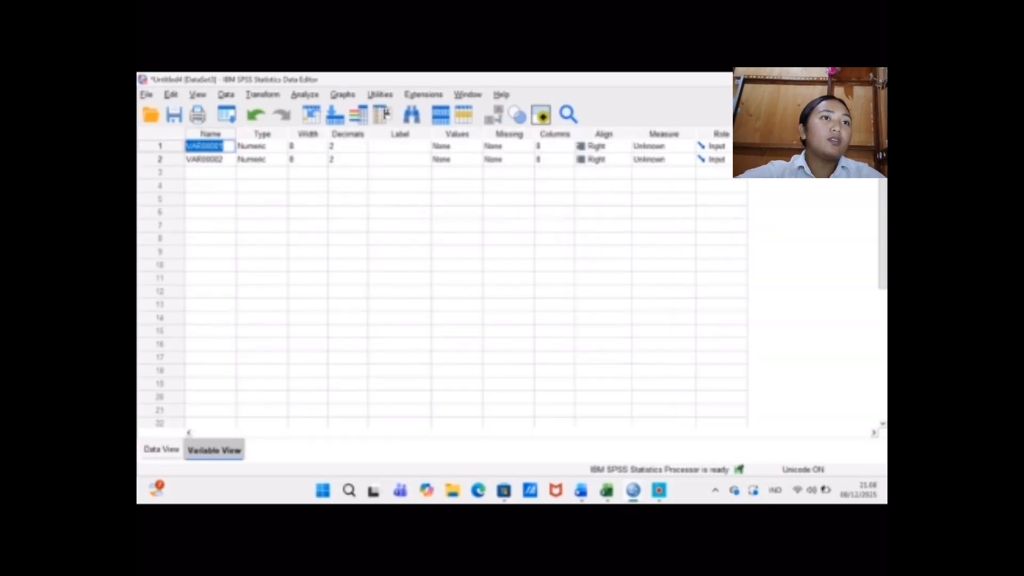
type("PRE")
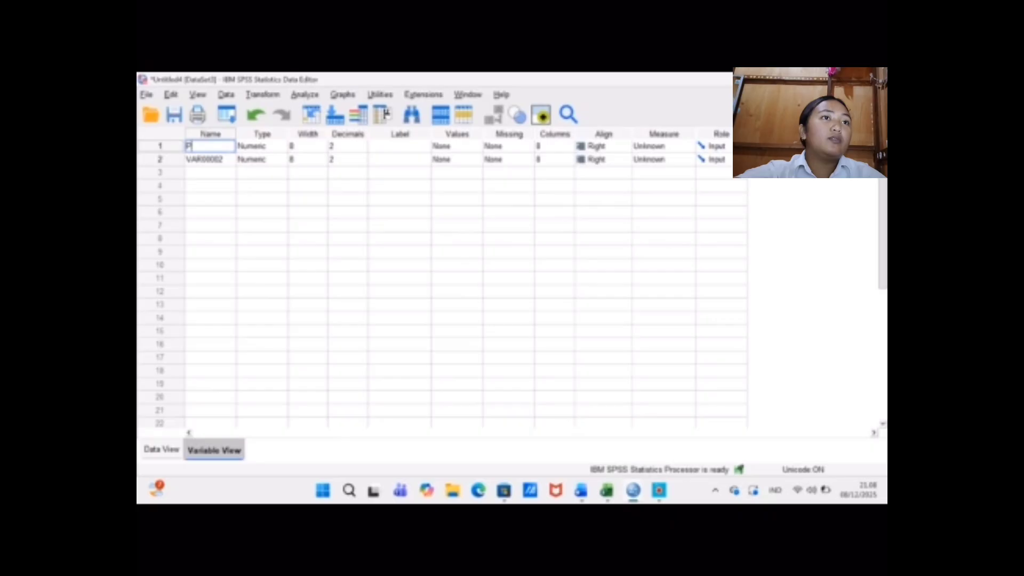
left_click(221, 159)
double_click(223, 159)
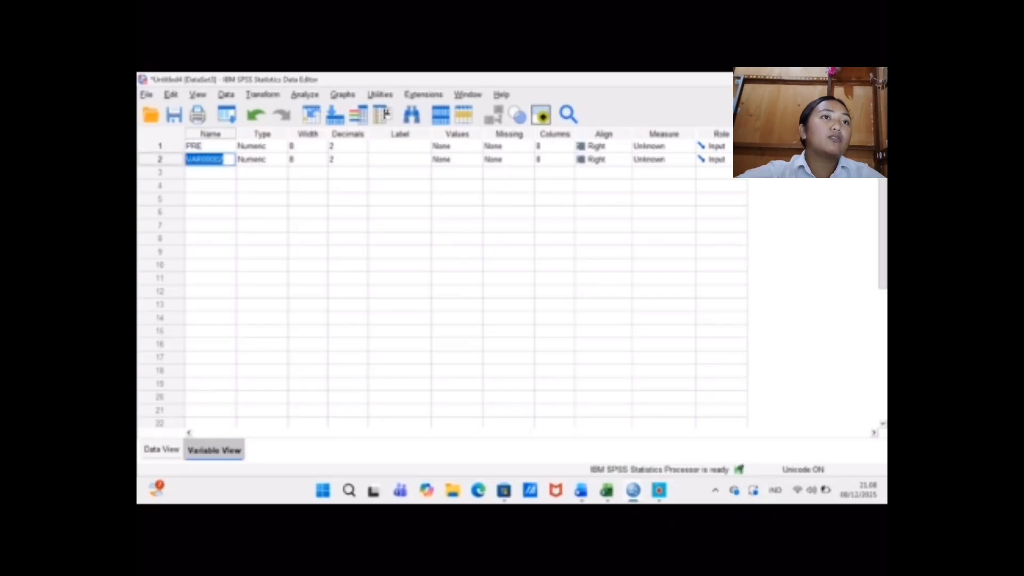
type("PO")
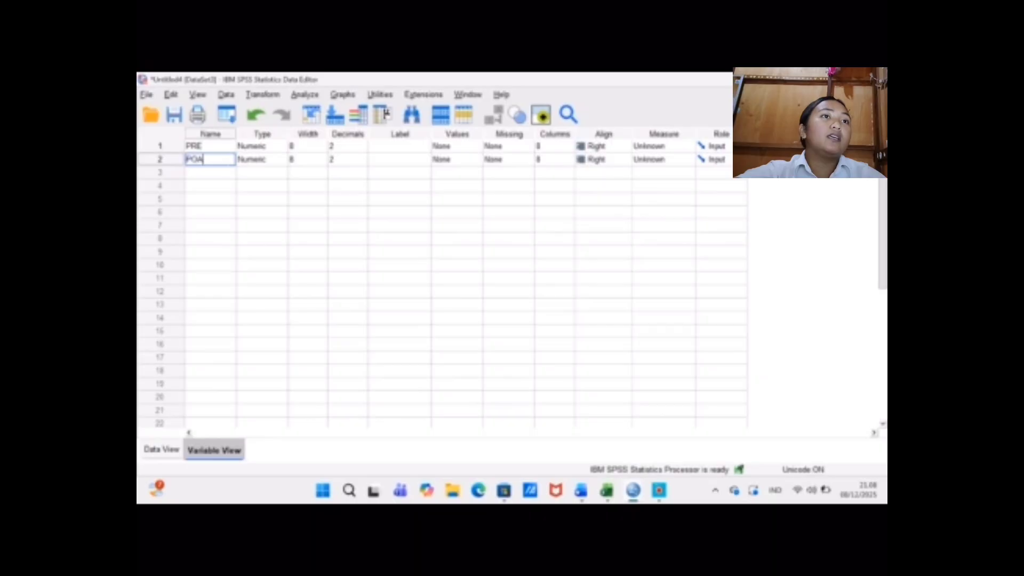
type("ST")
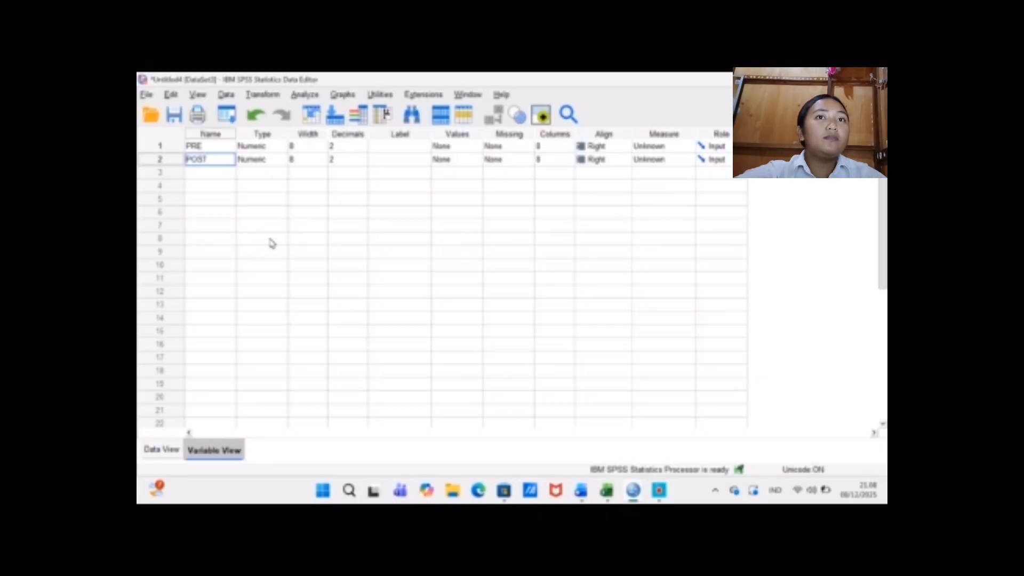
Label the PRE variable as pretest and the POST variable as posttest.
left_click(377, 146)
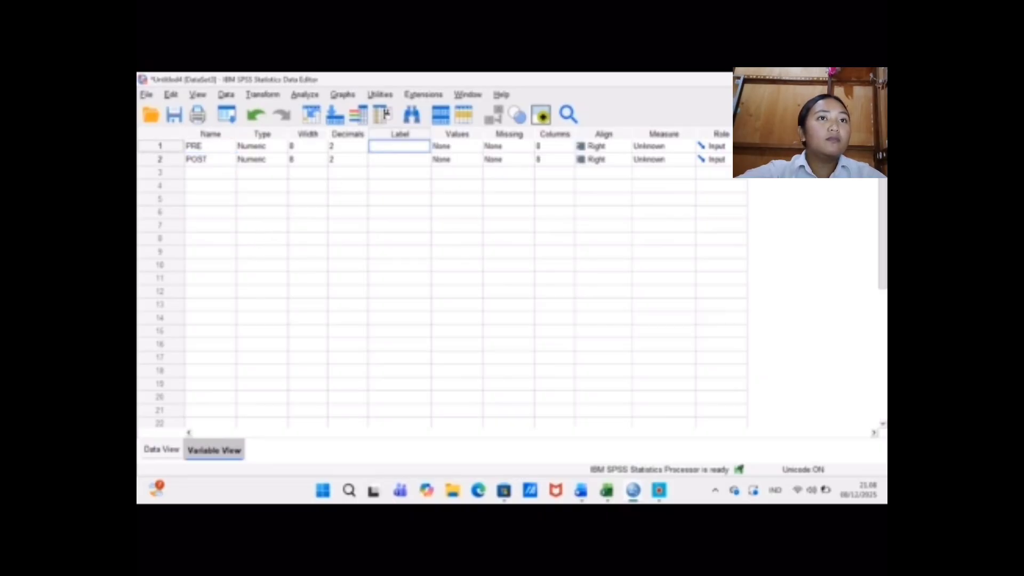
type("Pretes")
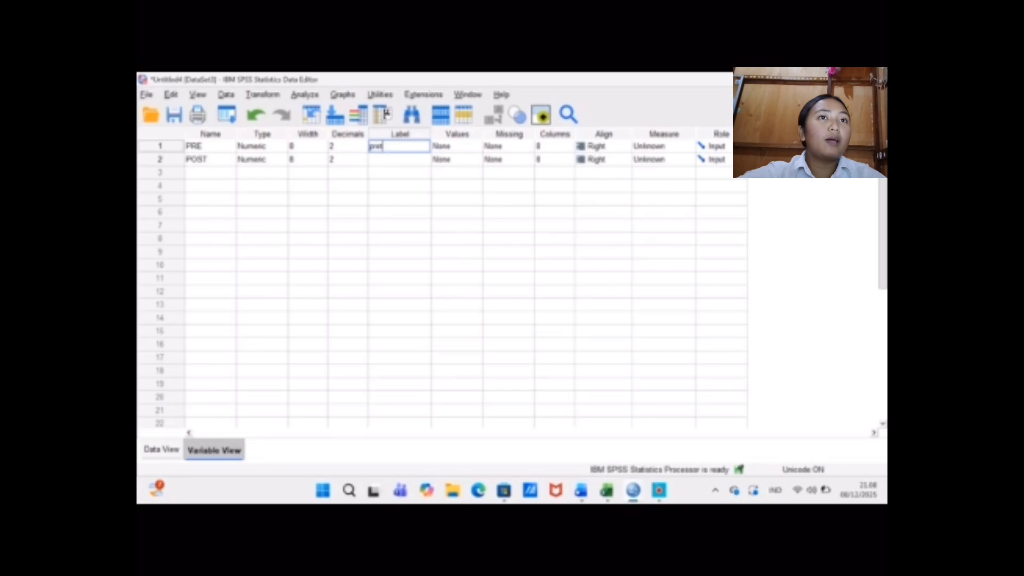
type("t")
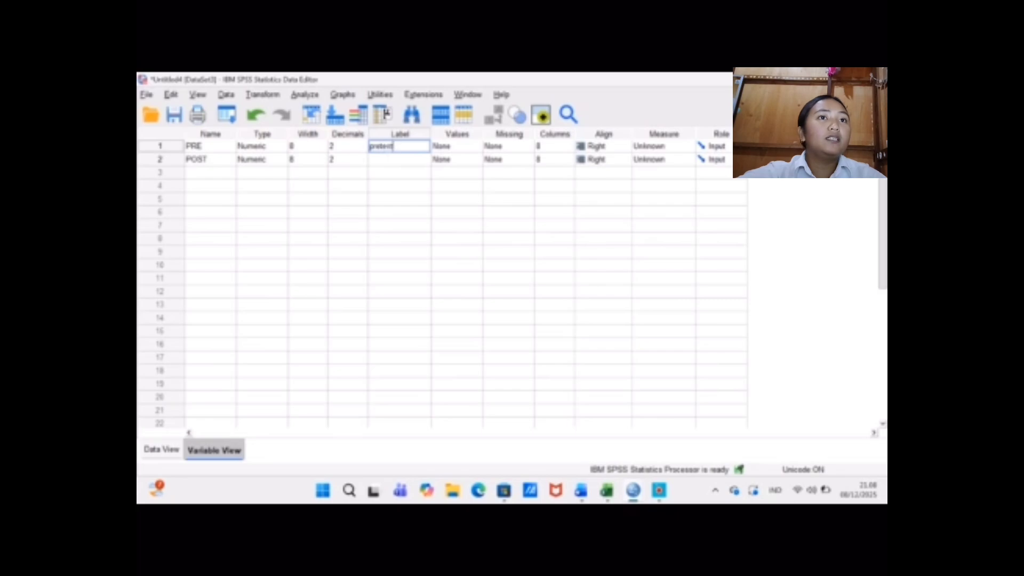
left_click(377, 159)
type("postt")
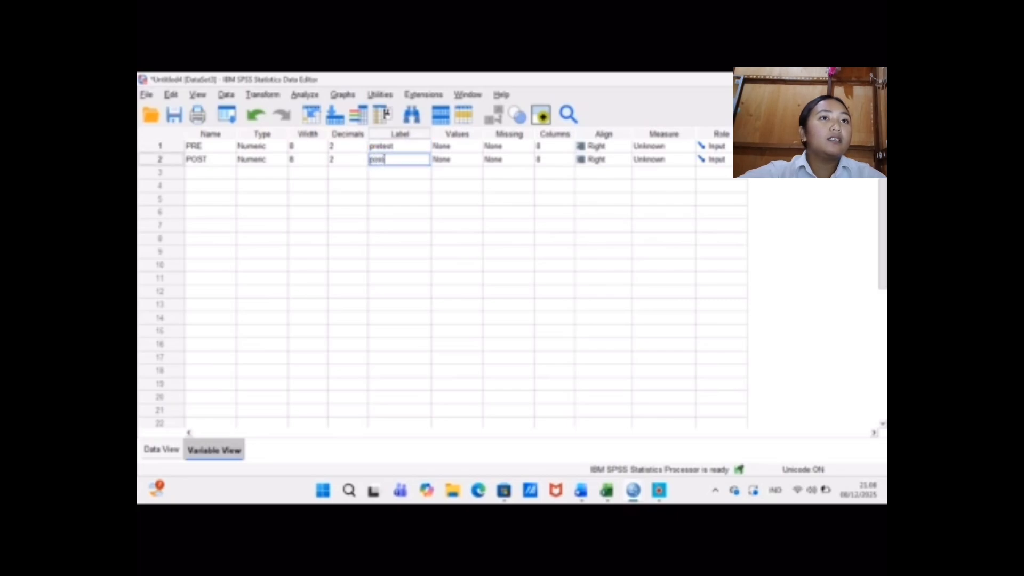
type("est")
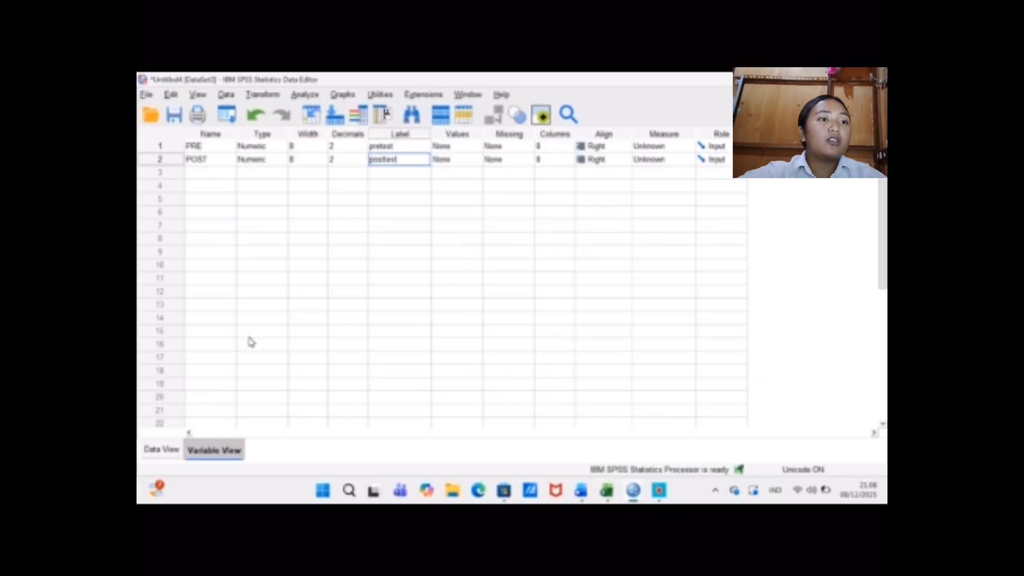
Run a Paired-Samples T Test with pretest as Variable1 and posttest as Variable2 of pair 1.
left_click(163, 450)
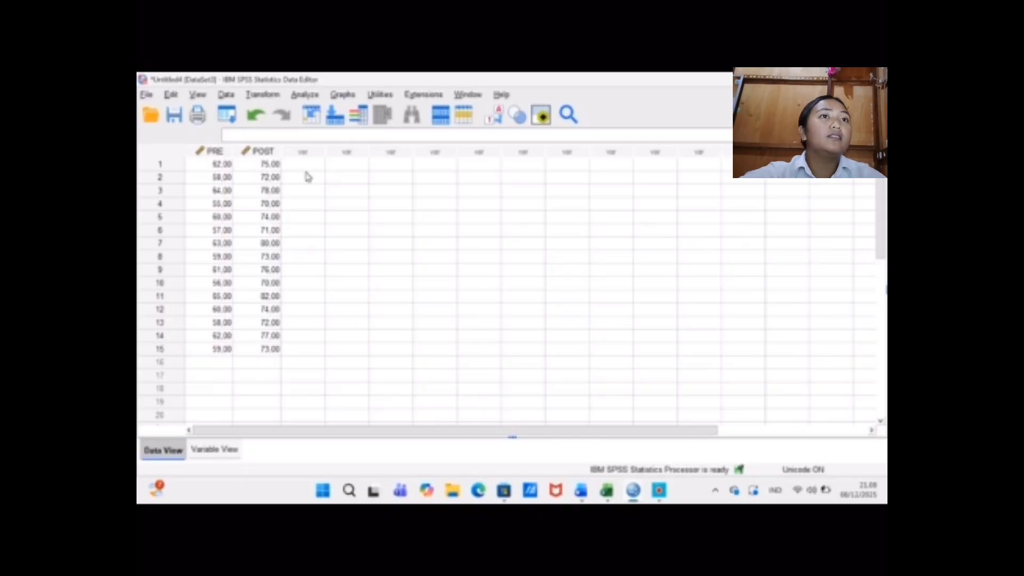
left_click(306, 96)
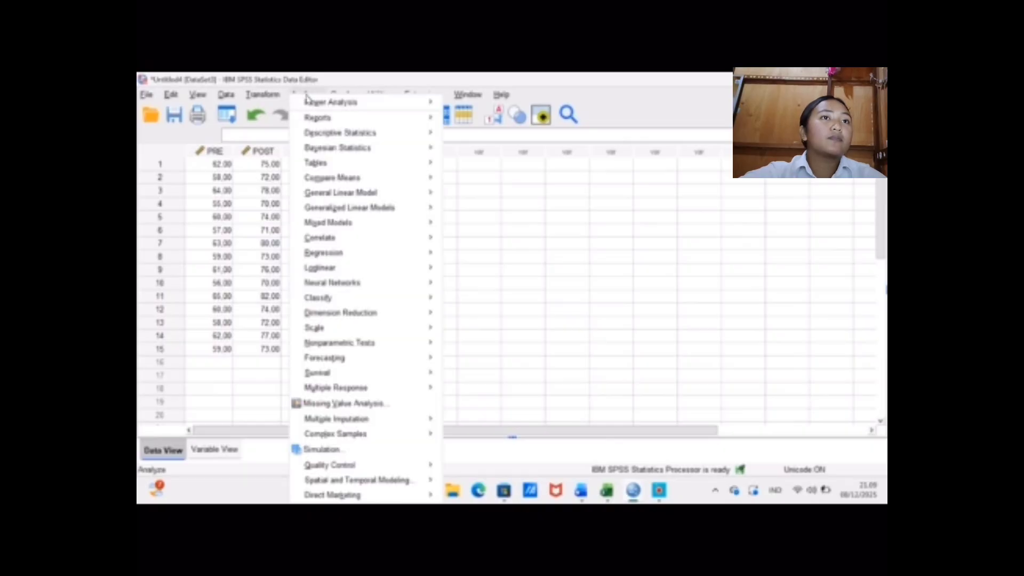
mouse_move(329, 180)
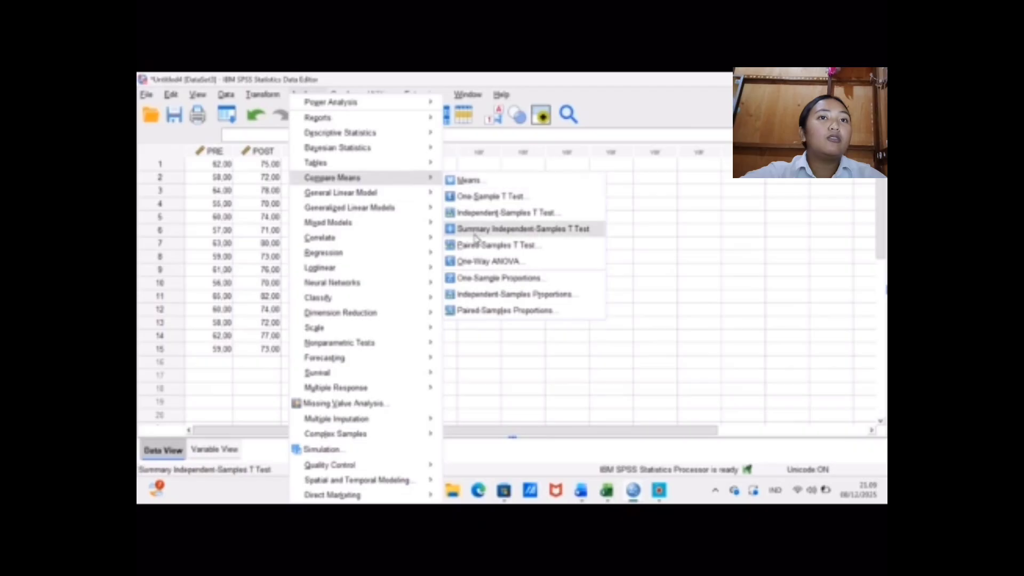
left_click(512, 248)
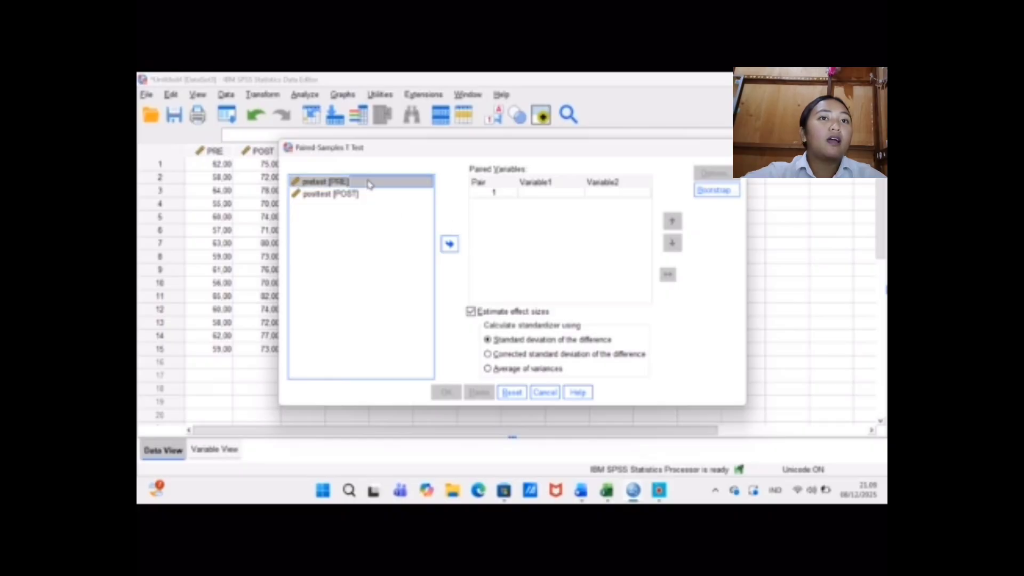
left_click(450, 245)
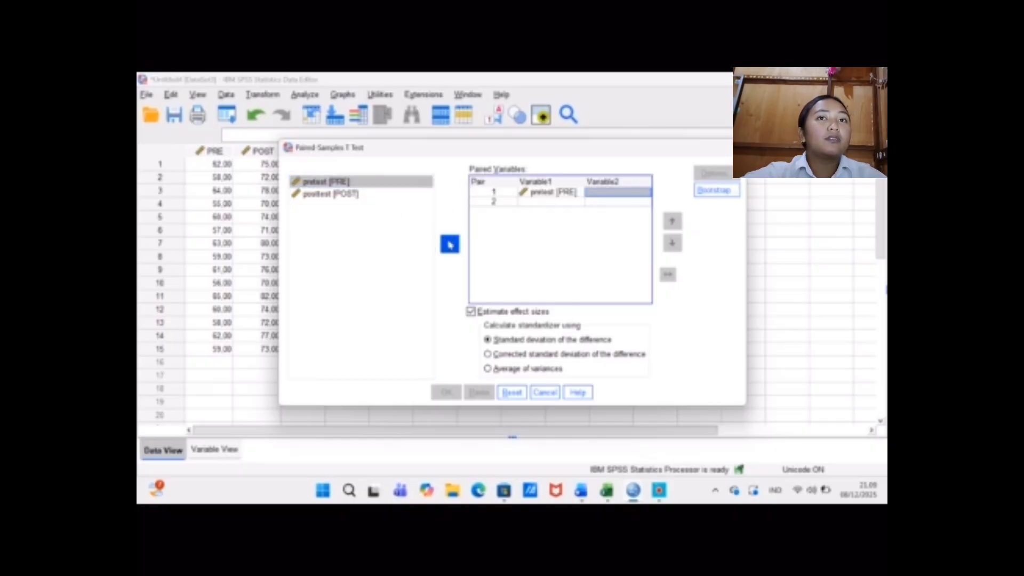
left_click(358, 194)
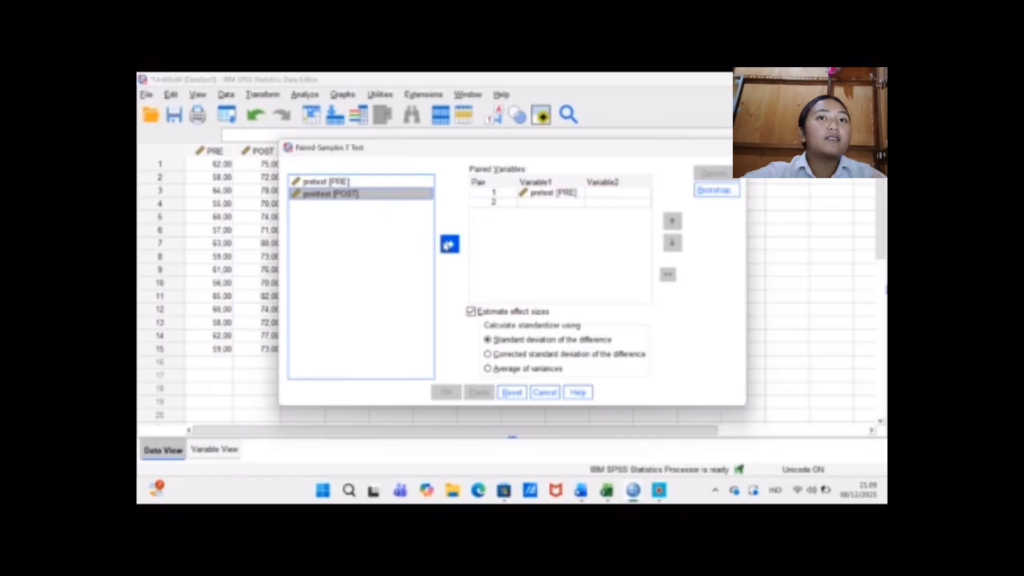
left_click(449, 245)
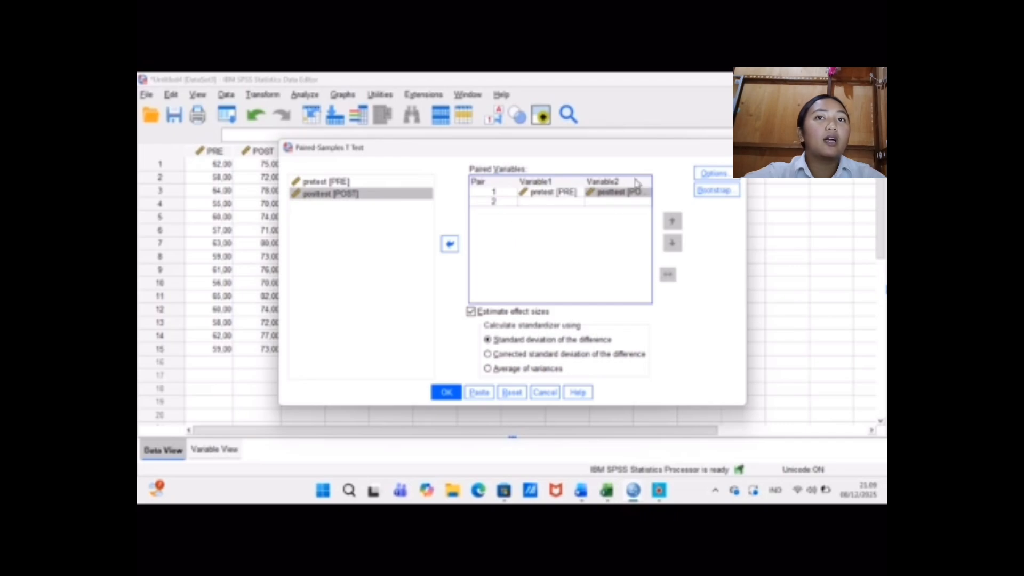
left_click(447, 393)
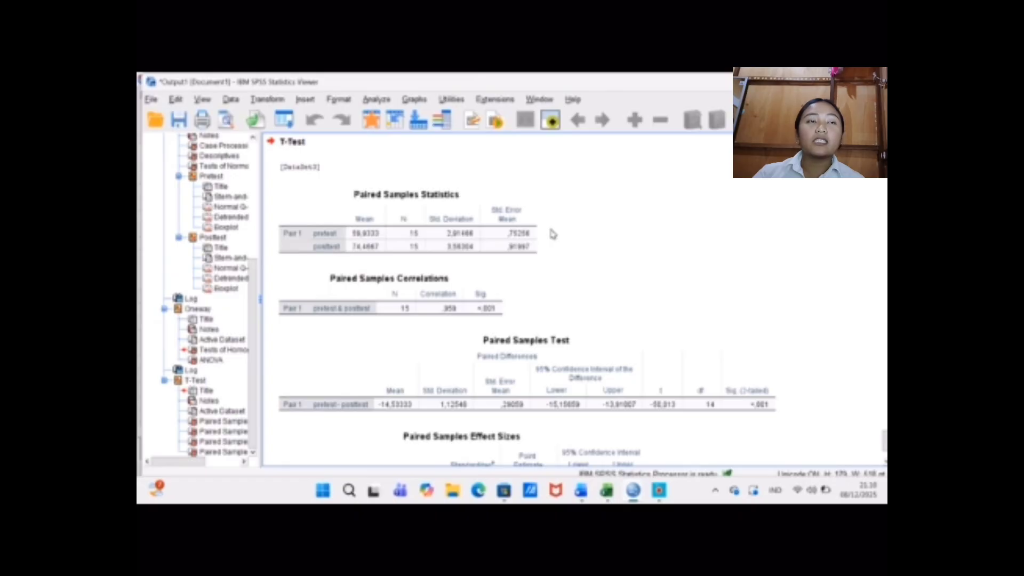
Examine the Paired Samples Statistics and Paired Samples Correlations tables in the T-Test output.
left_click(524, 237)
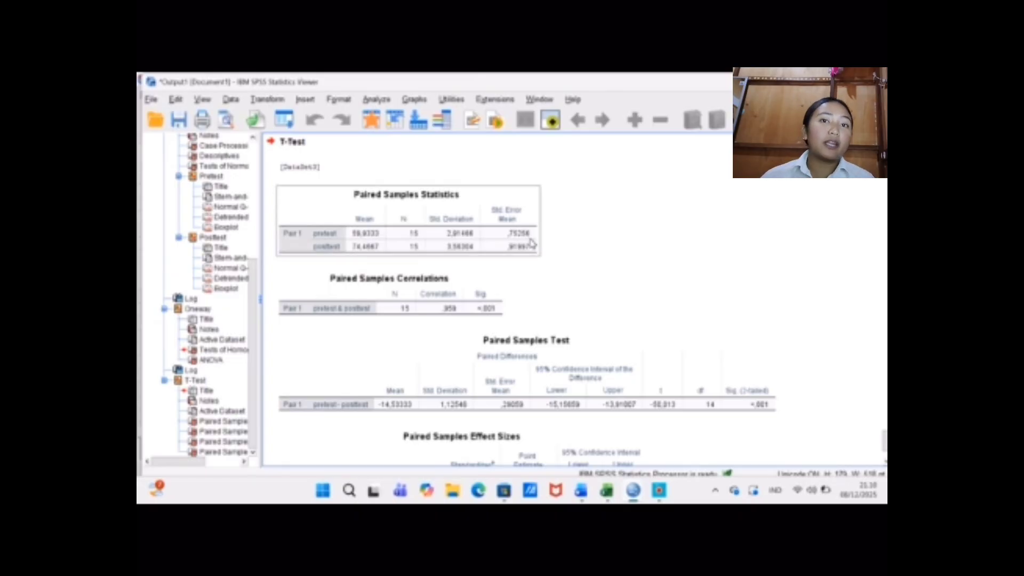
left_click(544, 254)
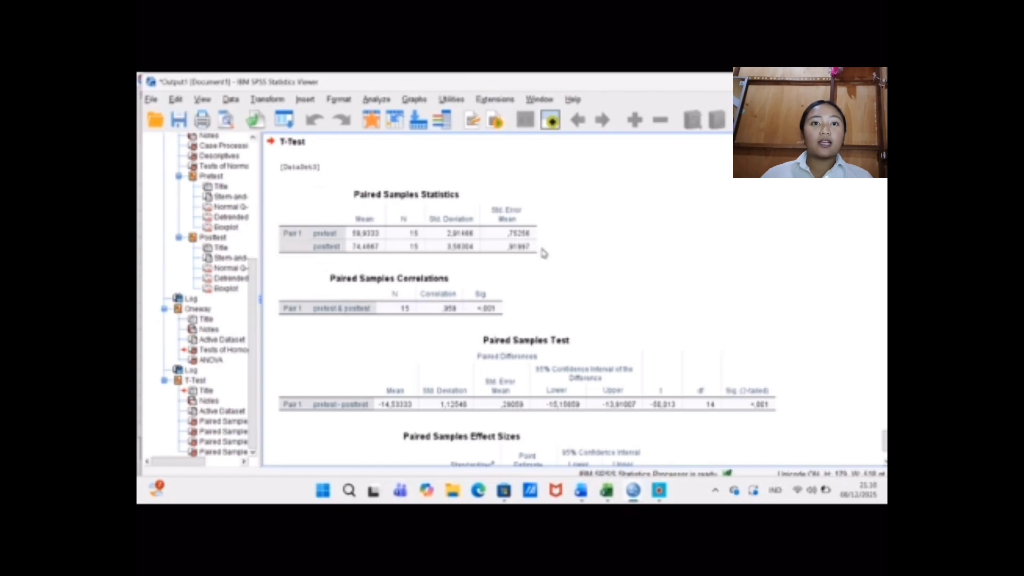
left_click(536, 251)
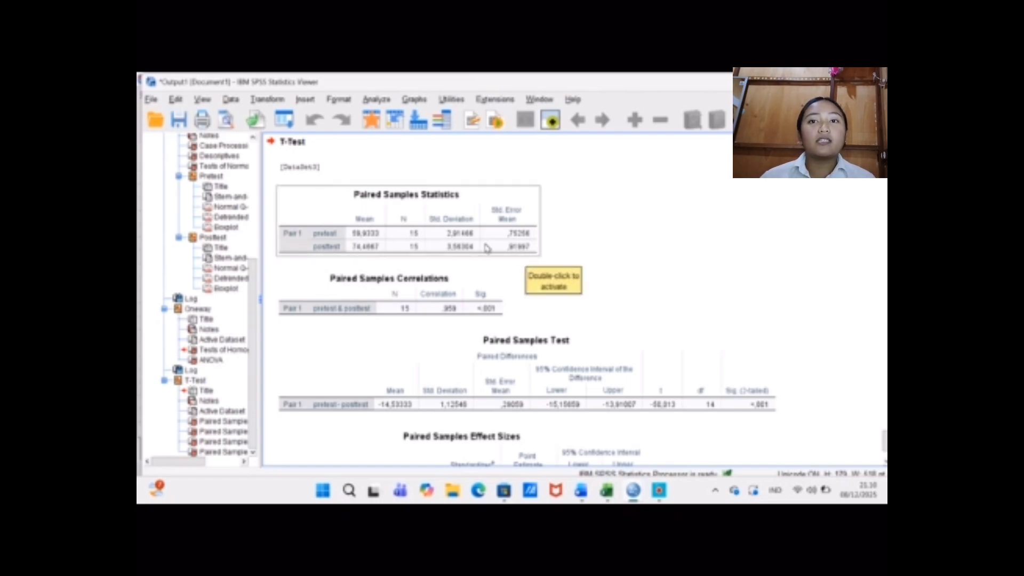
left_click(420, 291)
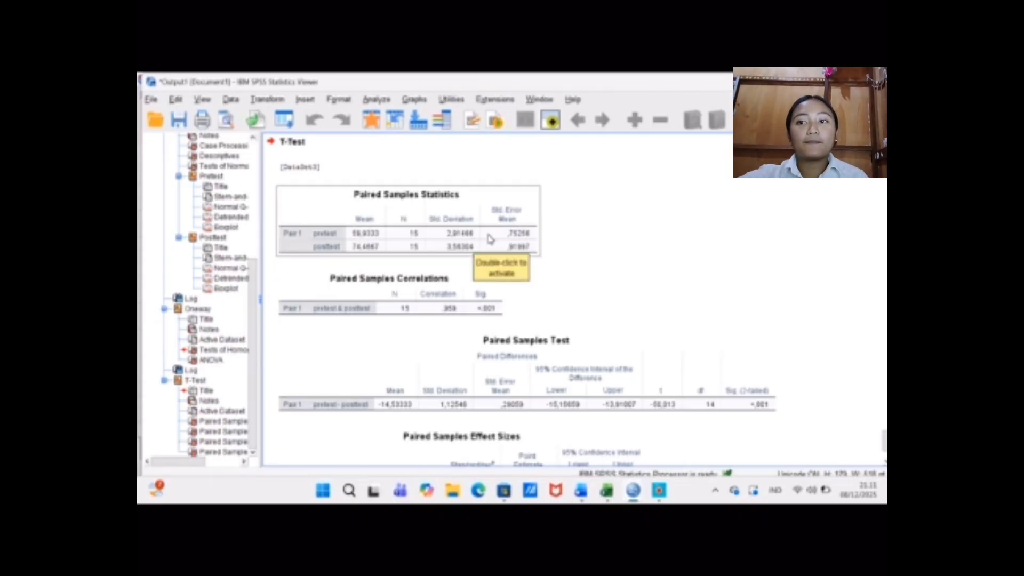
left_click(485, 311)
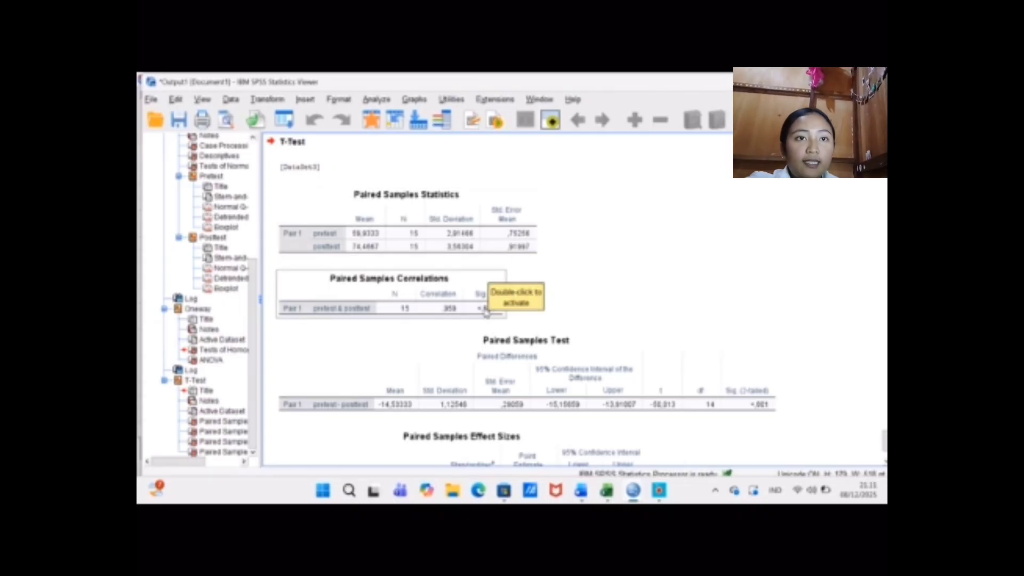